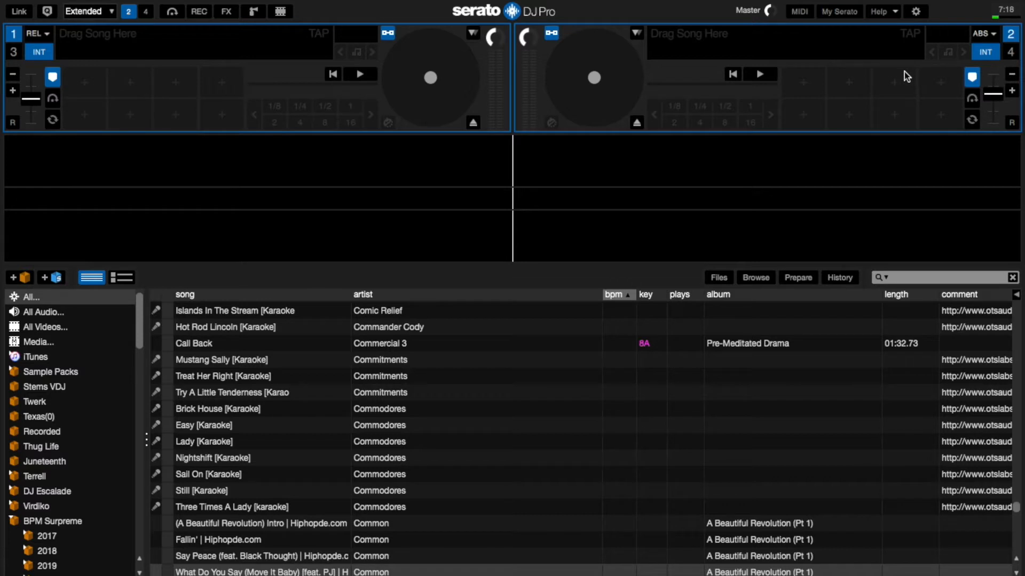
pyautogui.click(43, 0)
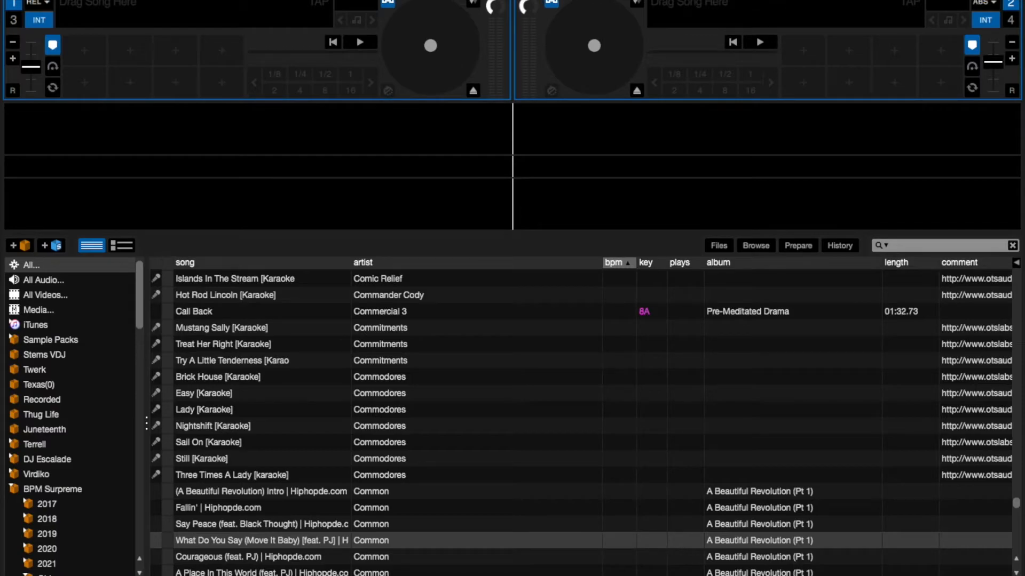
pyautogui.click(1010, 0)
# - Preview the vertical, Stack and Library display layouts and return to the Extended layout
pyautogui.click(135, 1)
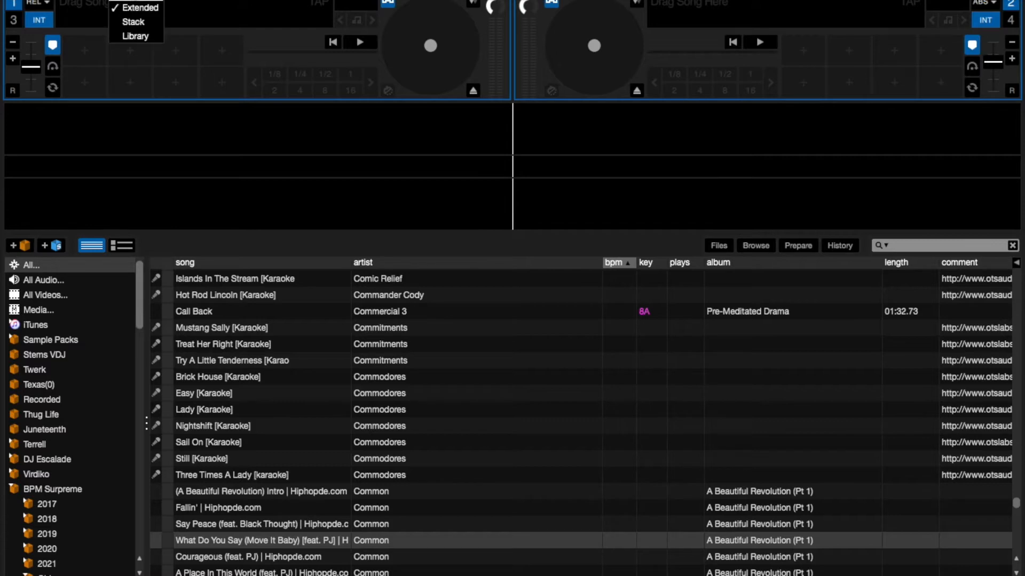
pyautogui.click(135, 1)
pyautogui.click(135, 1)
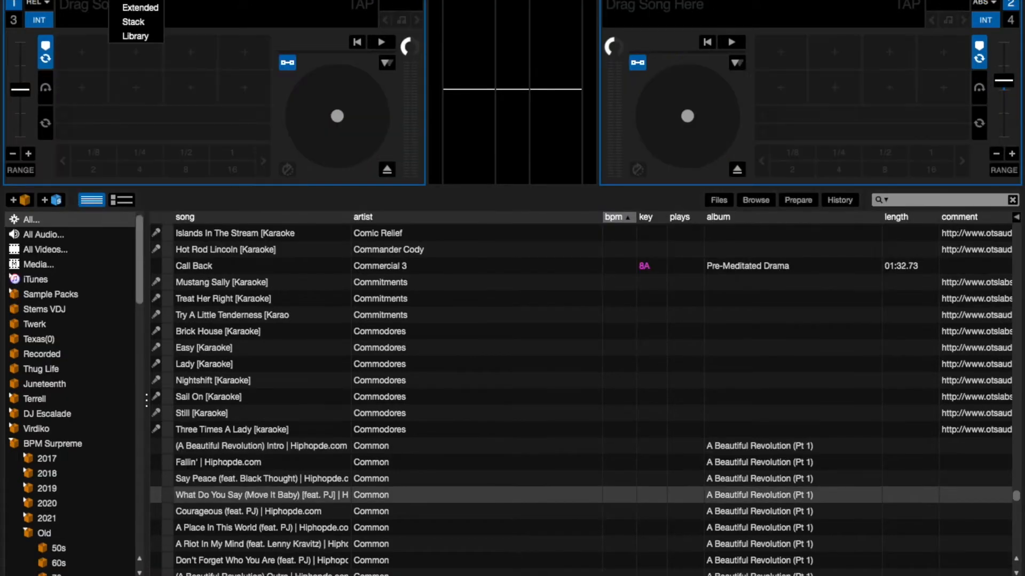
pyautogui.click(135, 0)
pyautogui.click(135, 1)
pyautogui.click(140, 8)
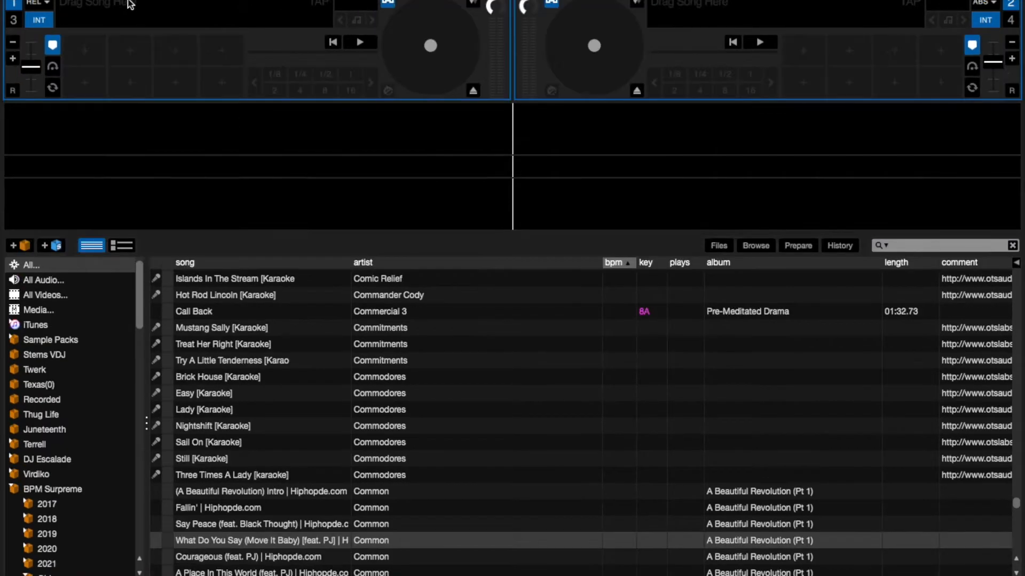
pyautogui.click(135, 1)
pyautogui.click(133, 22)
pyautogui.click(136, 1)
pyautogui.click(128, 37)
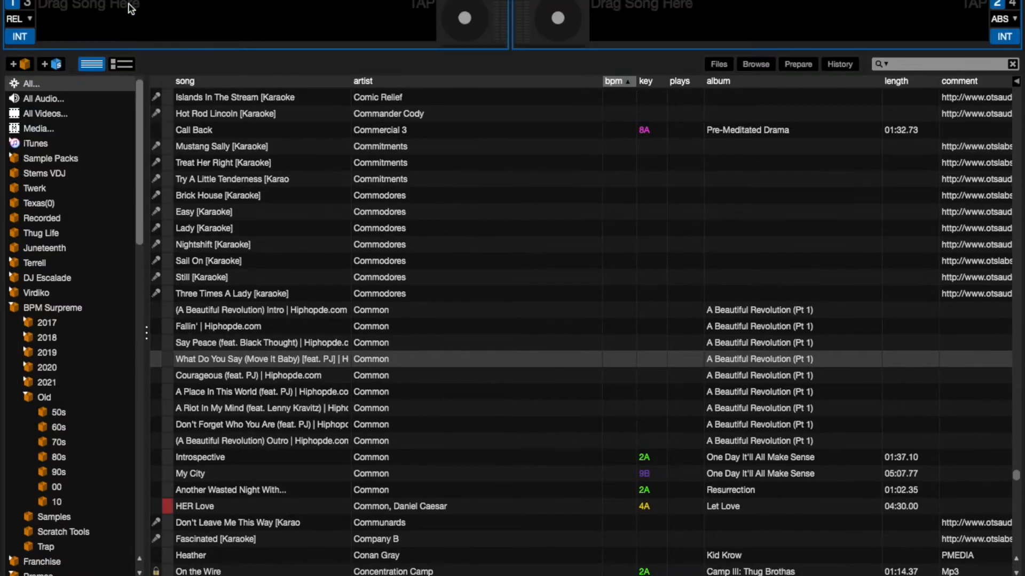
pyautogui.click(136, 1)
pyautogui.click(128, 8)
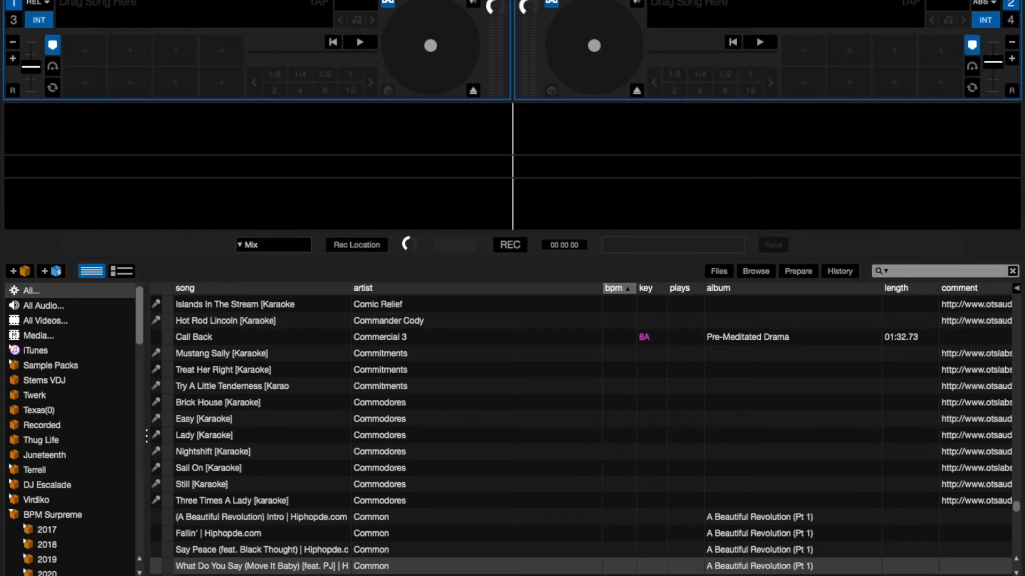
# - Check the recording source options, keeping Mix, and look through the effects available for the first FX 1 slot
pyautogui.click(272, 249)
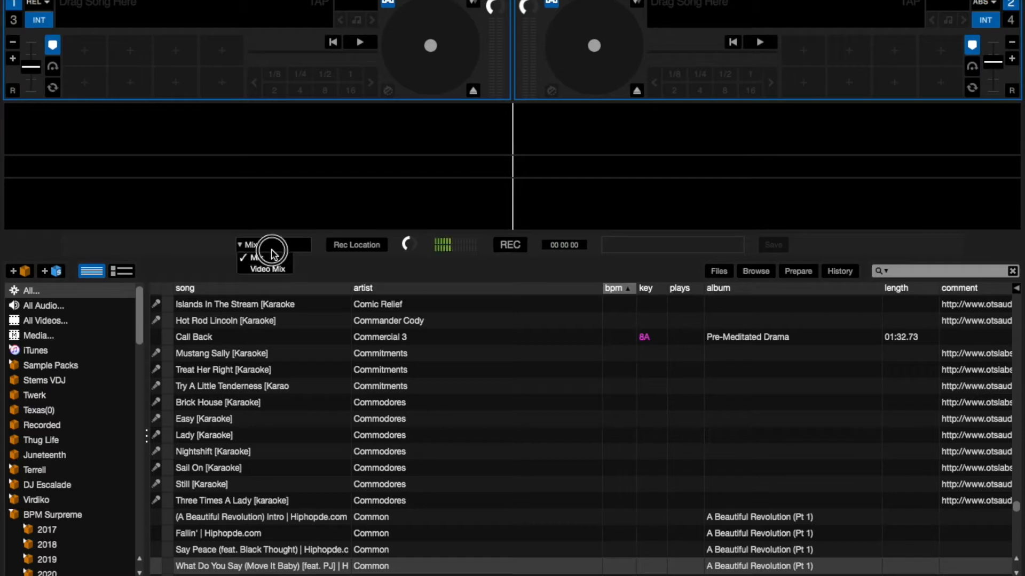
pyautogui.click(270, 257)
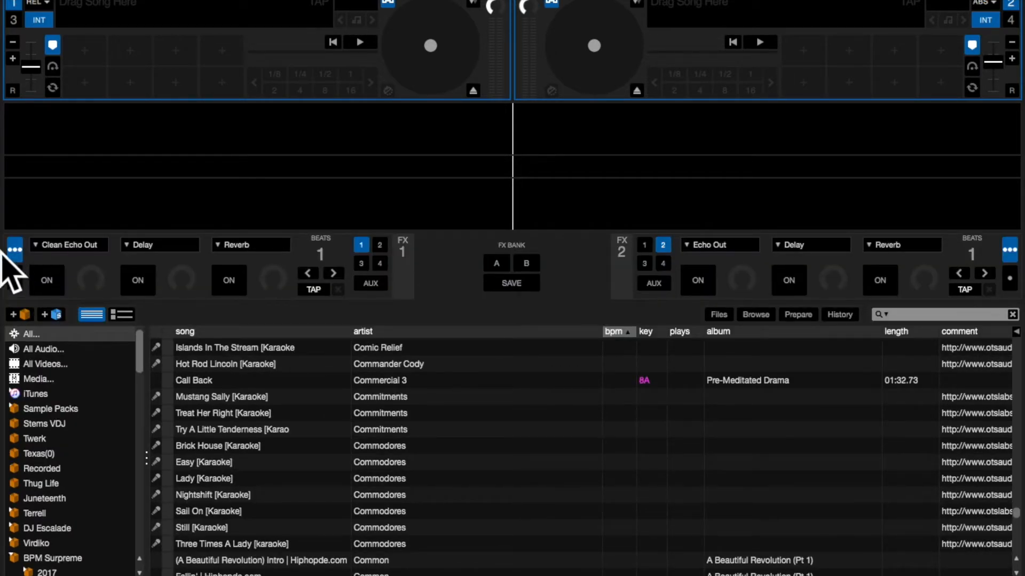
pyautogui.click(51, 246)
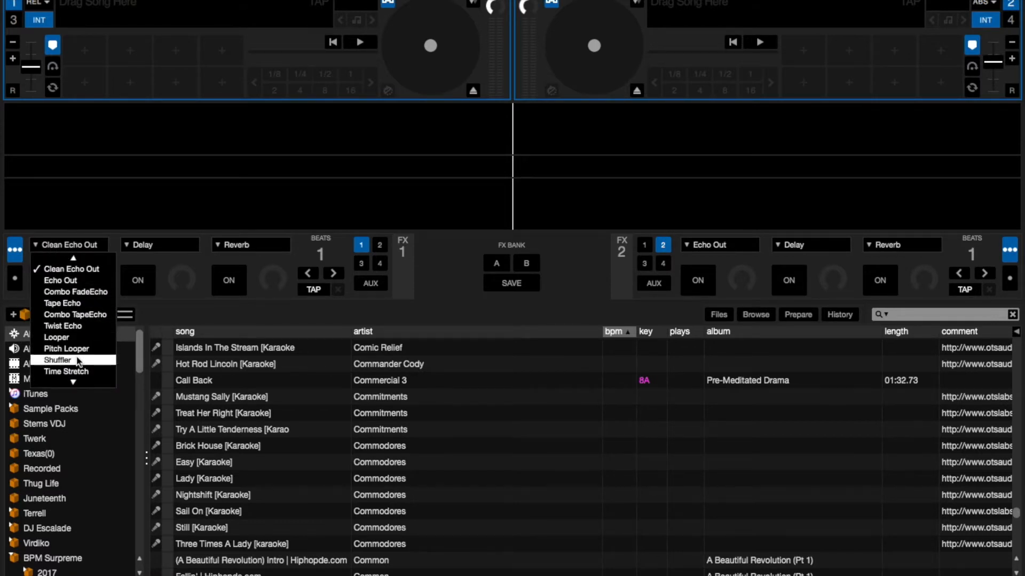
pyautogui.click(75, 244)
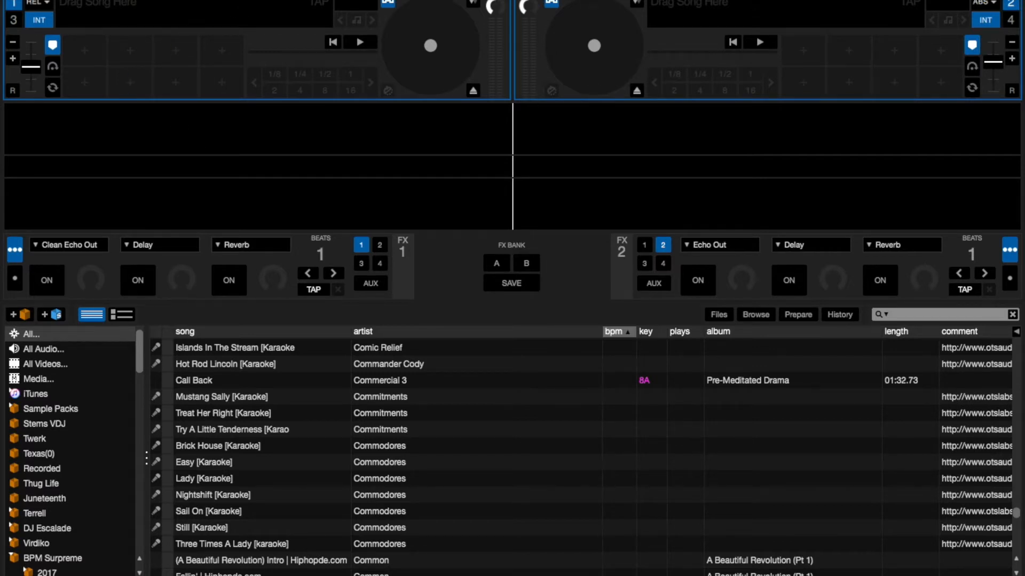
# - Show the sampler and trigger the first and fourth samples of bank A
pyautogui.click(249, 0)
pyautogui.click(267, 0)
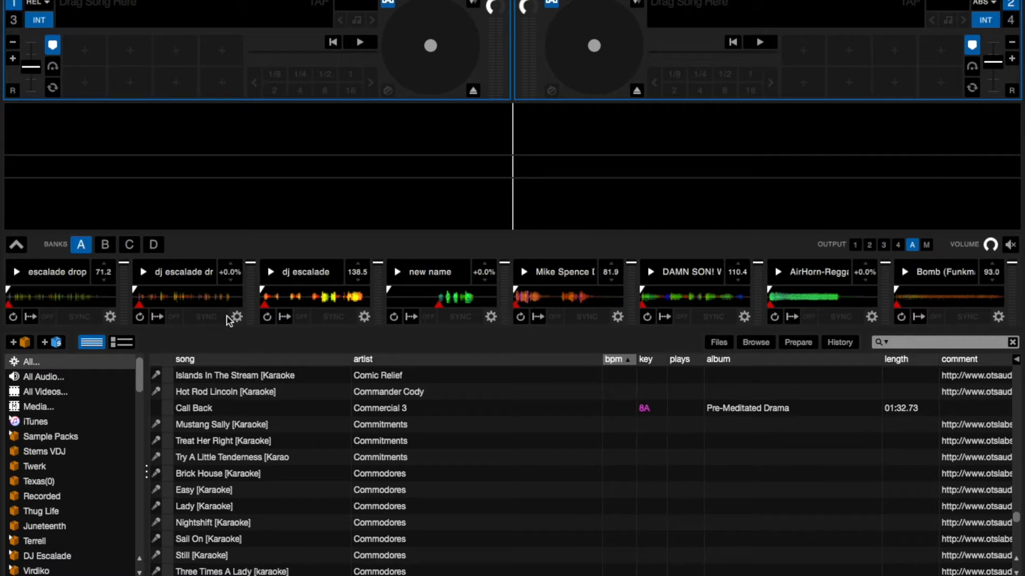
pyautogui.press('z')
pyautogui.click(436, 301)
# - Look through sampler banks B, C and D and return to bank C with the 808 samples
pyautogui.click(104, 246)
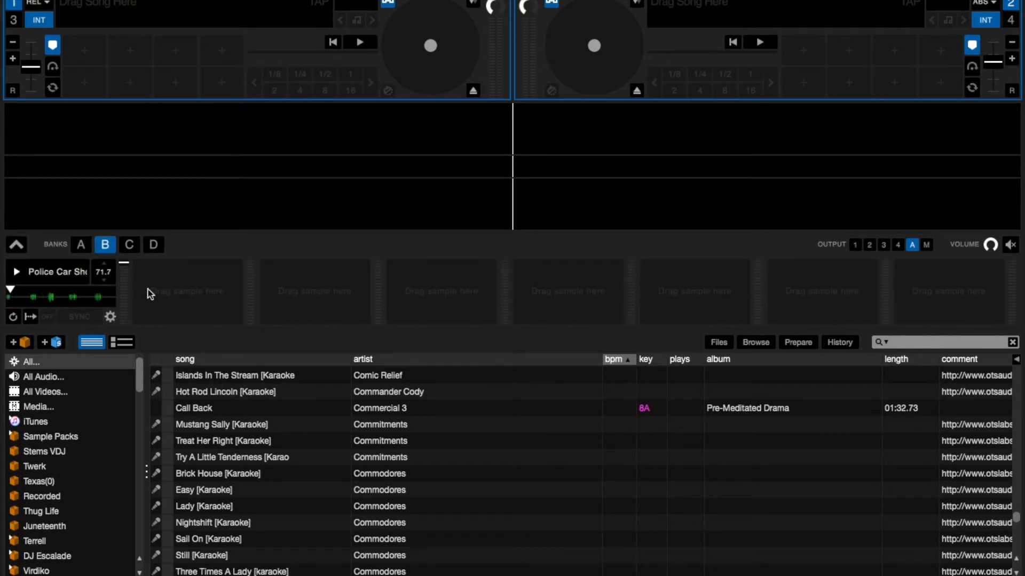
pyautogui.click(122, 244)
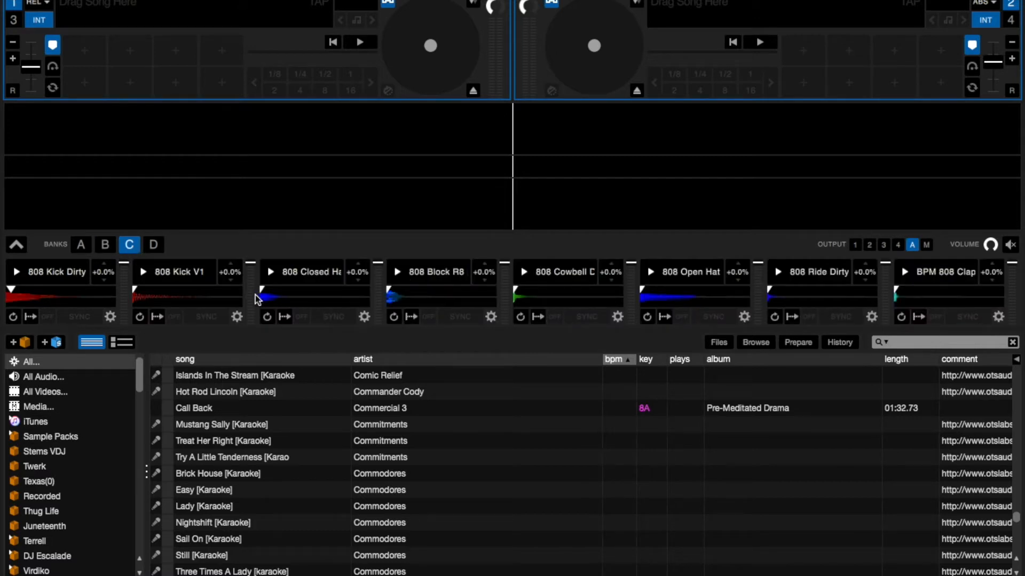
pyautogui.click(153, 244)
pyautogui.click(133, 244)
# - Play a short beat with the 808 kick, block, cowbell, hat, ride and clap samples of bank C
pyautogui.press('z')
pyautogui.press('x')
pyautogui.press('z')
pyautogui.press('x')
pyautogui.press('v')
pyautogui.press('b')
pyautogui.press('n')
pyautogui.press('m')
pyautogui.press(',')
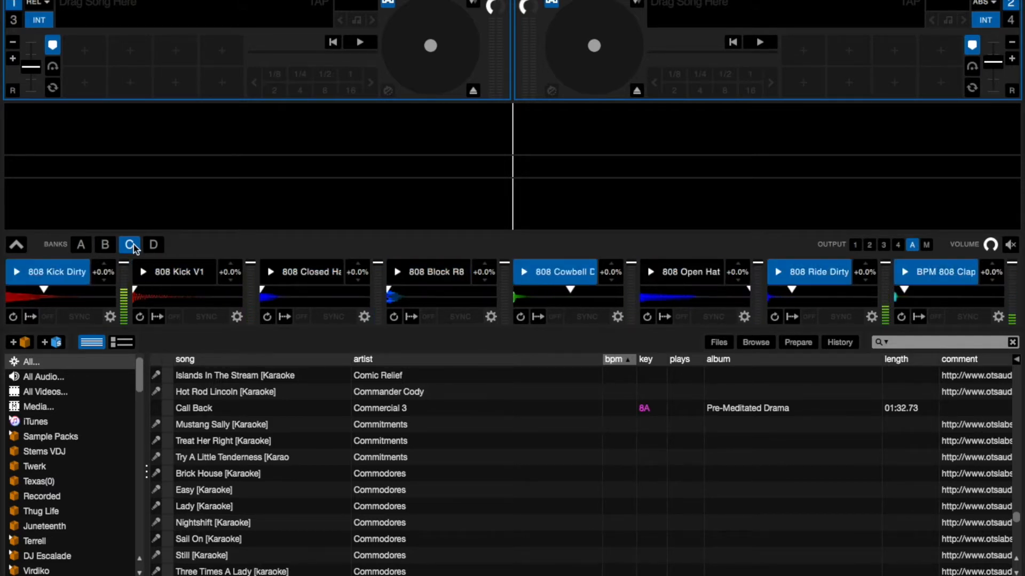
pyautogui.press('n')
pyautogui.press('z')
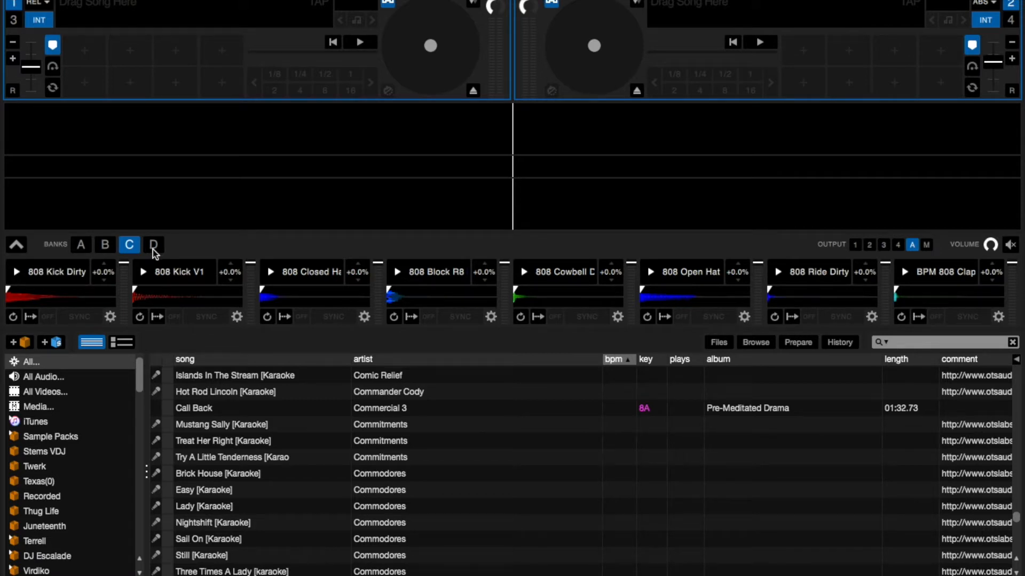
# - Switch the sampler to bank D and expand the Sample Packs crate in the library
pyautogui.click(152, 247)
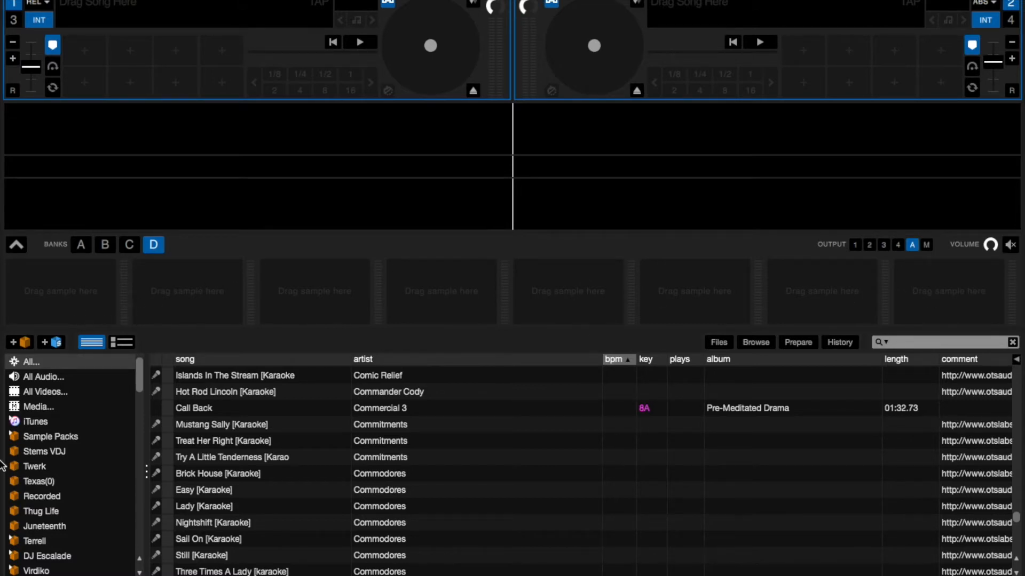
pyautogui.scroll(-3, 50, 467)
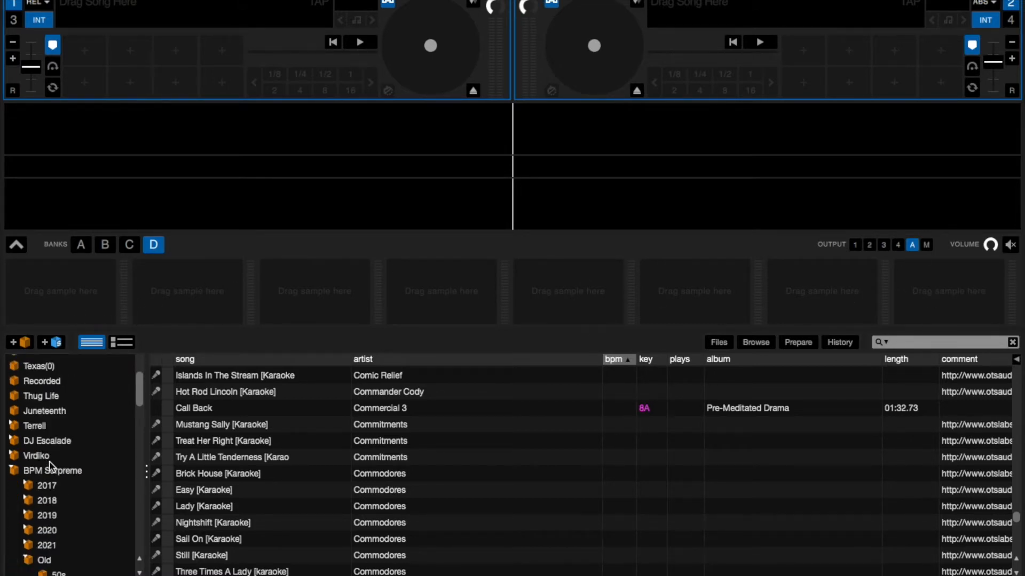
pyautogui.click(13, 474)
pyautogui.click(20, 498)
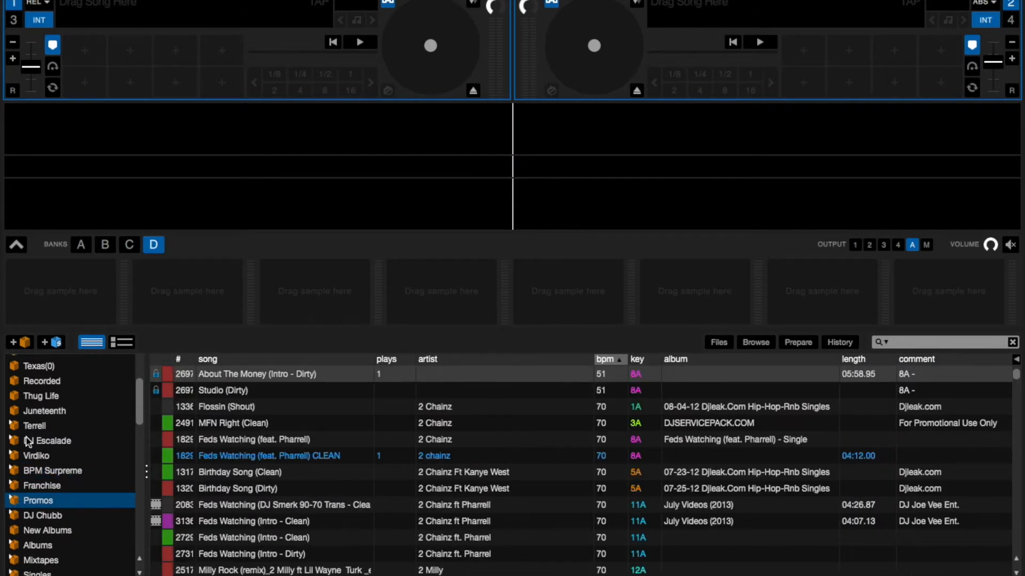
pyautogui.scroll(3, 26, 446)
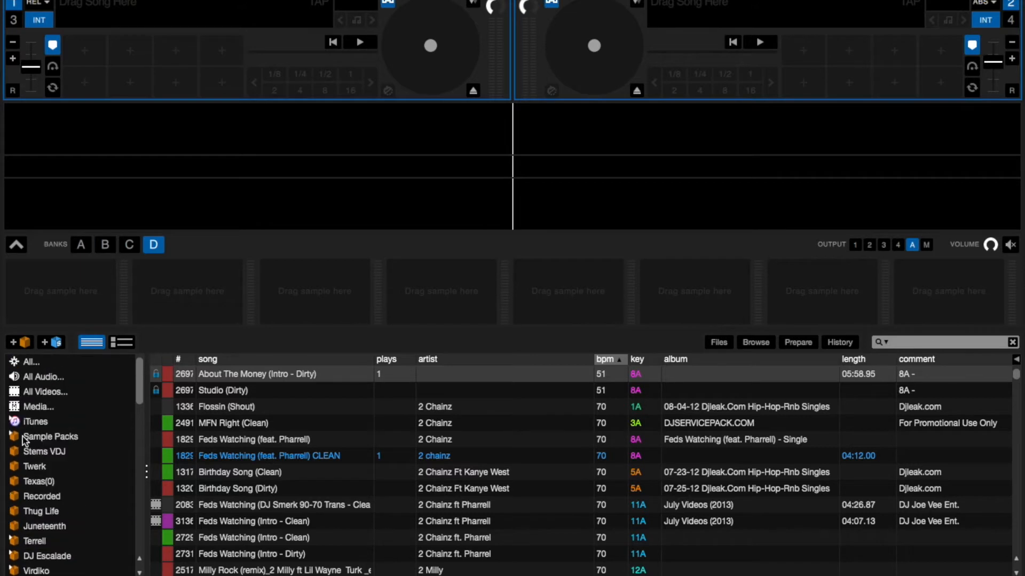
pyautogui.click(16, 436)
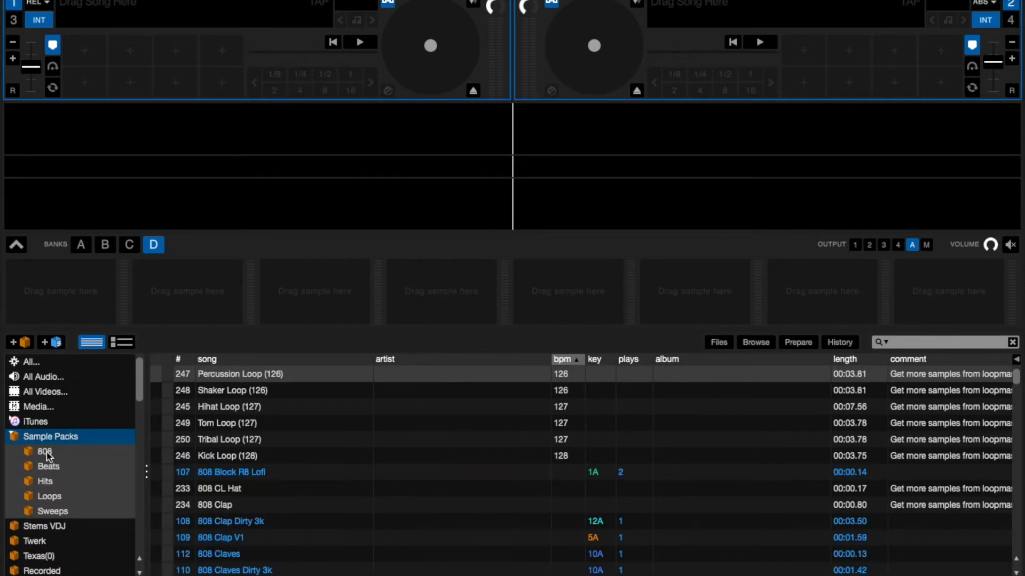
# - Try 808 Block R8 Lofi from the 808 crate and 808 Kick from the Beats crate in bank D's first slot, playing the kick
pyautogui.click(44, 452)
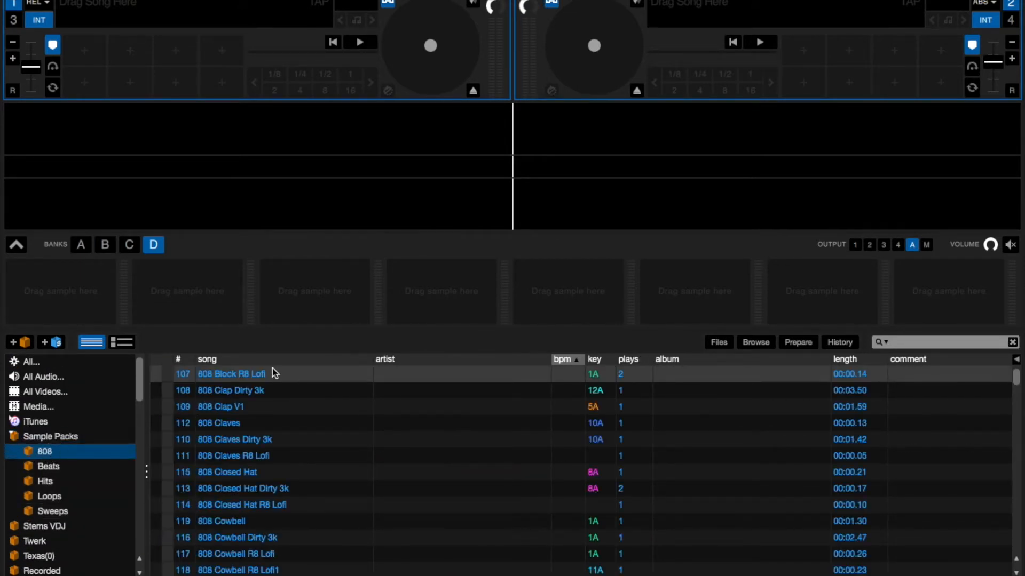
pyautogui.moveTo(244, 373); pyautogui.dragTo(41, 302)
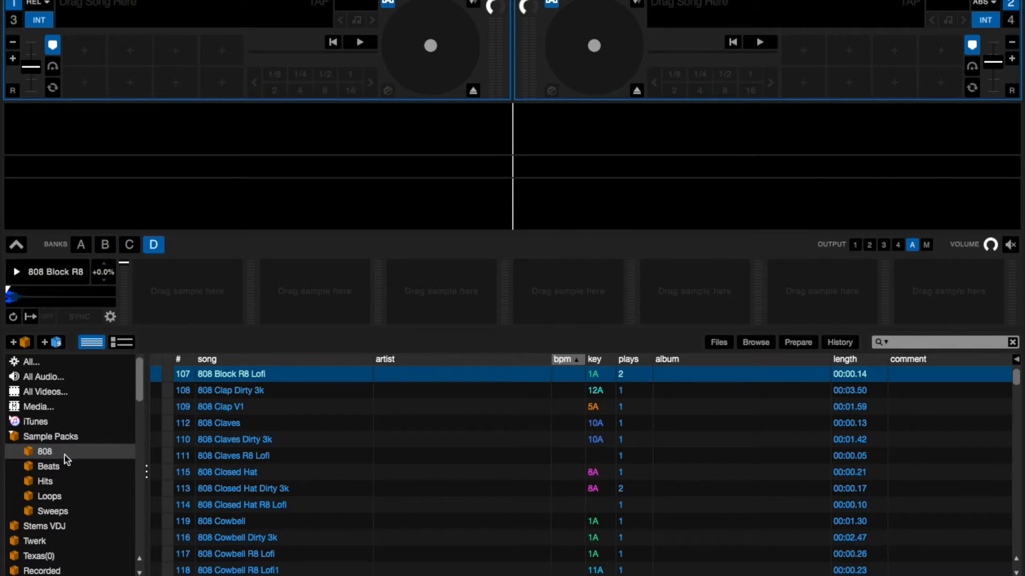
pyautogui.click(47, 466)
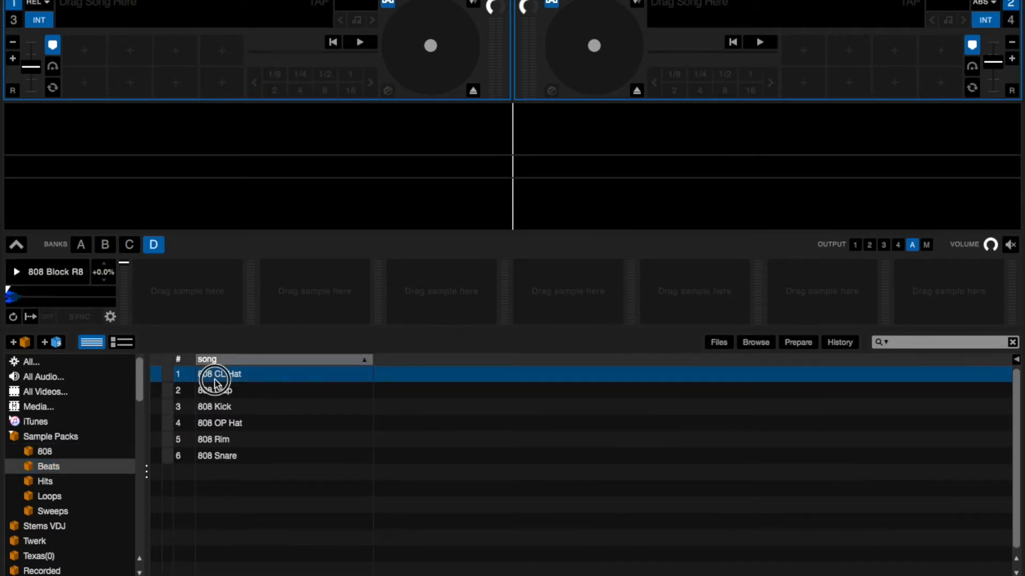
pyautogui.click(221, 440)
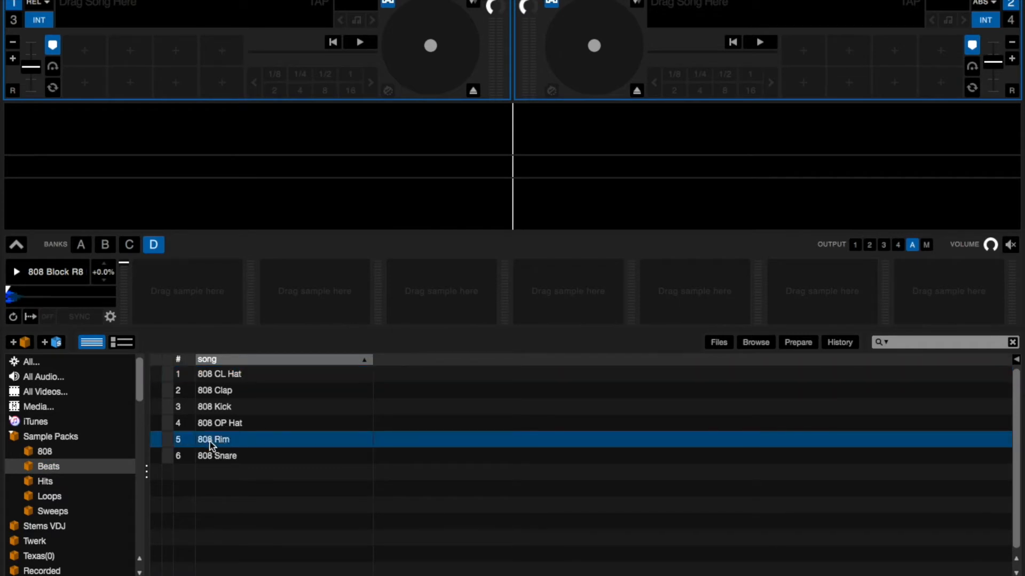
pyautogui.moveTo(224, 410); pyautogui.dragTo(59, 283)
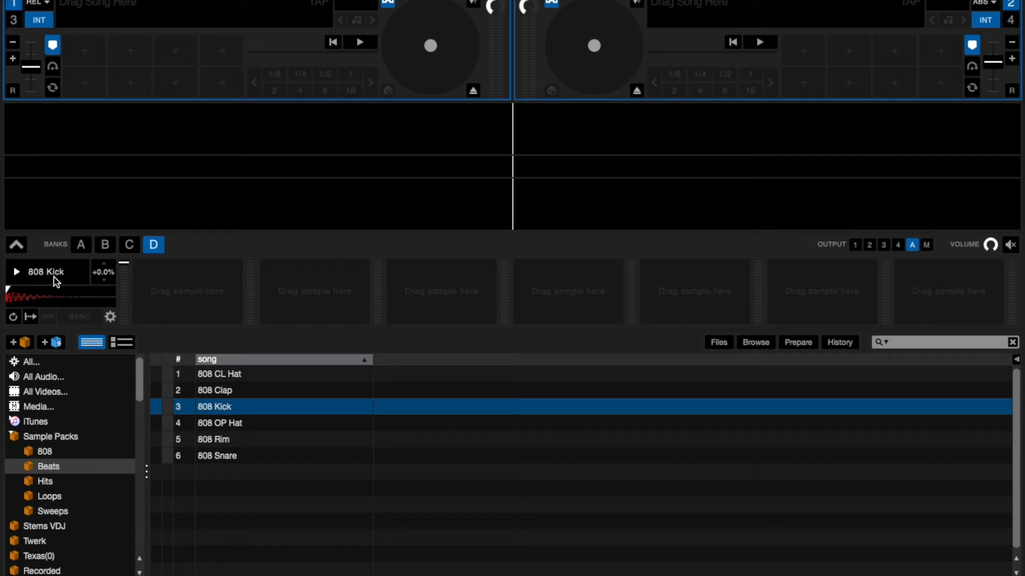
pyautogui.click(56, 282)
# - Audition Airhorn, Gunshot, Lazer and Siren from the Hits crate one by one in bank D's first slot, leaving Siren loaded
pyautogui.click(41, 486)
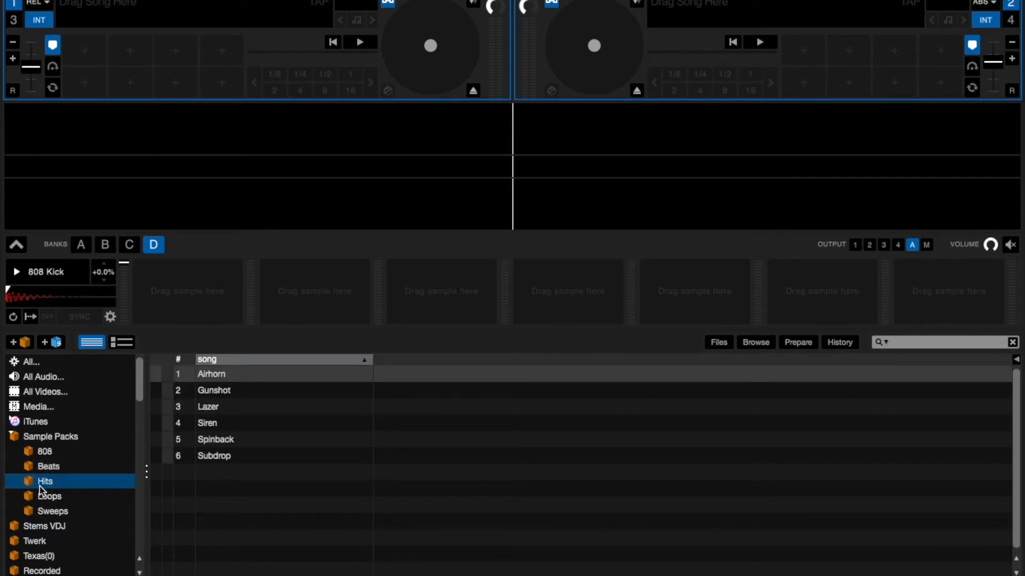
pyautogui.moveTo(224, 377); pyautogui.dragTo(24, 282)
pyautogui.click(24, 282)
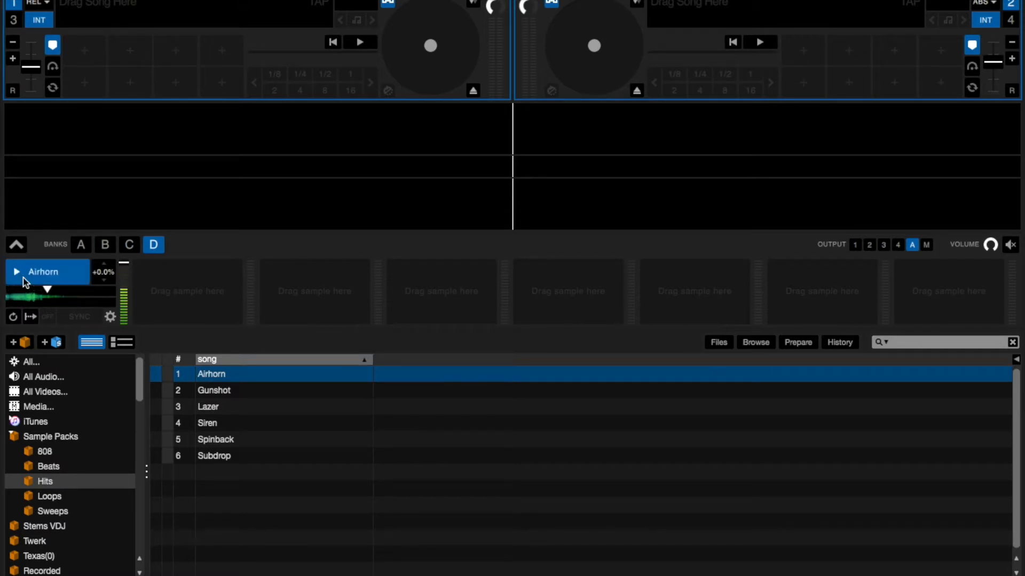
pyautogui.click(229, 394)
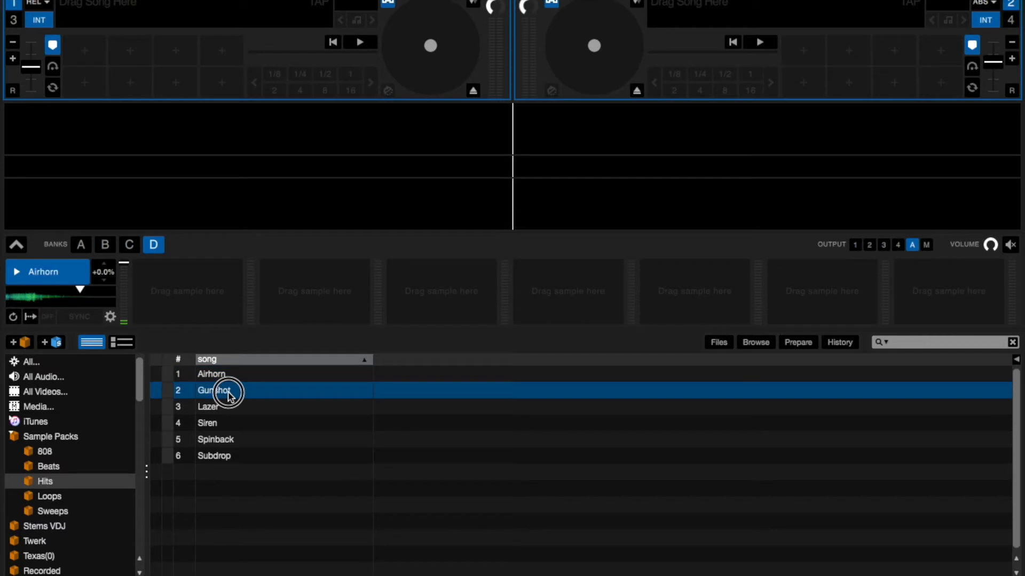
pyautogui.moveTo(228, 394); pyautogui.dragTo(49, 296)
pyautogui.click(47, 295)
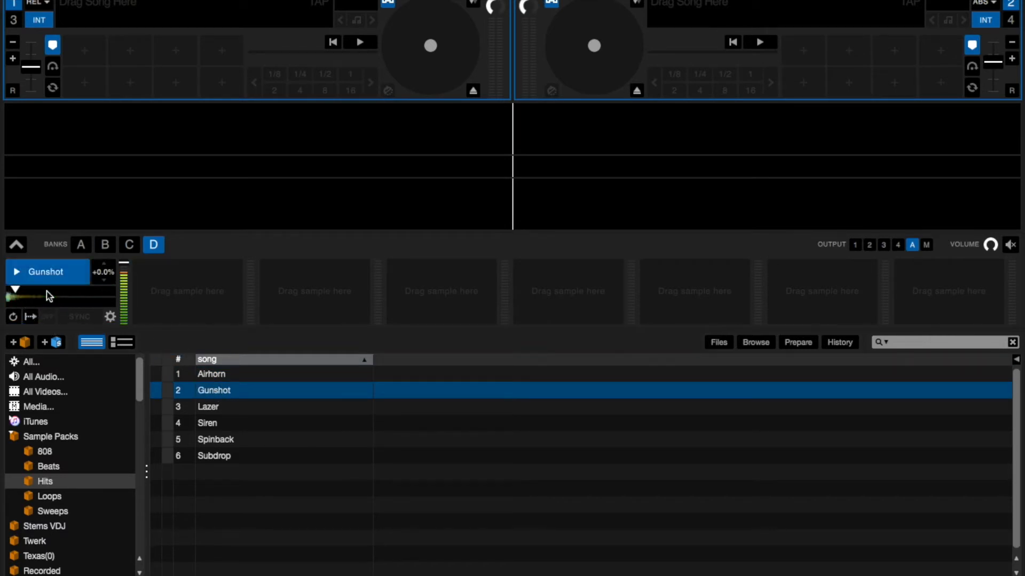
pyautogui.moveTo(208, 406); pyautogui.dragTo(93, 306)
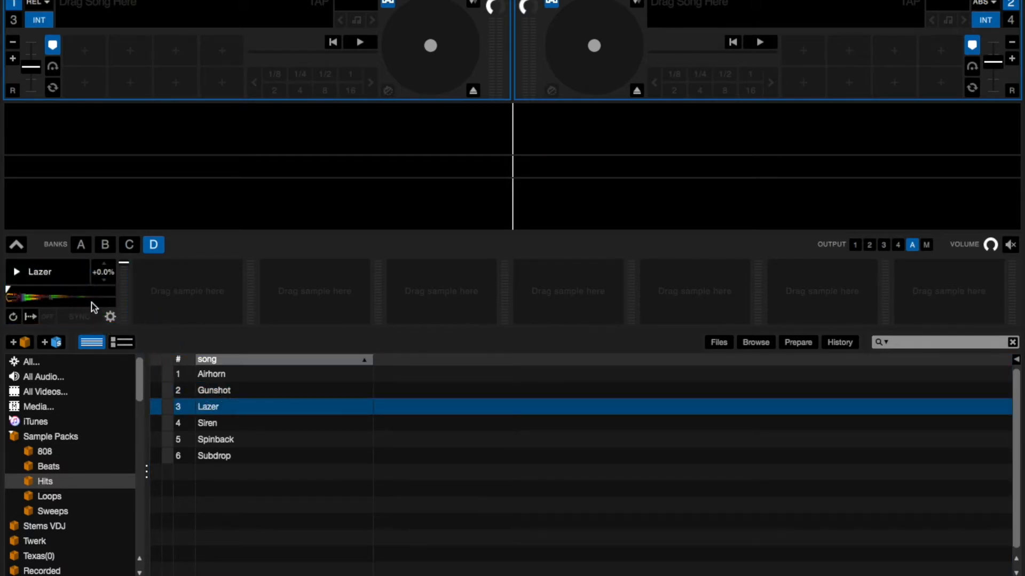
pyautogui.click(93, 307)
pyautogui.moveTo(208, 423); pyautogui.dragTo(78, 291)
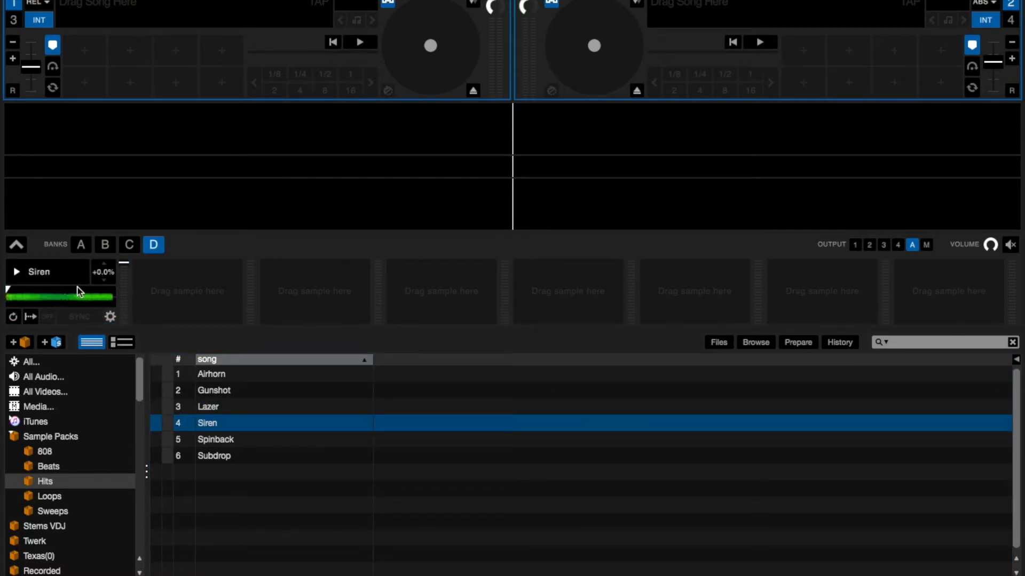
pyautogui.click(78, 291)
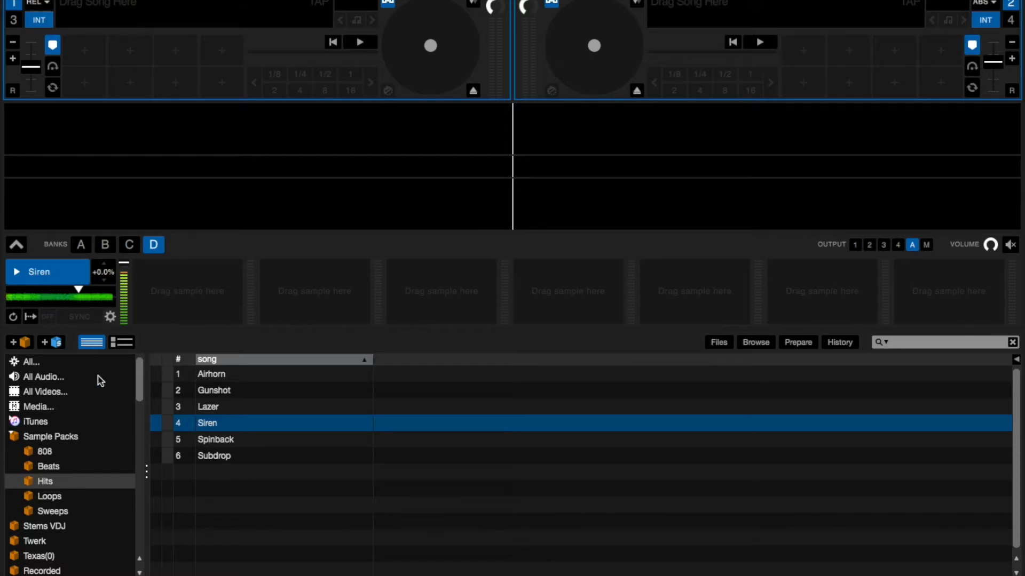
# - Load Airhorn and Gunshot into bank D's second and third slots and Hihat Loop (127) from the Loops crate into the fourth
pyautogui.moveTo(210, 377); pyautogui.dragTo(190, 307)
pyautogui.moveTo(219, 395); pyautogui.dragTo(310, 299)
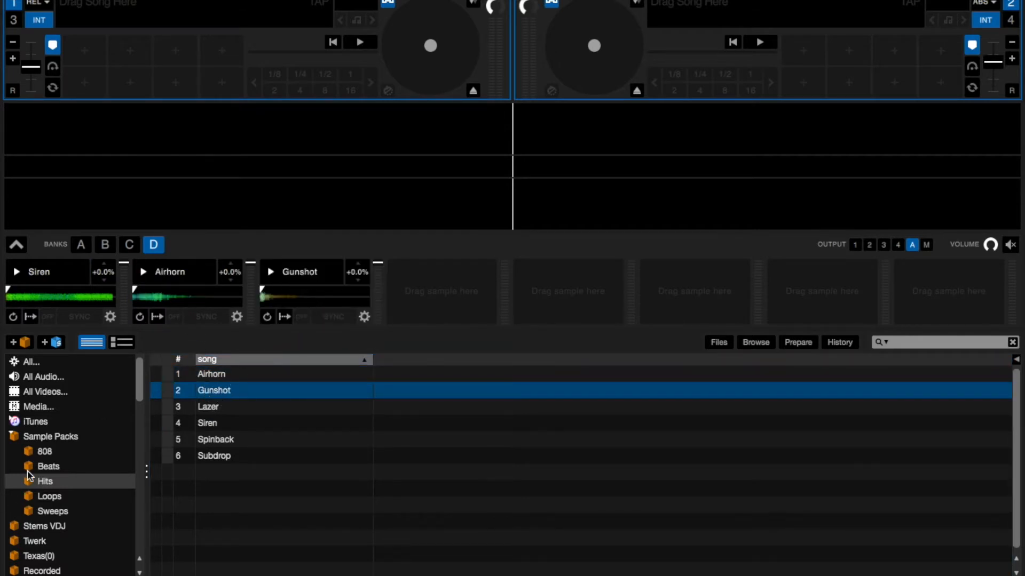
pyautogui.click(47, 496)
pyautogui.click(246, 381)
pyautogui.moveTo(246, 381); pyautogui.dragTo(438, 308)
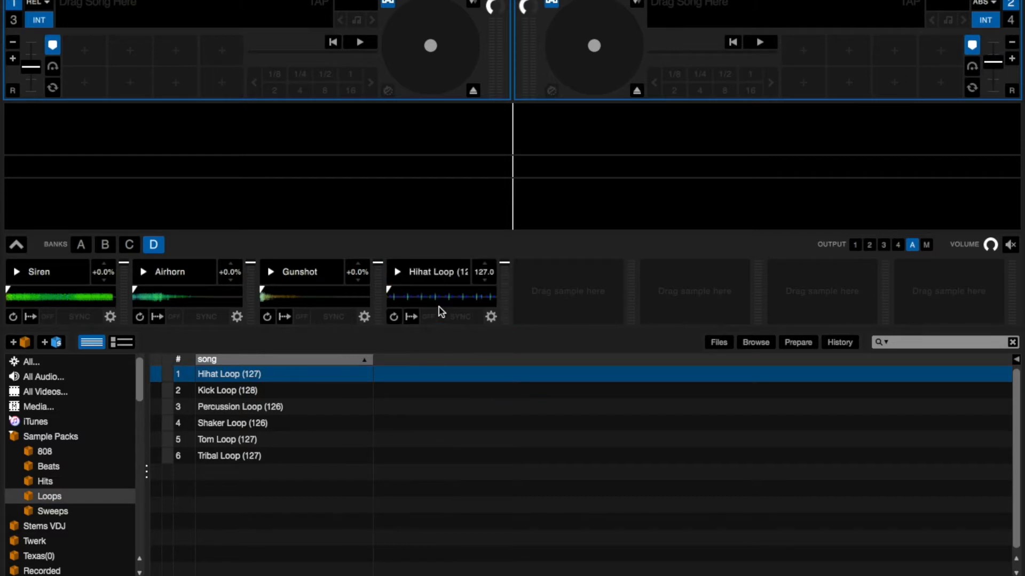
# - Change the Hihat Loop slot's play mode to the one marked with a bar at both ends and trigger the sample to test it
pyautogui.click(439, 306)
pyautogui.click(412, 317)
pyautogui.click(412, 320)
pyautogui.click(411, 322)
pyautogui.press('v')
pyautogui.press('v')
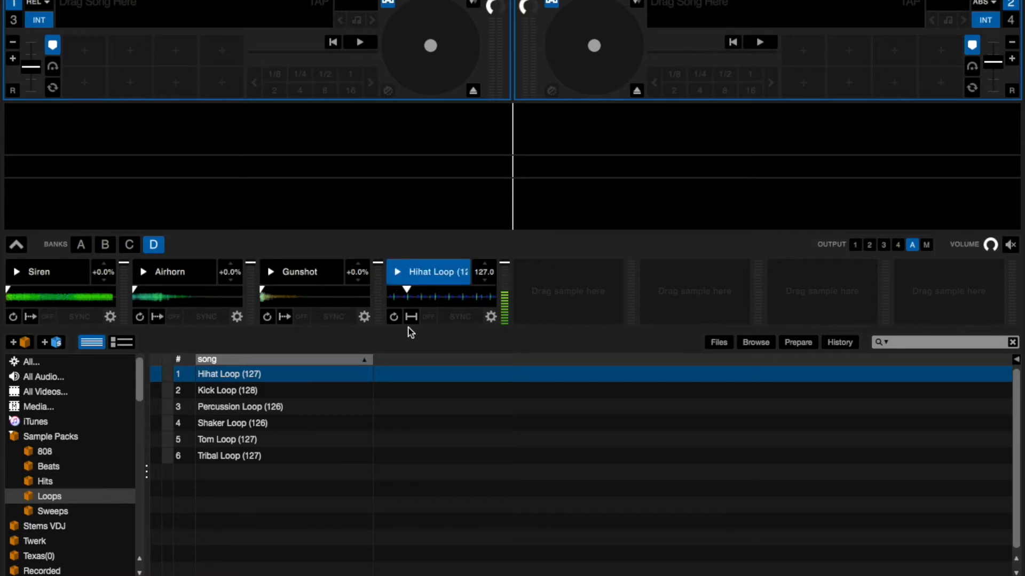
# - Test Hihat Loop in the next play mode with repeat enabled, and return the slot to the single-arrow play mode with repeat disabled
pyautogui.click(409, 319)
pyautogui.press('v')
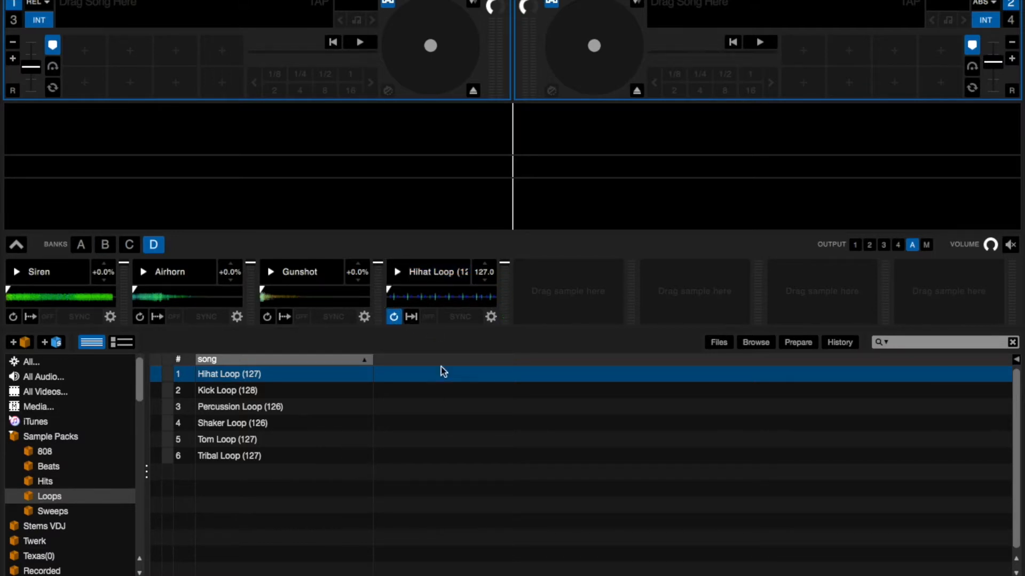
pyautogui.press('v')
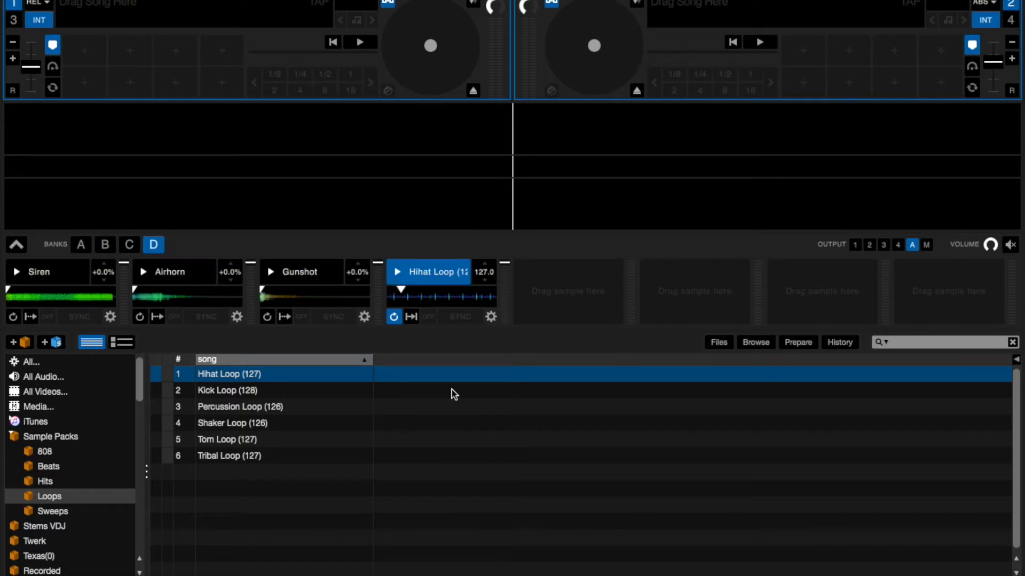
pyautogui.click(411, 316)
pyautogui.click(396, 317)
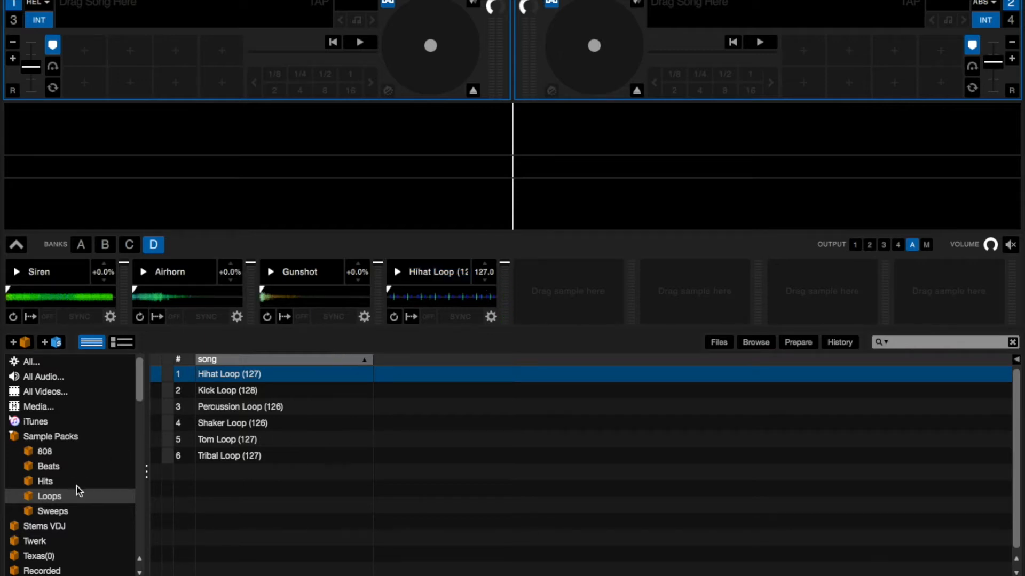
# - Audition Atmos and Bleeps from the Sweeps crate one by one in bank D's fourth slot
pyautogui.click(72, 506)
pyautogui.moveTo(268, 377); pyautogui.dragTo(423, 294)
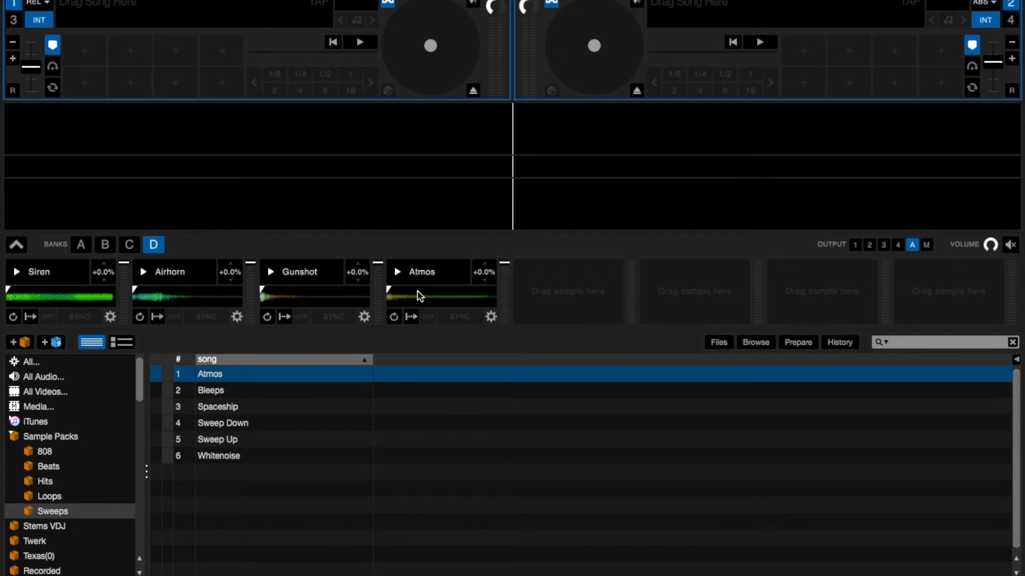
pyautogui.click(418, 291)
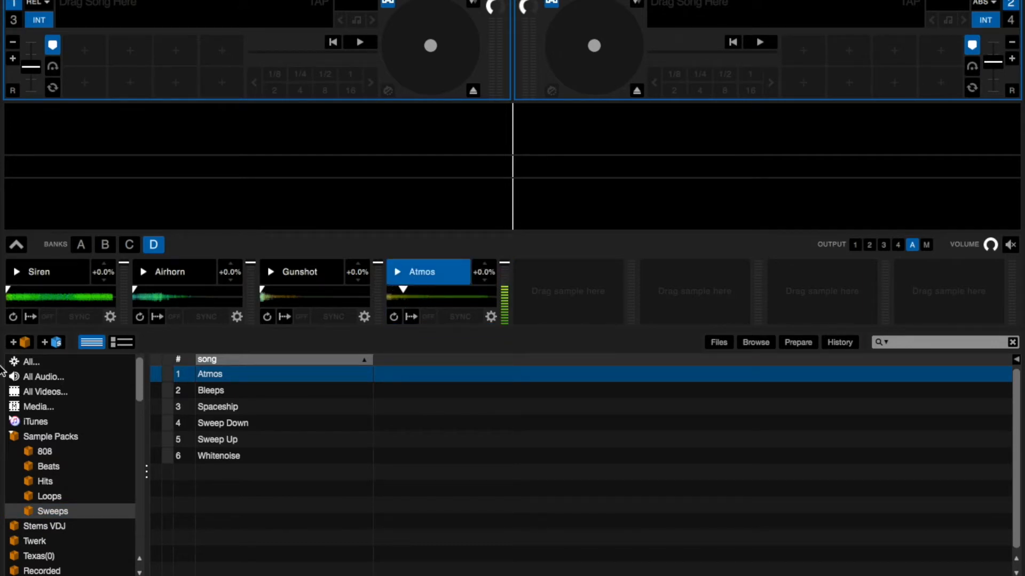
pyautogui.click(206, 394)
pyautogui.moveTo(206, 396); pyautogui.dragTo(399, 296)
pyautogui.click(390, 293)
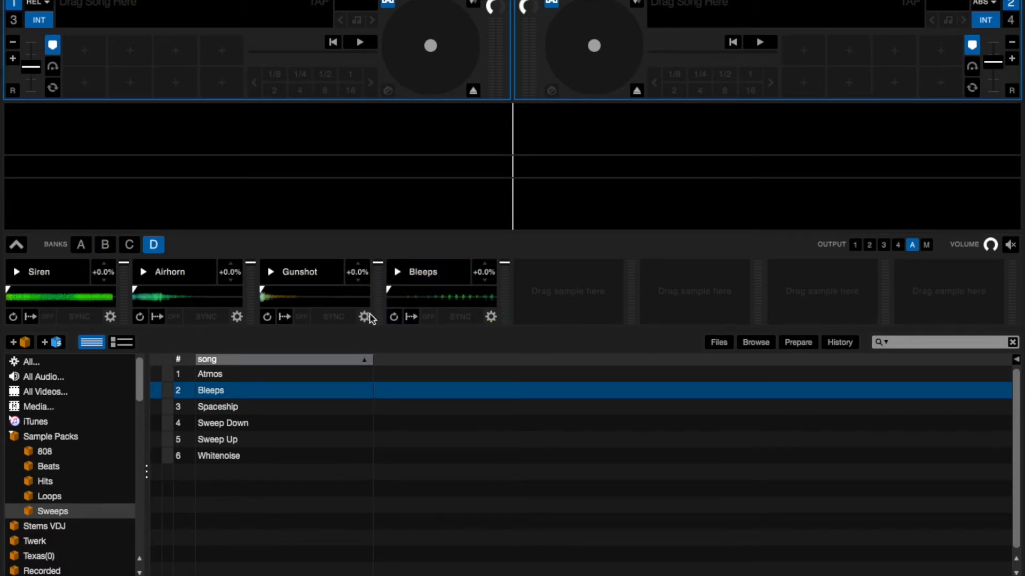
# - Audition Spaceship and Sweep Up from the Sweeps crate one by one in bank D's fourth slot
pyautogui.moveTo(221, 404); pyautogui.dragTo(414, 310)
pyautogui.click(414, 306)
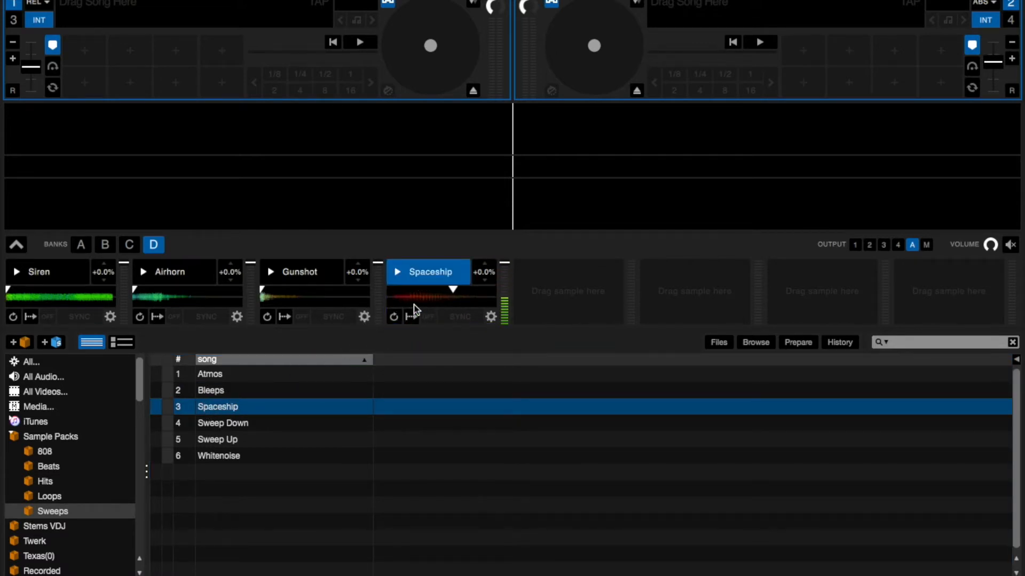
pyautogui.moveTo(222, 439); pyautogui.dragTo(438, 299)
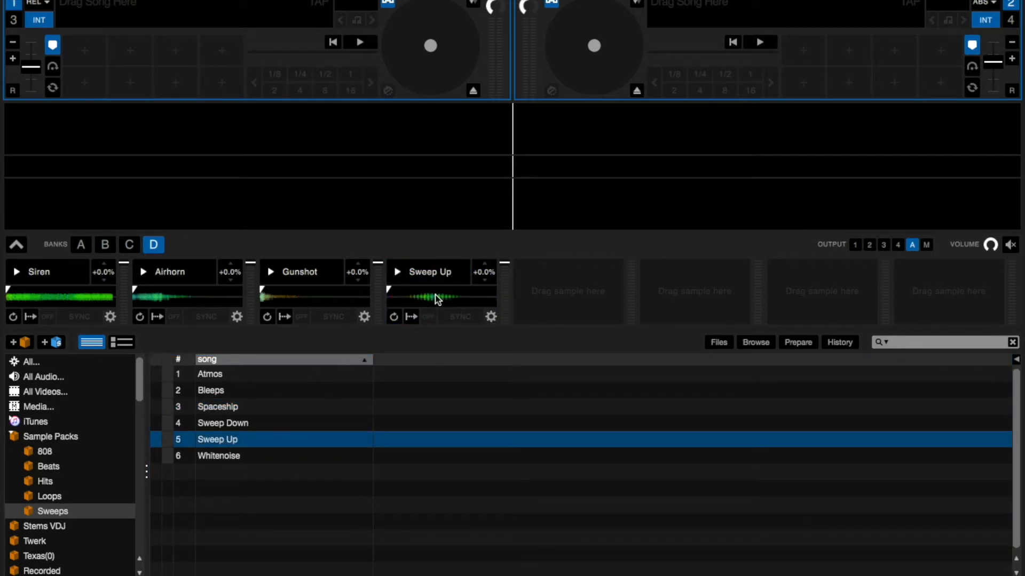
pyautogui.click(438, 299)
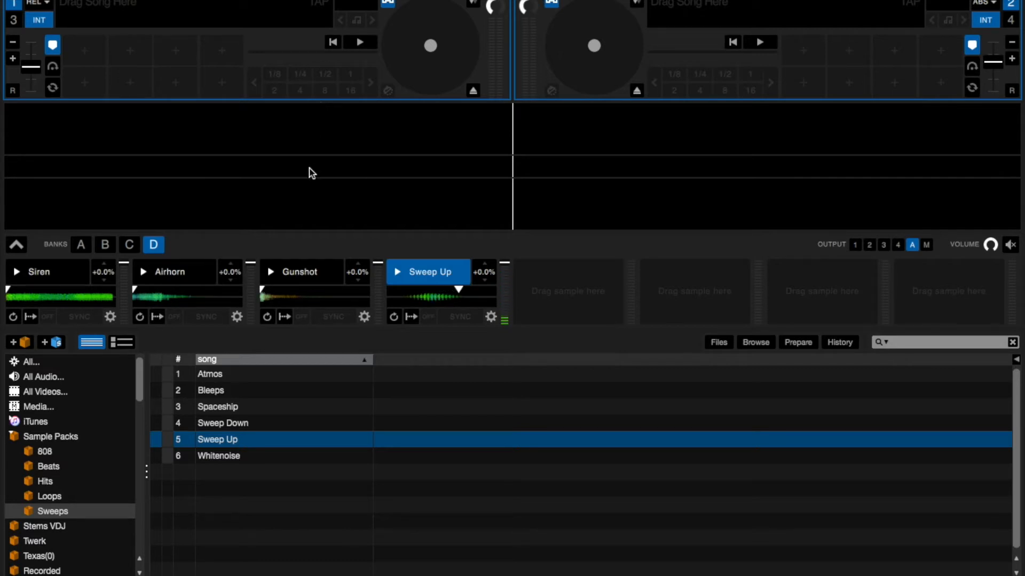
# - Collapse the Sample Packs crate and audition DJ For Free from the DJ Escalade Samples subcrate in bank D's fourth slot
pyautogui.click(14, 437)
pyautogui.scroll(-3, 30, 445)
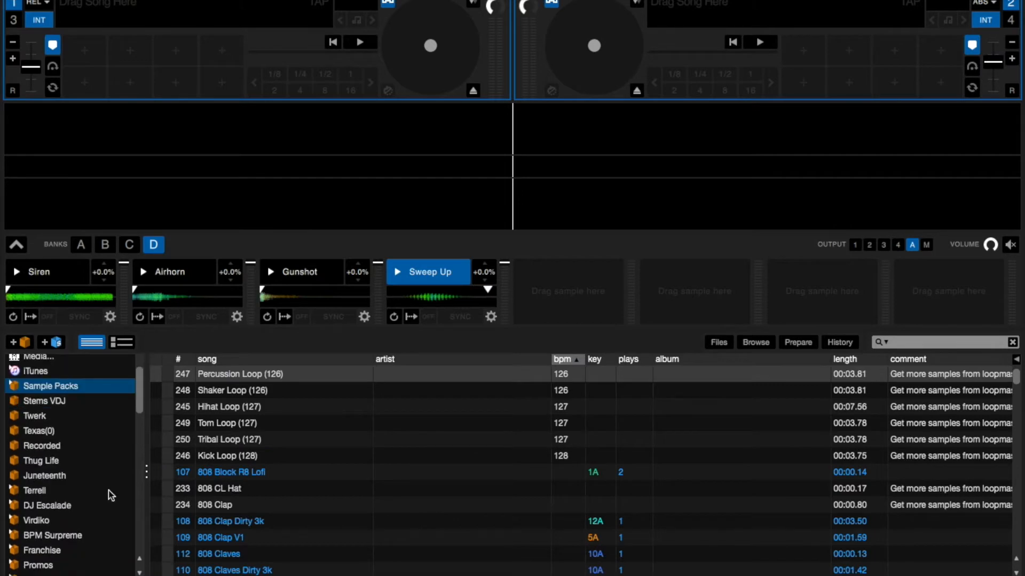
pyautogui.scroll(-1, 64, 483)
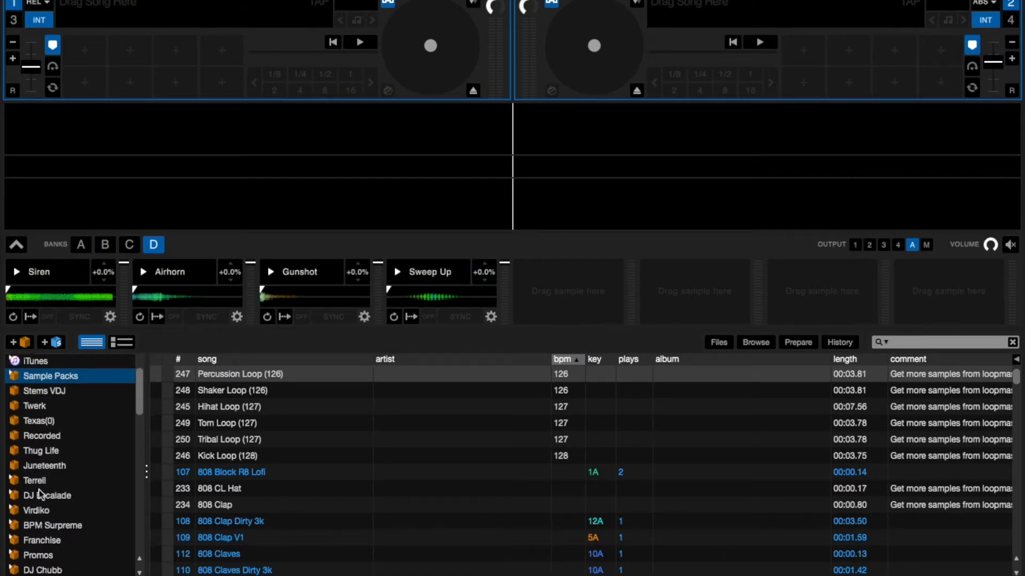
pyautogui.click(14, 496)
pyautogui.scroll(-8, 91, 501)
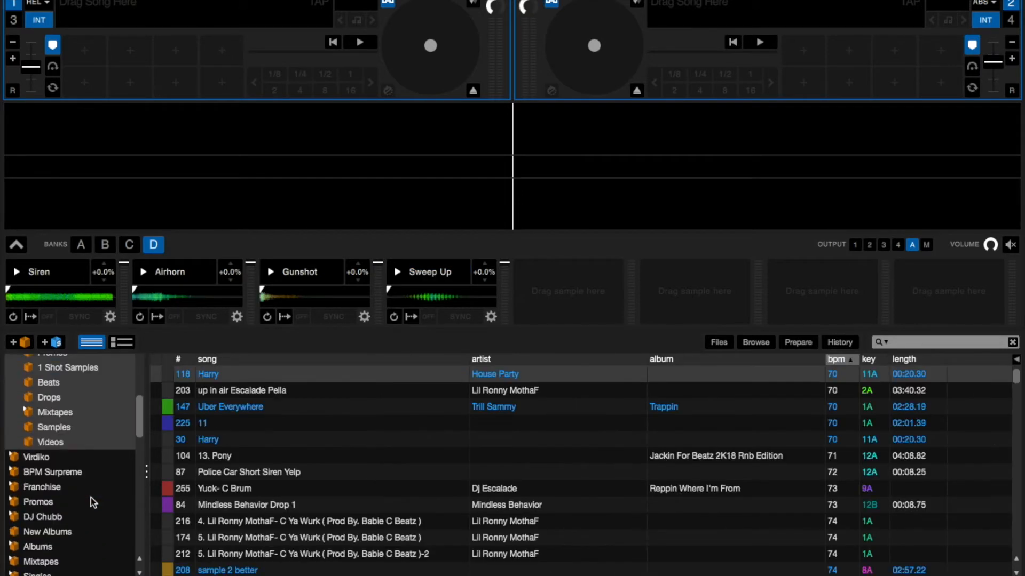
pyautogui.scroll(2, 91, 500)
pyautogui.click(55, 460)
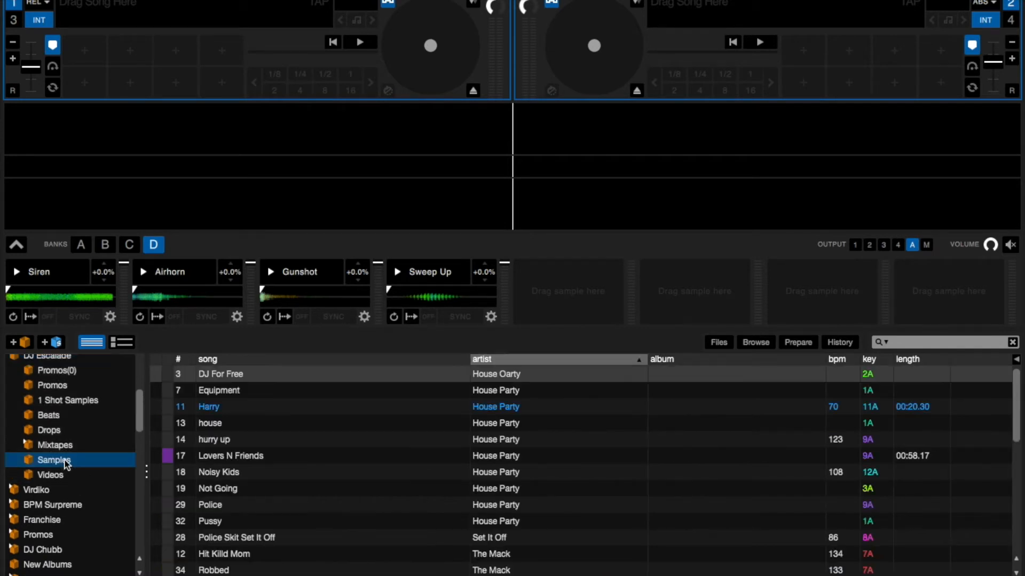
pyautogui.moveTo(217, 376)
pyautogui.mouseDown()
pyautogui.moveTo(366, 297)
pyautogui.moveTo(441, 292)
pyautogui.moveTo(429, 299)
pyautogui.mouseUp()
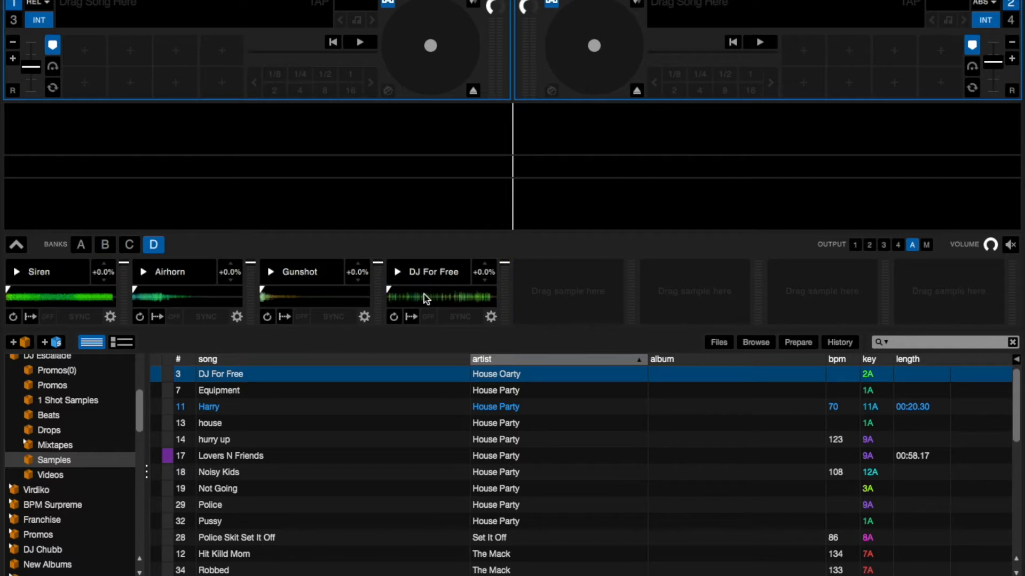
pyautogui.press('v')
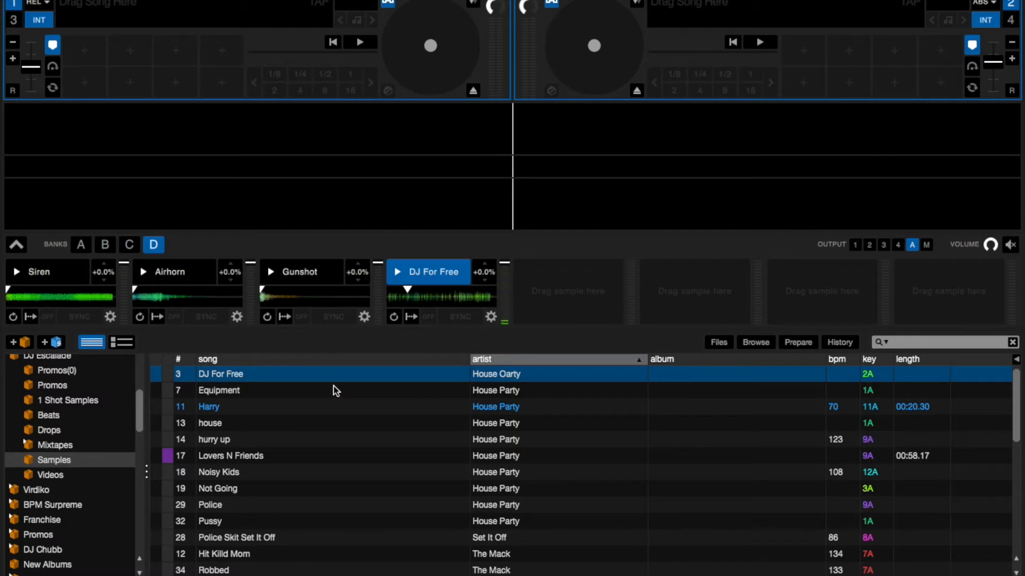
# - Look through the Samples subcrate and audition DAMN SON! WHERE'D YOU FIND THIS?! from 1 Shot Samples in bank D's fourth slot
pyautogui.scroll(-2, 325, 466)
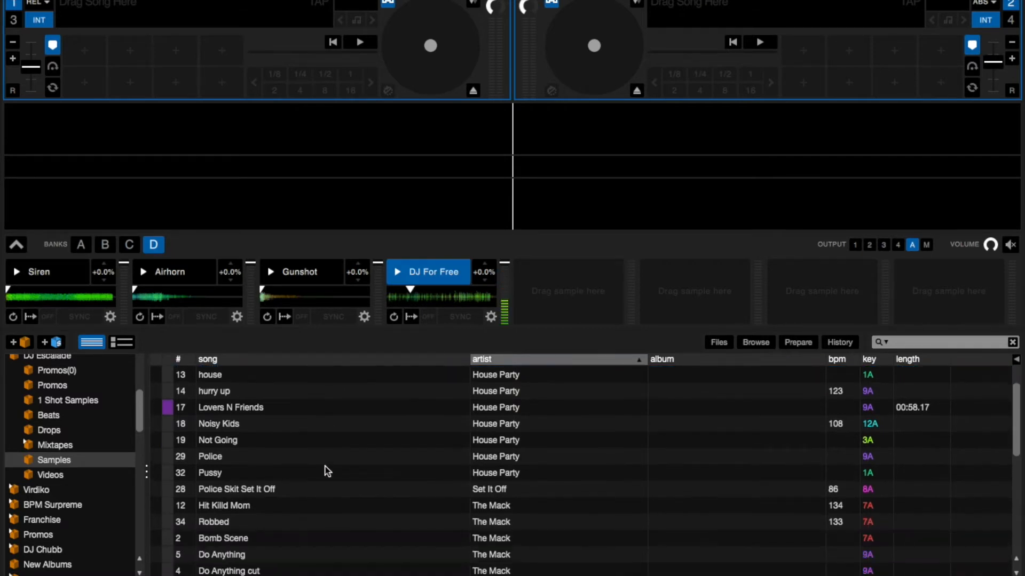
pyautogui.scroll(-5, 315, 469)
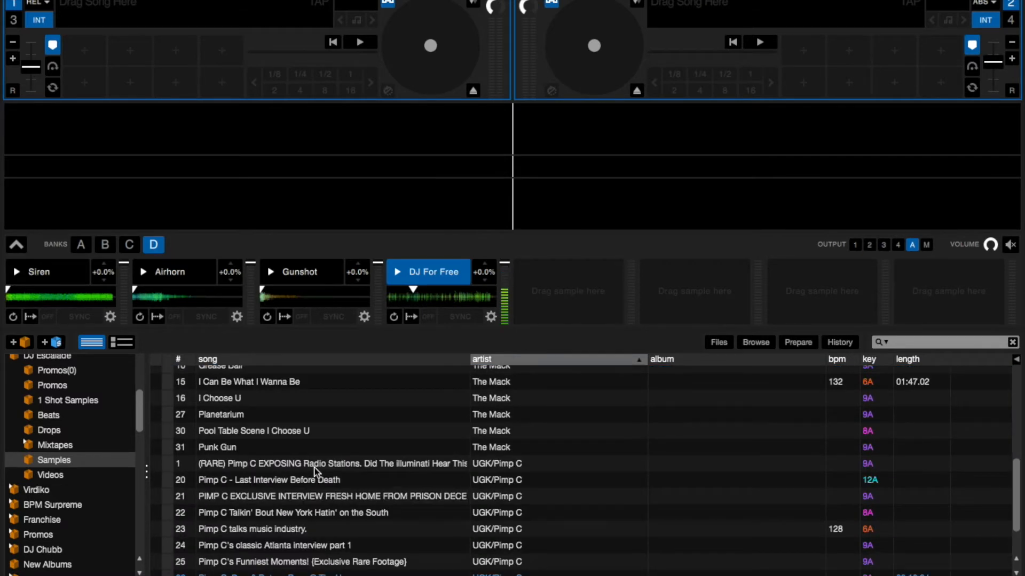
pyautogui.scroll(-1, 315, 469)
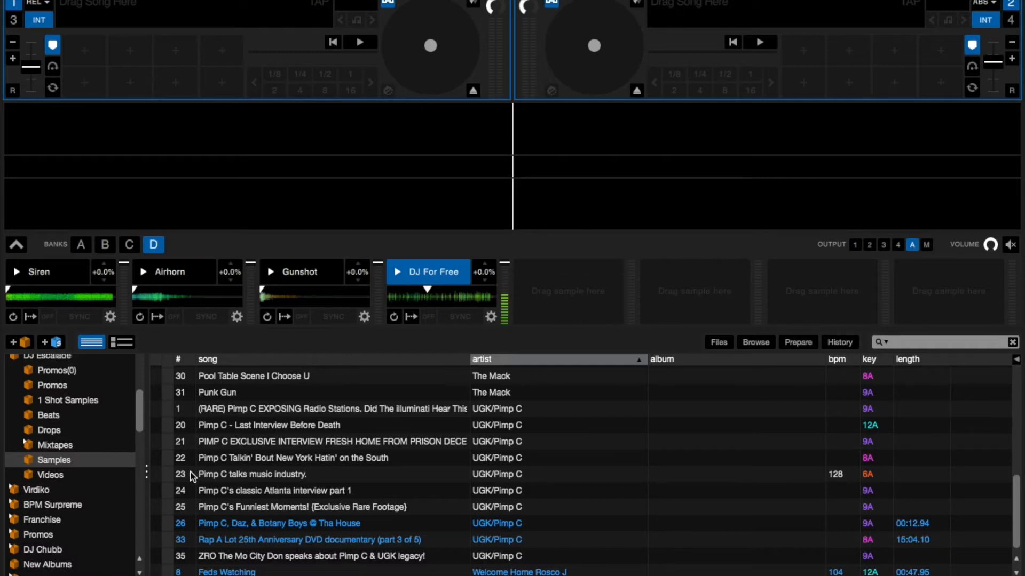
pyautogui.click(65, 401)
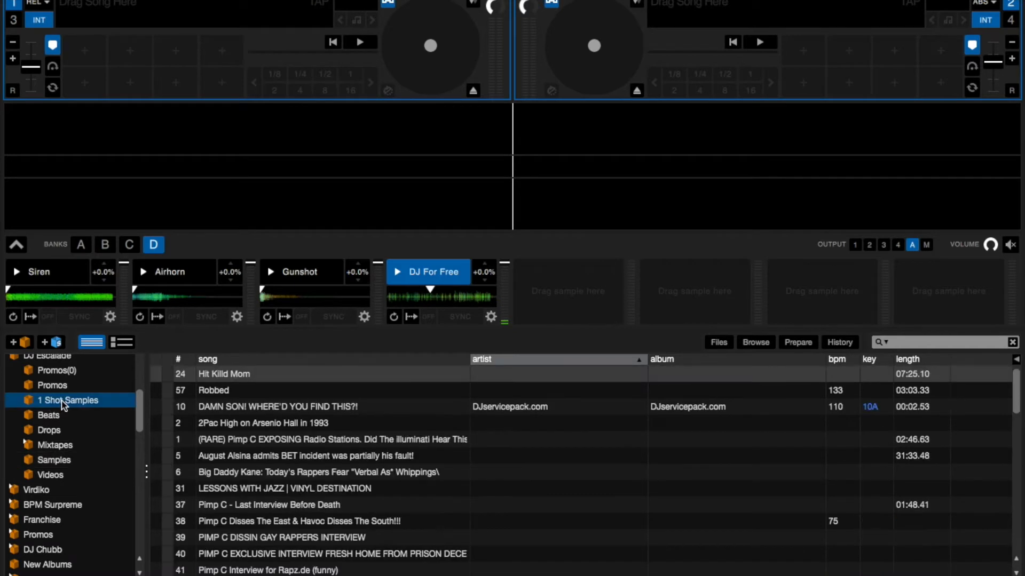
pyautogui.scroll(-1, 248, 403)
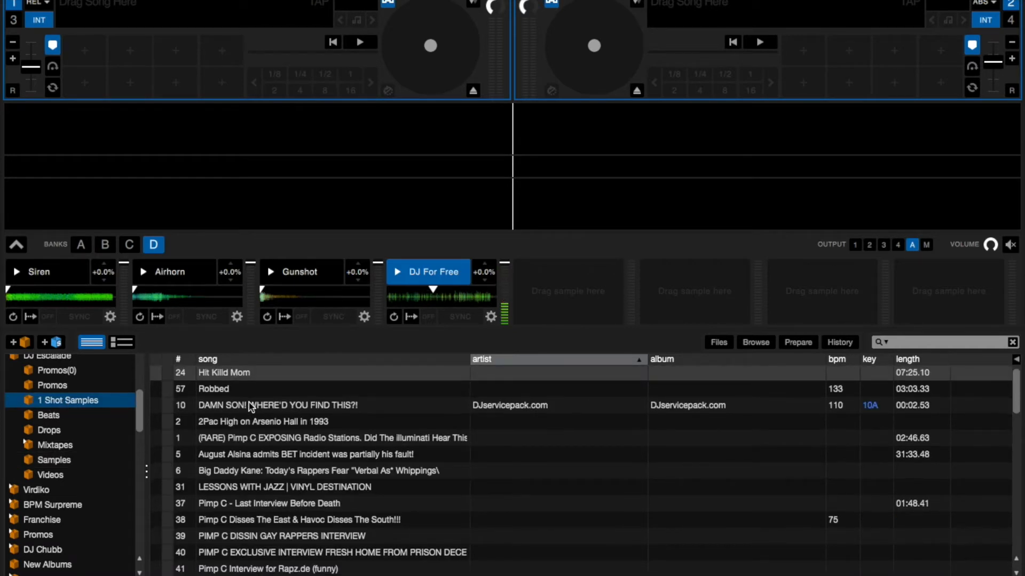
pyautogui.click(249, 402)
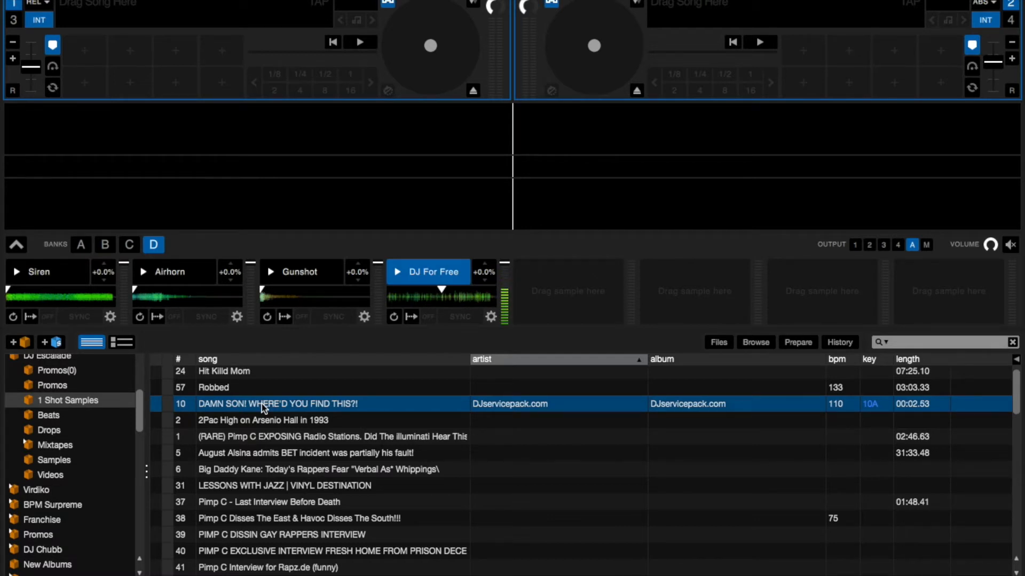
pyautogui.moveTo(261, 405); pyautogui.dragTo(433, 303)
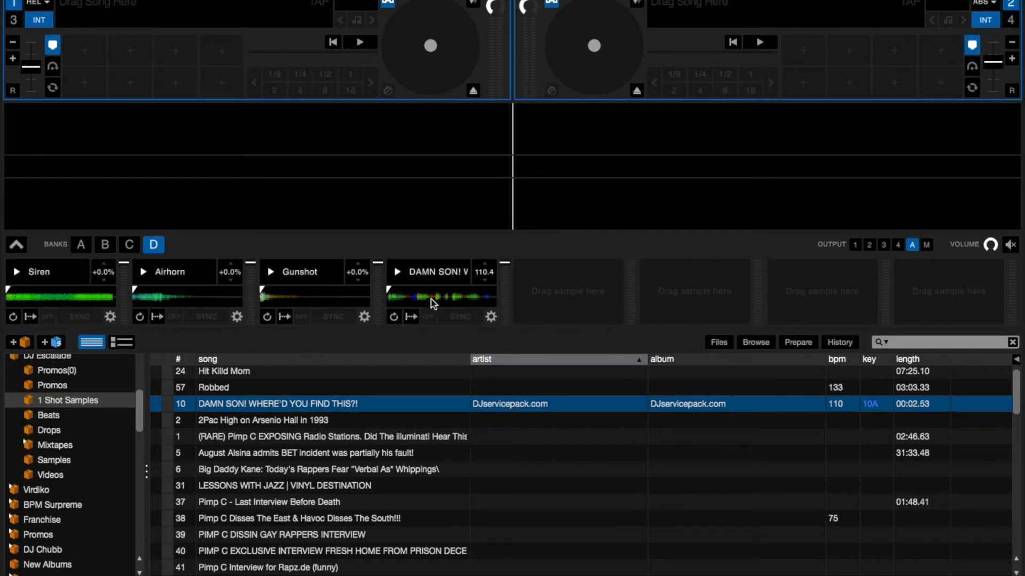
pyautogui.click(434, 303)
# - Try andrea from 1 Shot Samples in bank D's fourth slot, and replace it with Blue Sample, playing each sample
pyautogui.scroll(-3, 347, 455)
pyautogui.scroll(-2, 345, 454)
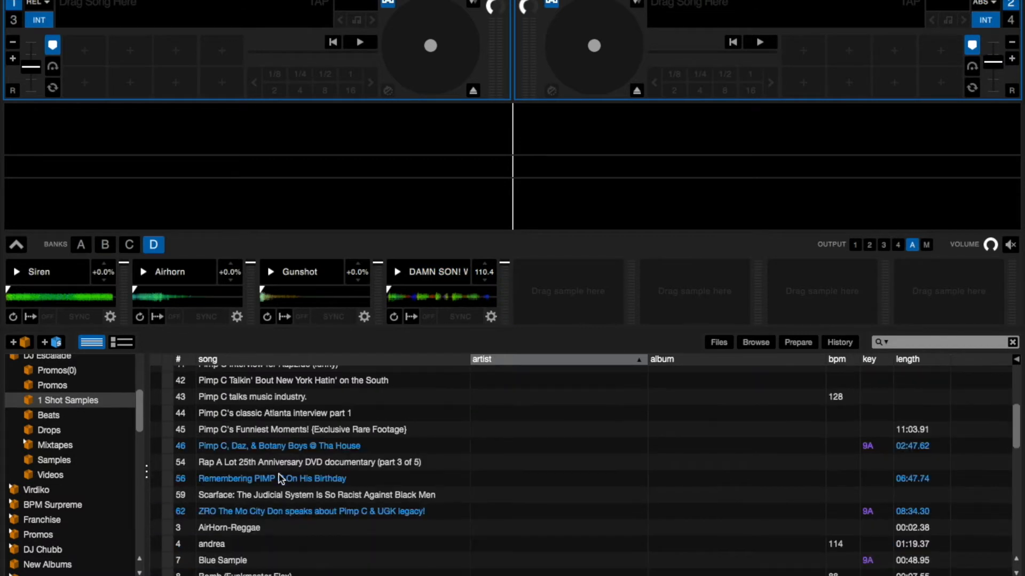
pyautogui.scroll(-3, 280, 480)
pyautogui.moveTo(229, 454); pyautogui.dragTo(472, 277)
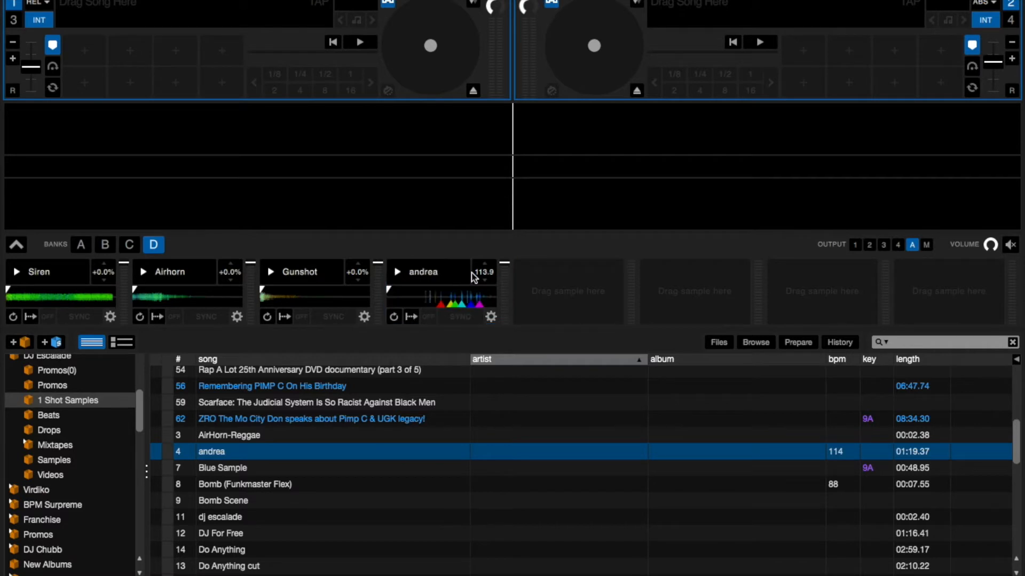
pyautogui.click(471, 274)
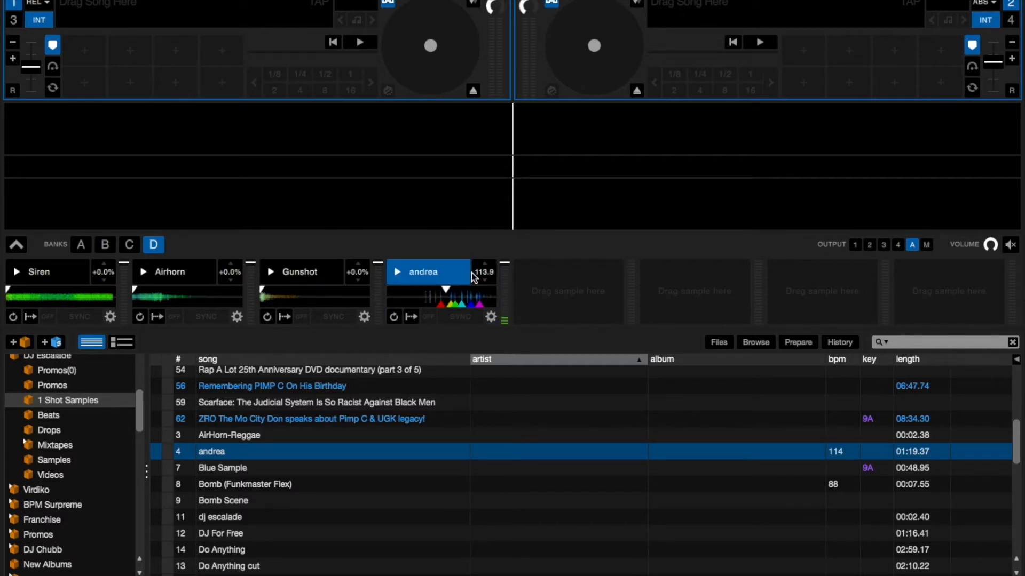
pyautogui.moveTo(235, 462); pyautogui.dragTo(449, 274)
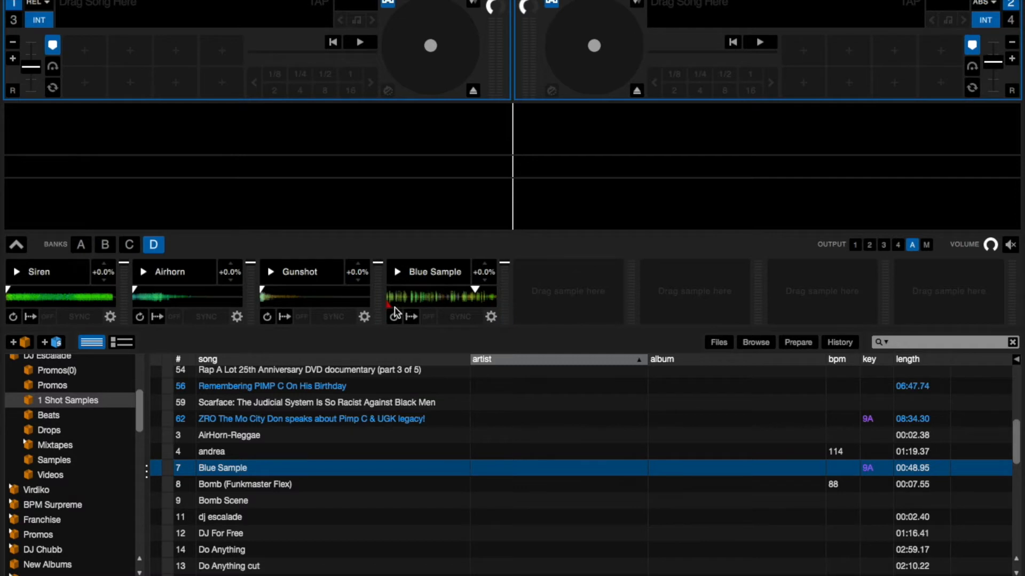
pyautogui.click(399, 273)
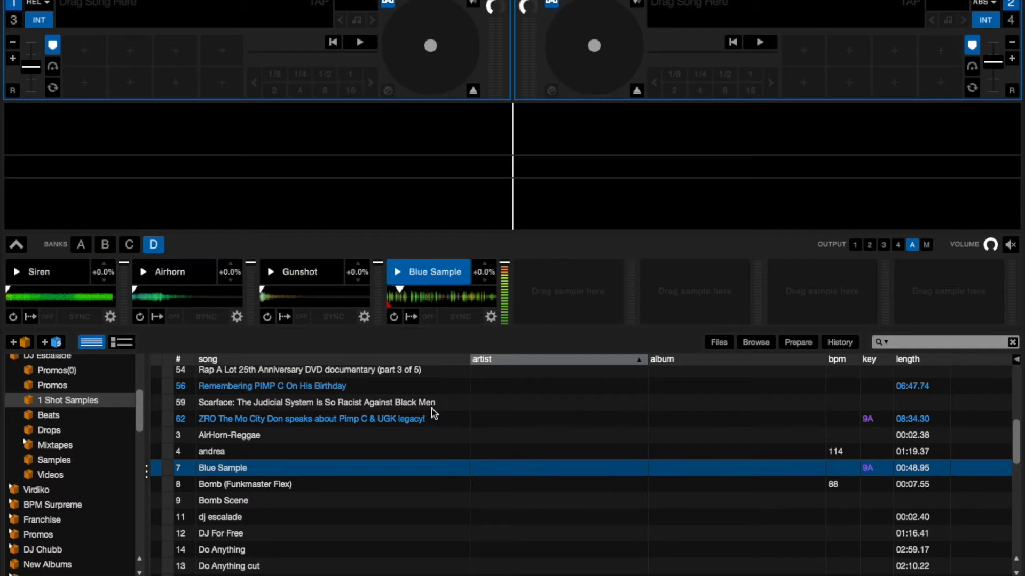
# - Browse further through 1 Shot Samples and lower the Blue Sample slot's volume to its minimum
pyautogui.scroll(-1, 317, 458)
pyautogui.scroll(-5, 317, 458)
pyautogui.scroll(2, 317, 458)
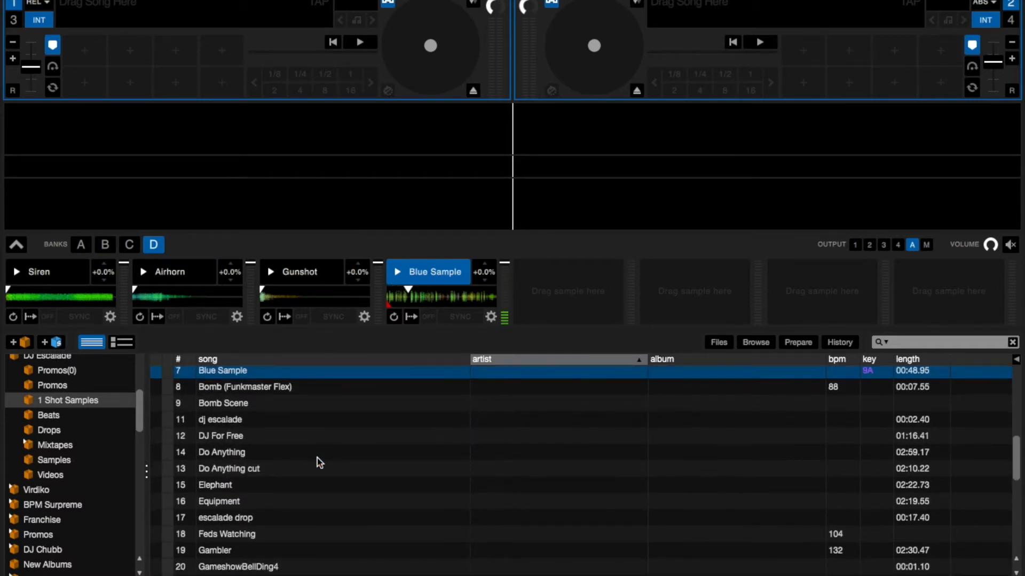
pyautogui.scroll(-1, 317, 458)
pyautogui.scroll(-5, 317, 458)
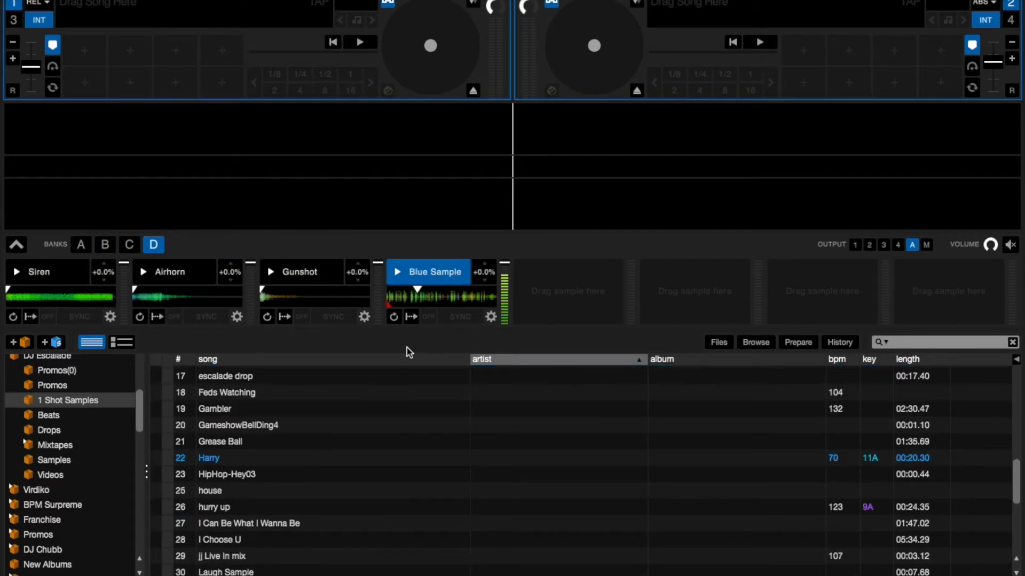
pyautogui.moveTo(502, 263); pyautogui.dragTo(502, 349)
# - Look through the rest of the 1 Shot Samples and open the Beats subcrate of the DJ Escalade crate
pyautogui.scroll(-4, 278, 505)
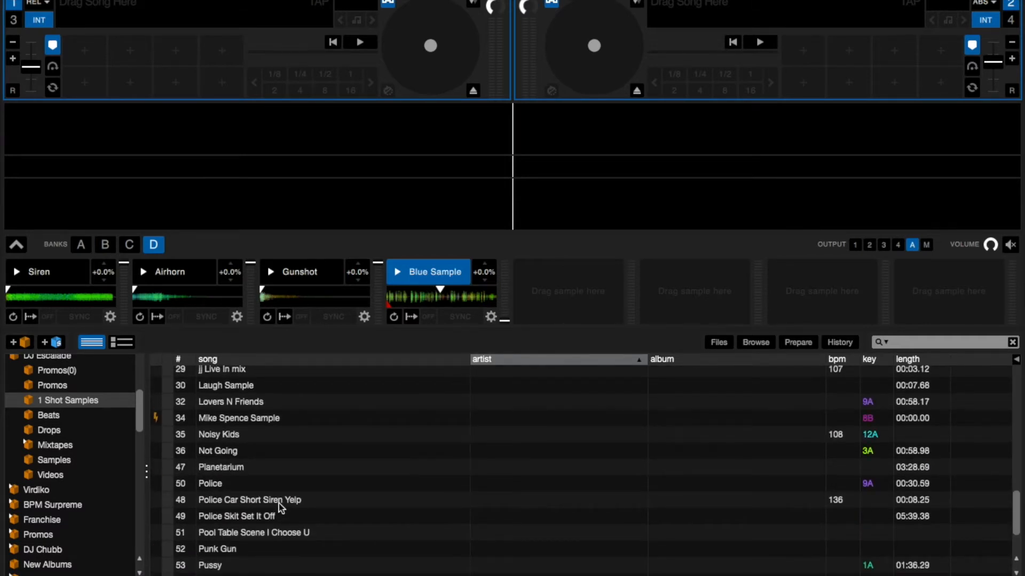
pyautogui.scroll(-1, 280, 505)
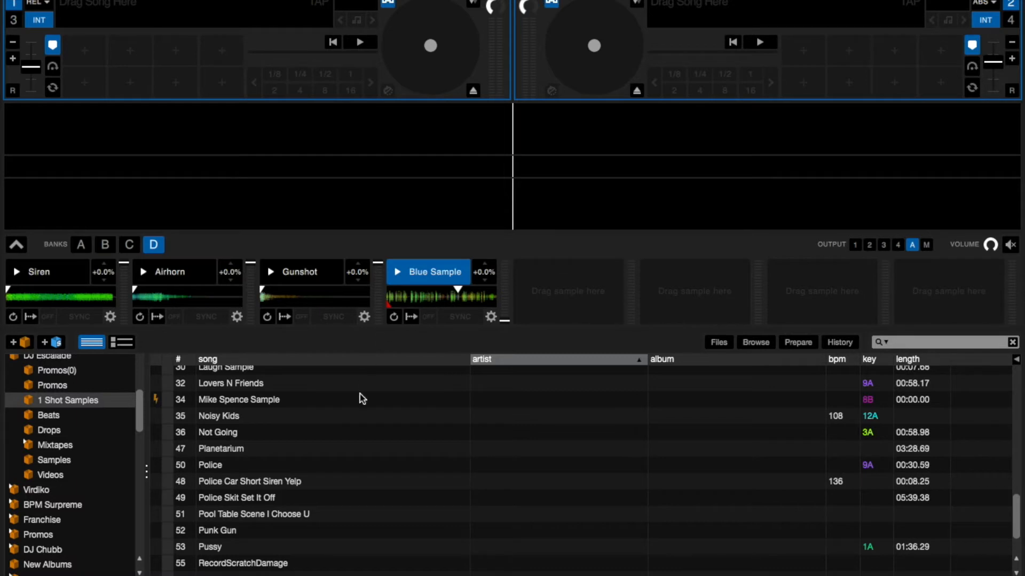
pyautogui.scroll(-3, 361, 428)
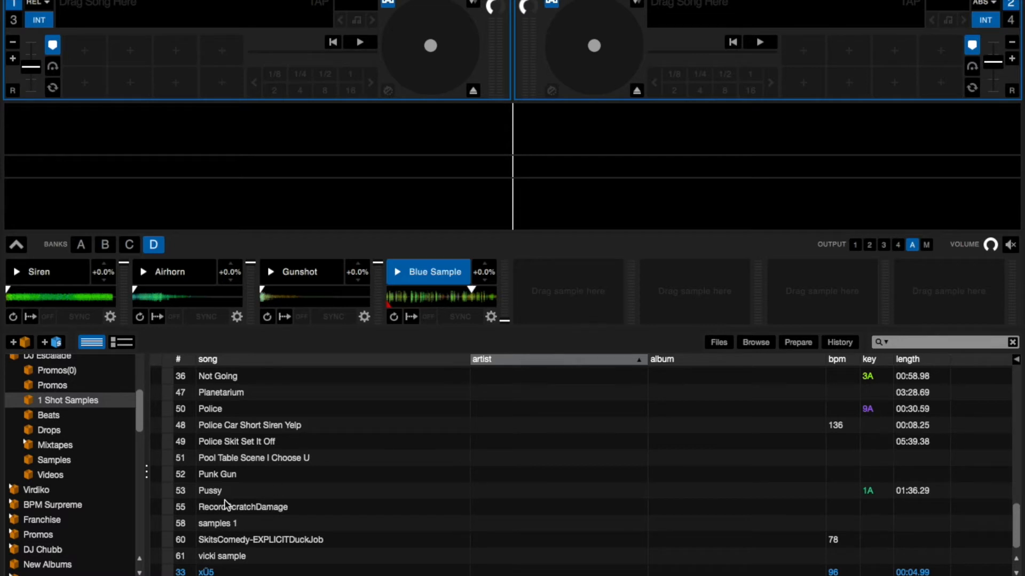
pyautogui.scroll(15, 231, 523)
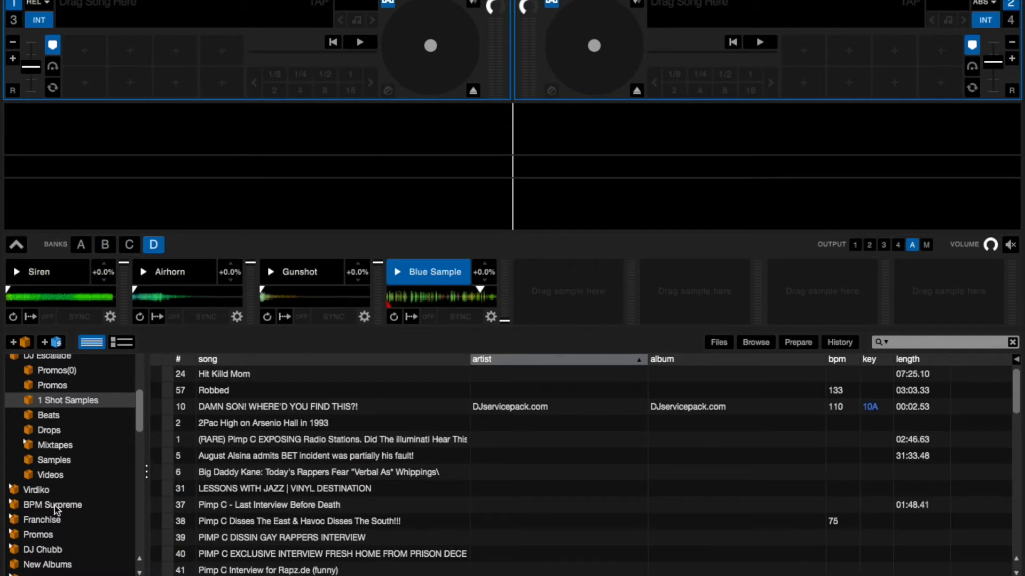
pyautogui.scroll(2, 61, 454)
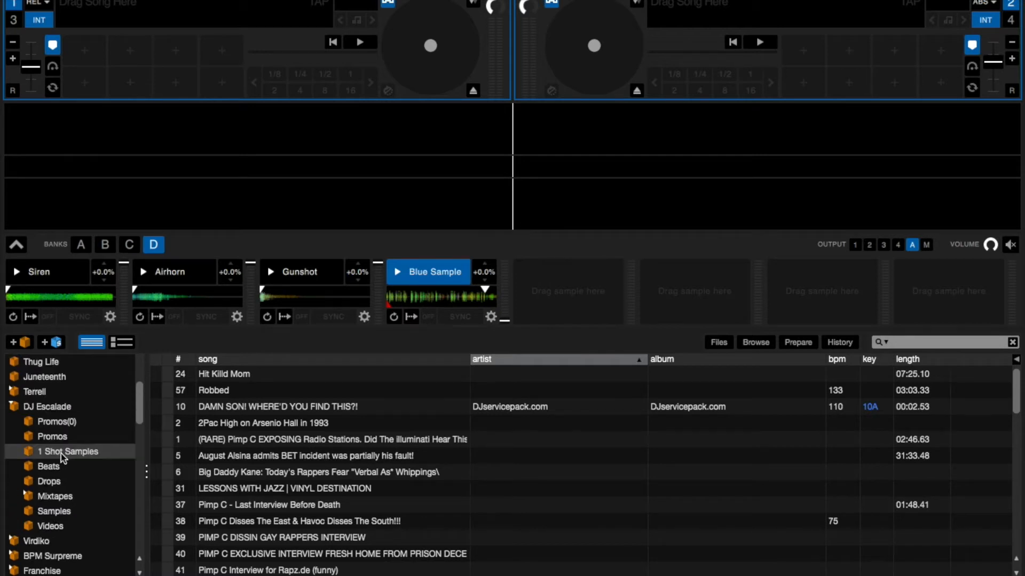
pyautogui.click(49, 467)
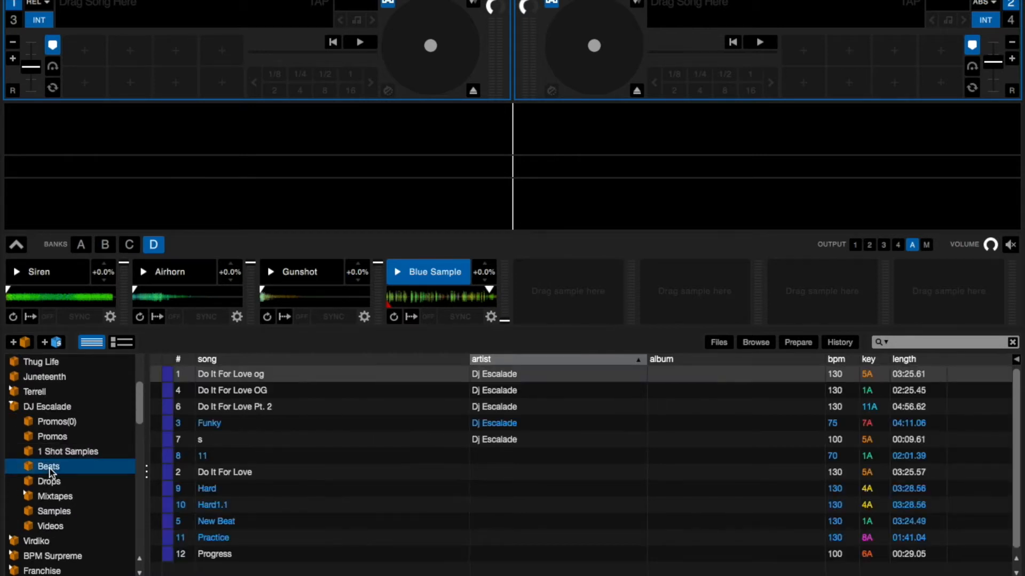
# - Audition the beat Hard1.1 at maximum volume in bank D's fourth sample slot, and lower the slot's volume to its minimum
pyautogui.click(207, 489)
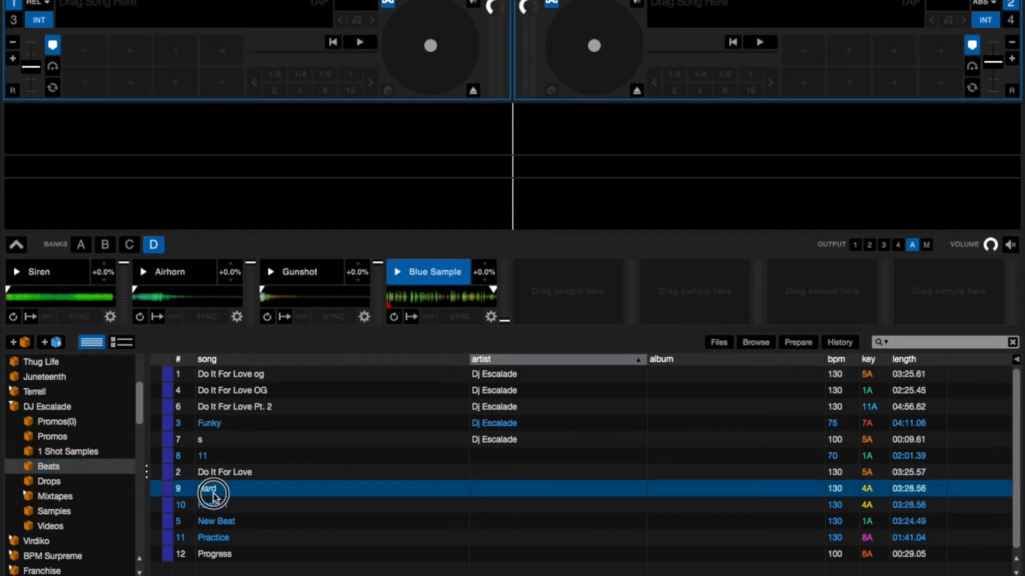
pyautogui.moveTo(212, 504); pyautogui.dragTo(405, 299)
pyautogui.moveTo(502, 318); pyautogui.dragTo(503, 243)
pyautogui.click(403, 271)
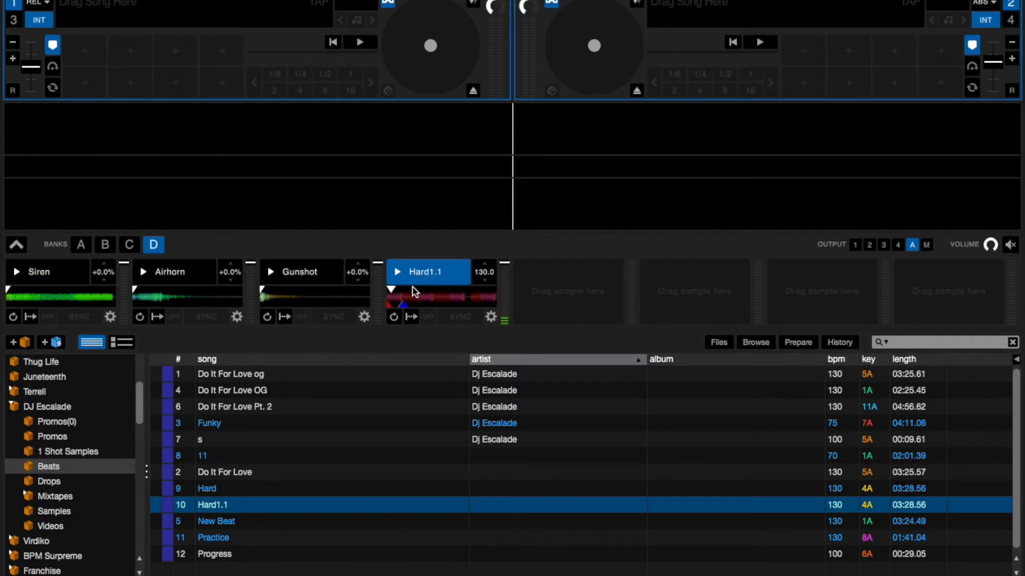
pyautogui.moveTo(505, 263); pyautogui.dragTo(508, 354)
# - Replace bank D's fourth sample with Funky, play it at maximum volume, and lower its volume to the minimum
pyautogui.click(220, 423)
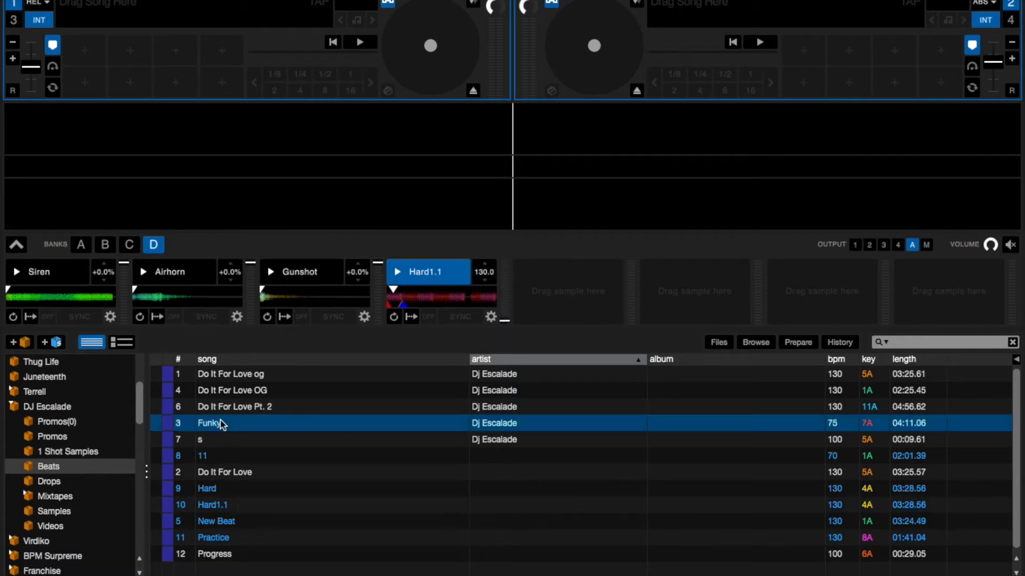
pyautogui.moveTo(219, 425); pyautogui.dragTo(423, 303)
pyautogui.moveTo(505, 320); pyautogui.dragTo(514, 229)
pyautogui.click(407, 273)
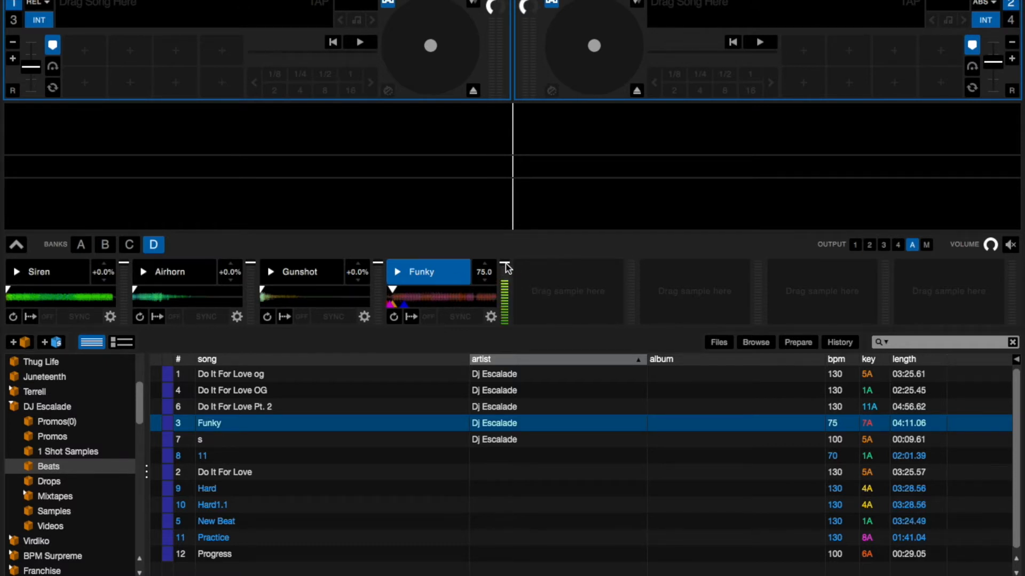
pyautogui.moveTo(506, 265); pyautogui.dragTo(518, 352)
# - View sample banks C, B and A in turn, and hide the sampler
pyautogui.click(129, 247)
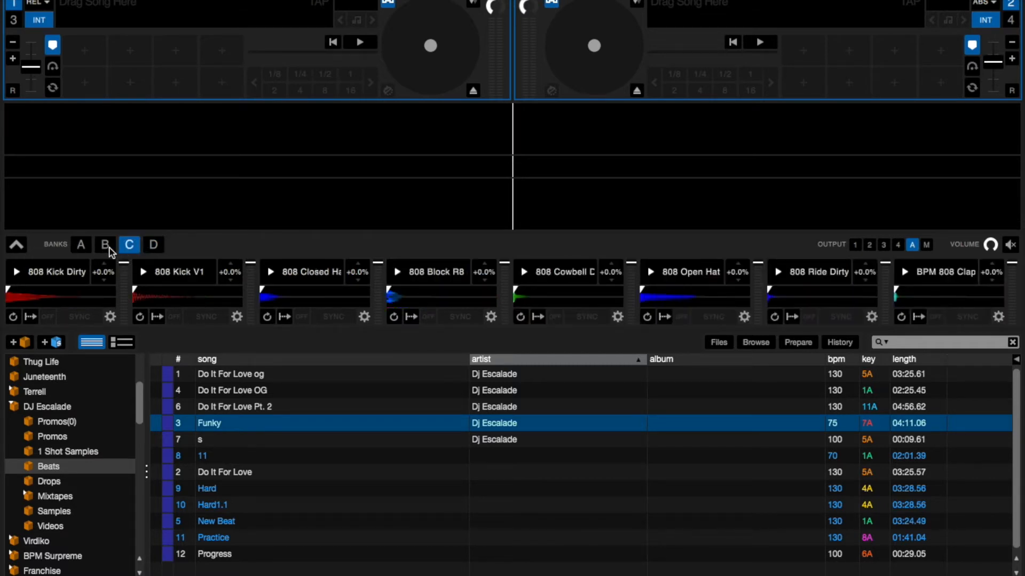
pyautogui.click(106, 246)
pyautogui.click(81, 247)
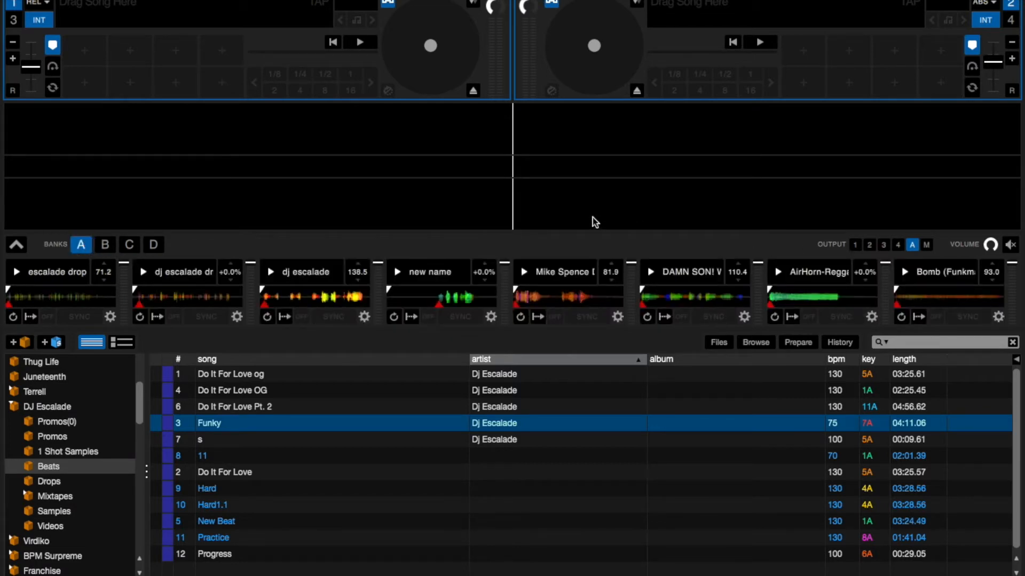
pyautogui.click(300, 1)
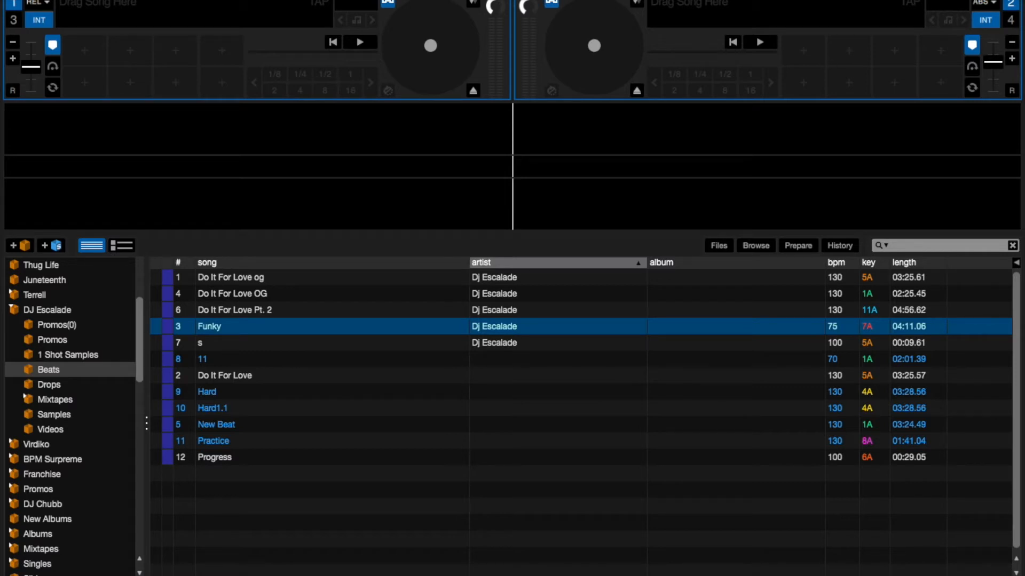
# - Try the tooltips option from the help options, and view the keyboard shortcut list before closing it
pyautogui.click(883, 1)
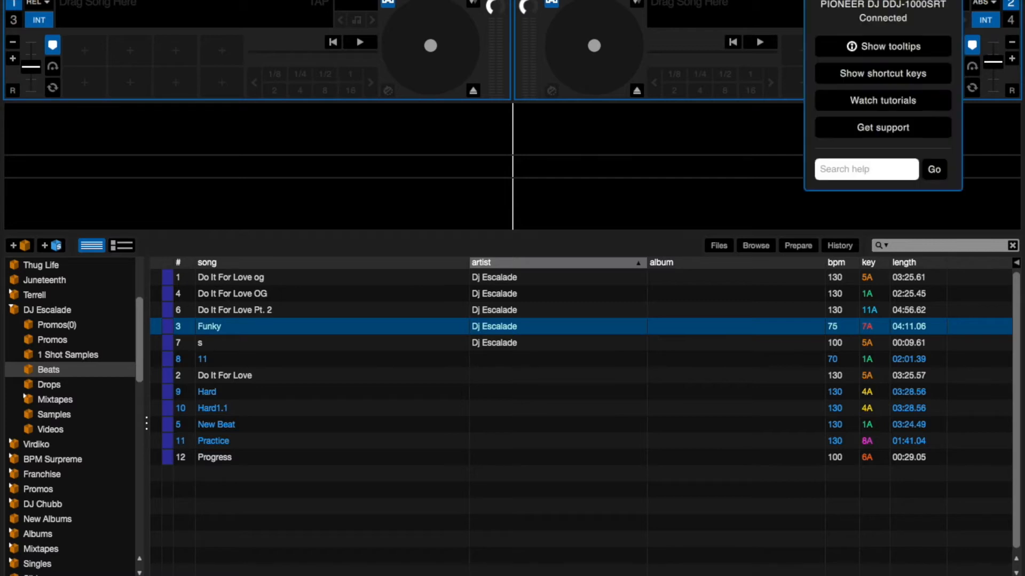
pyautogui.click(881, 46)
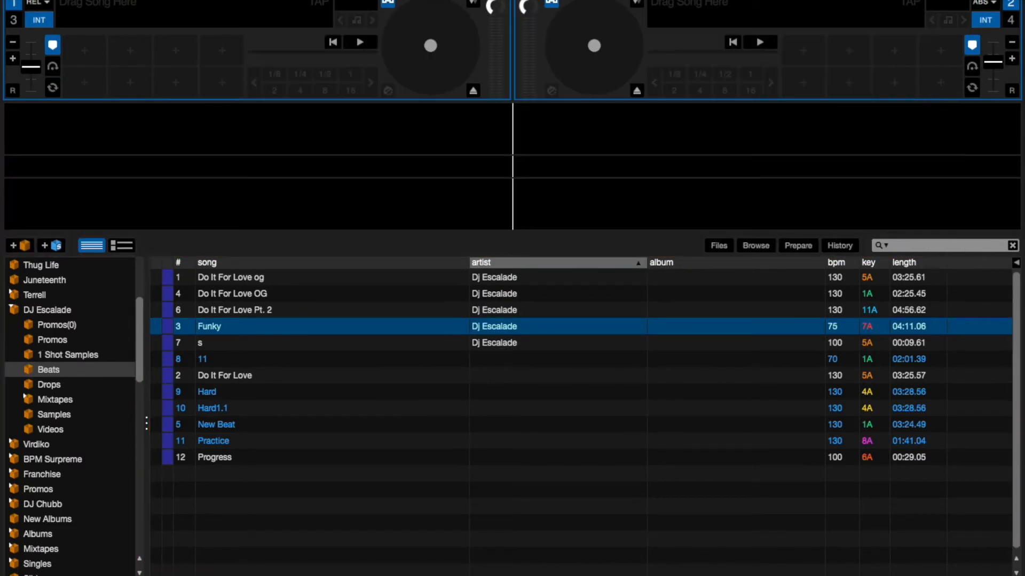
pyautogui.click(883, 1)
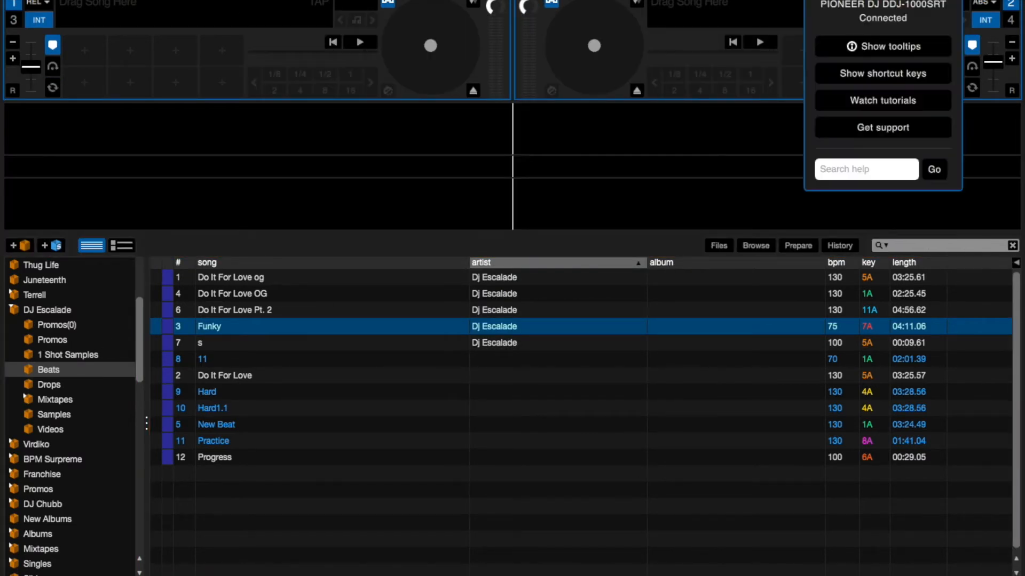
pyautogui.click(867, 76)
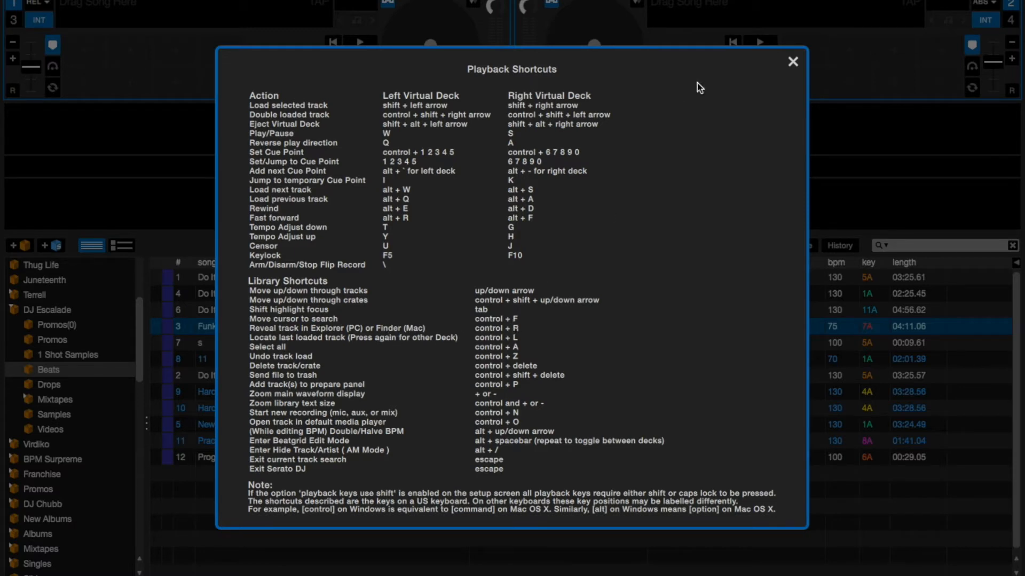
pyautogui.click(794, 65)
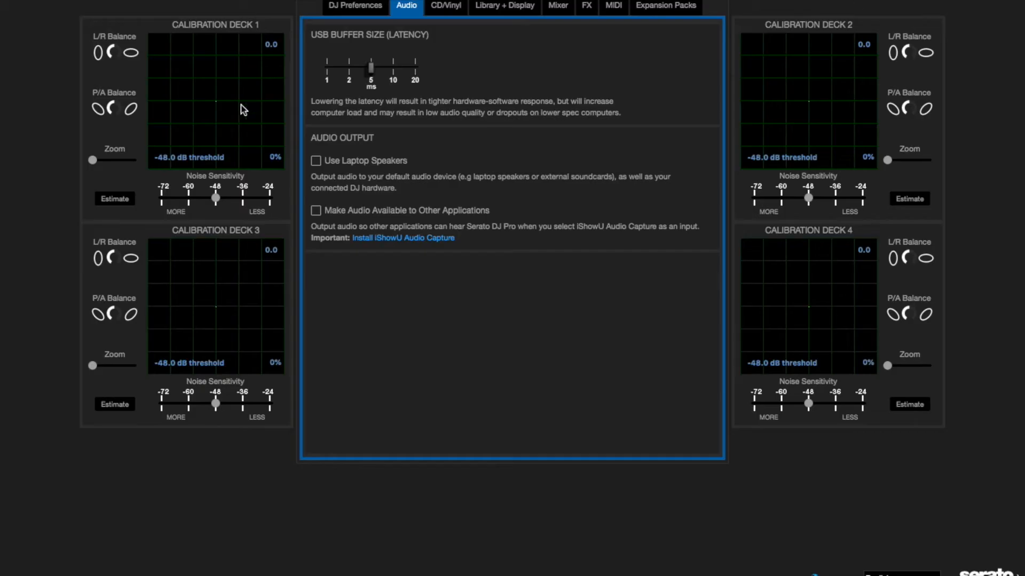
# - Check the help options again, and view the DJ Preferences settings including the available Auto Gain levels
pyautogui.click(884, 1)
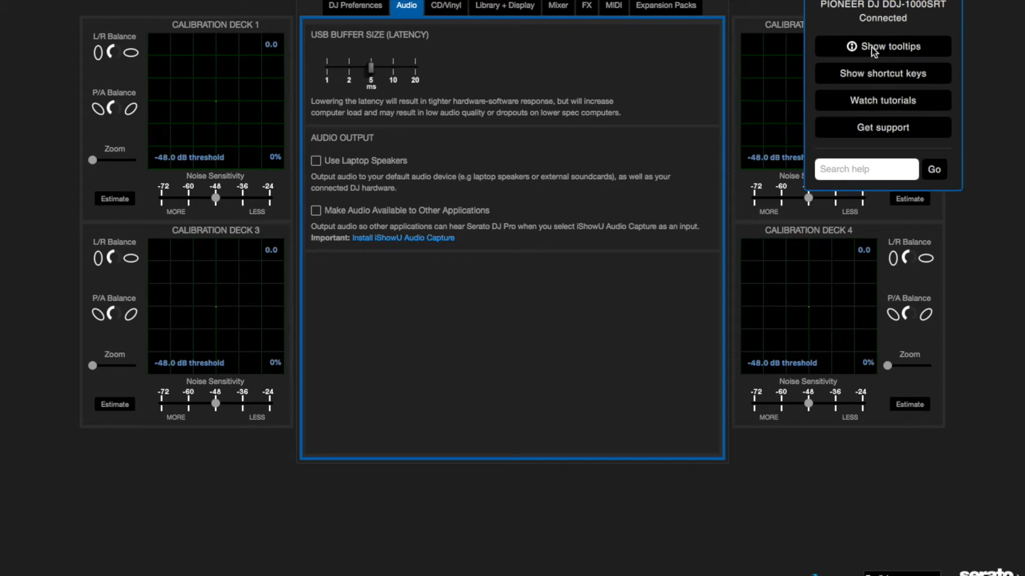
pyautogui.click(883, 1)
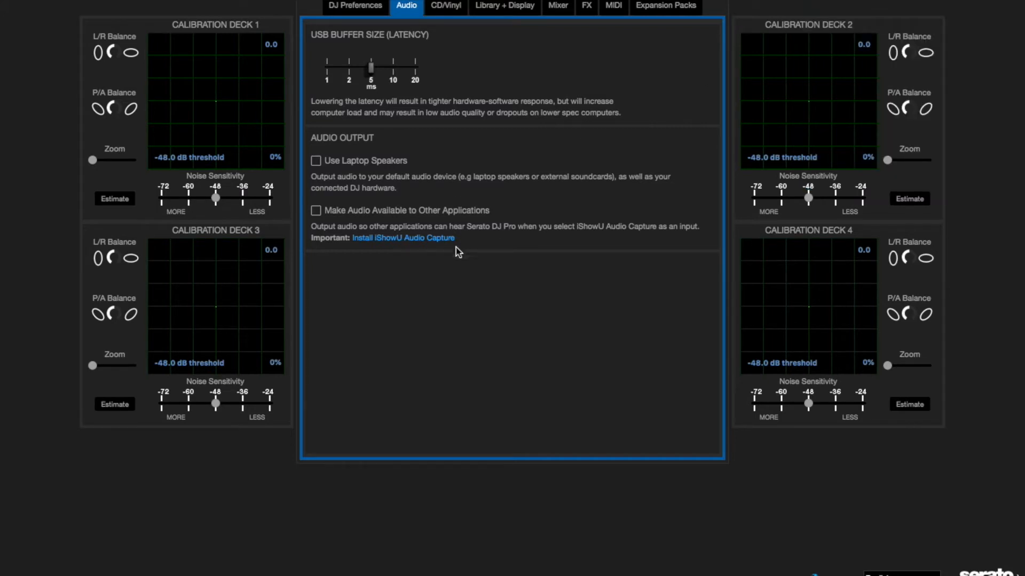
pyautogui.click(346, 7)
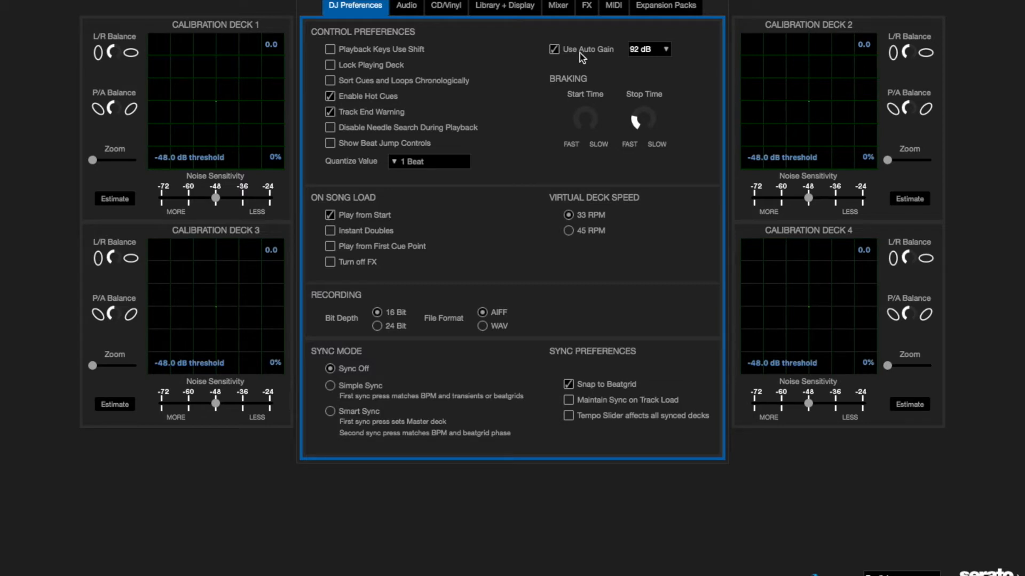
pyautogui.click(660, 52)
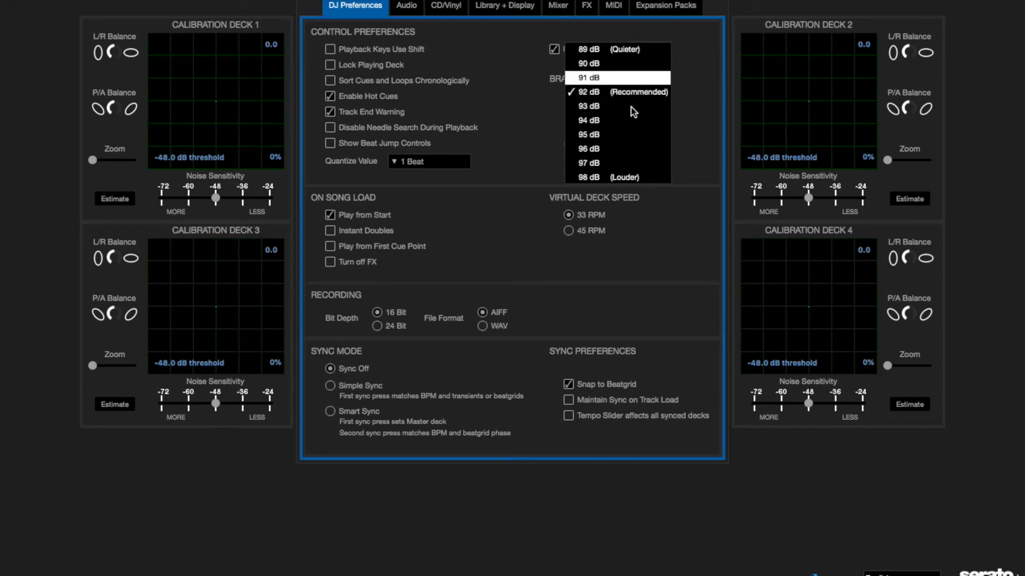
pyautogui.click(695, 115)
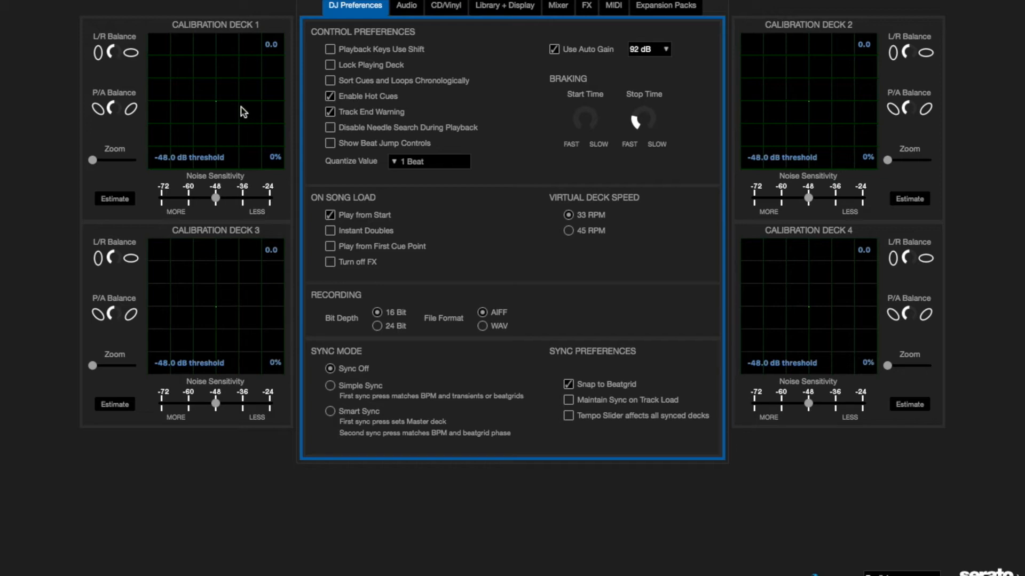
# - Look over the Audio and CD/Vinyl settings, and open the Library + Display settings
pyautogui.click(406, 10)
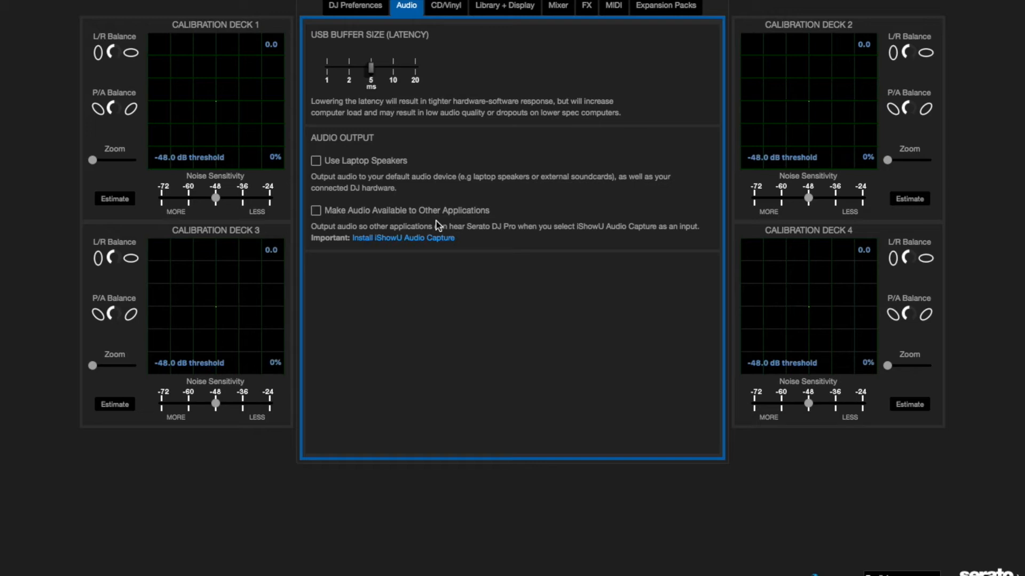
pyautogui.click(455, 9)
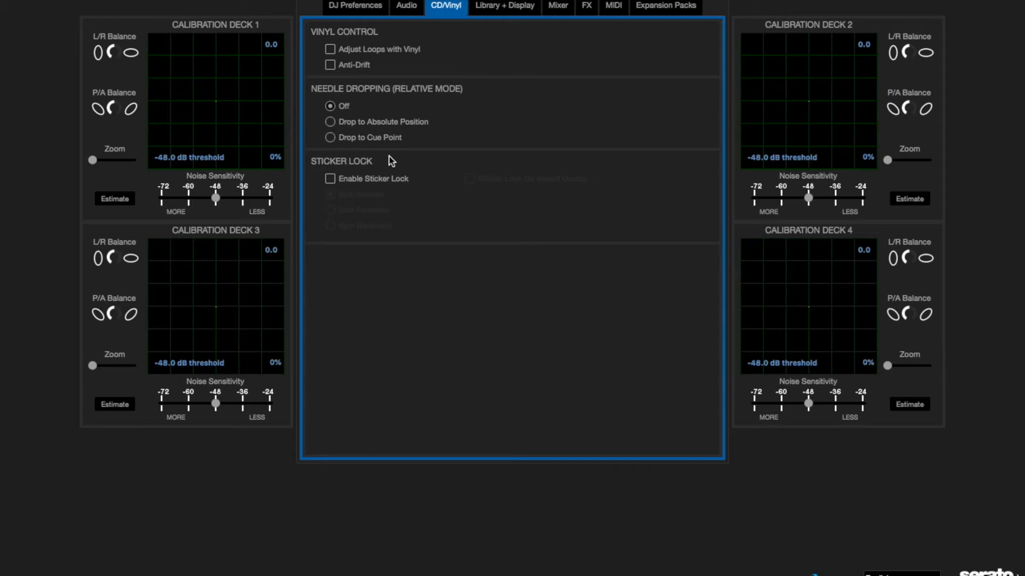
pyautogui.click(495, 15)
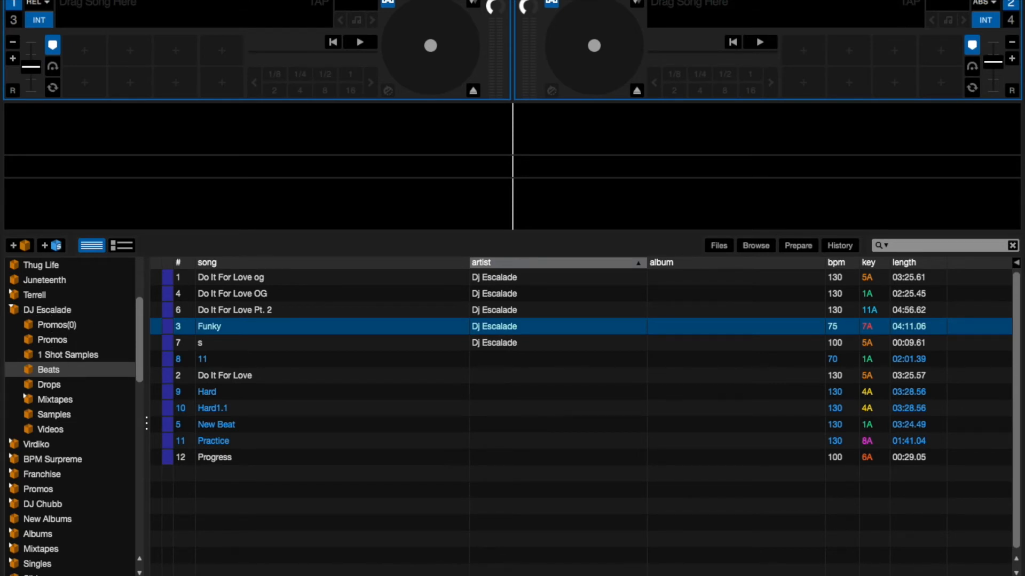
# - Look through the crate list in the library, ending back at its start
pyautogui.scroll(-3, 110, 342)
pyautogui.scroll(6, 111, 320)
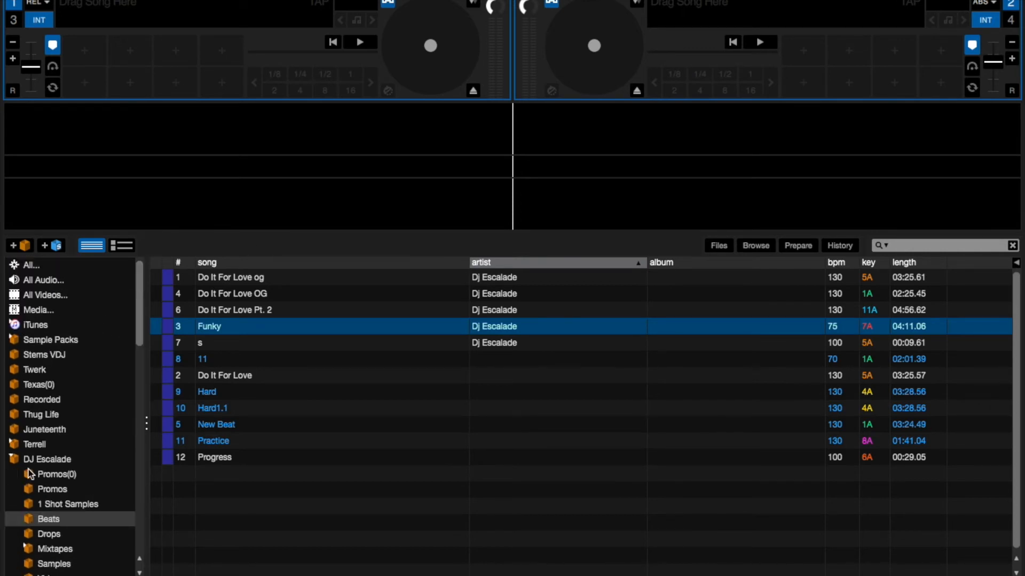
pyautogui.scroll(-6, 91, 441)
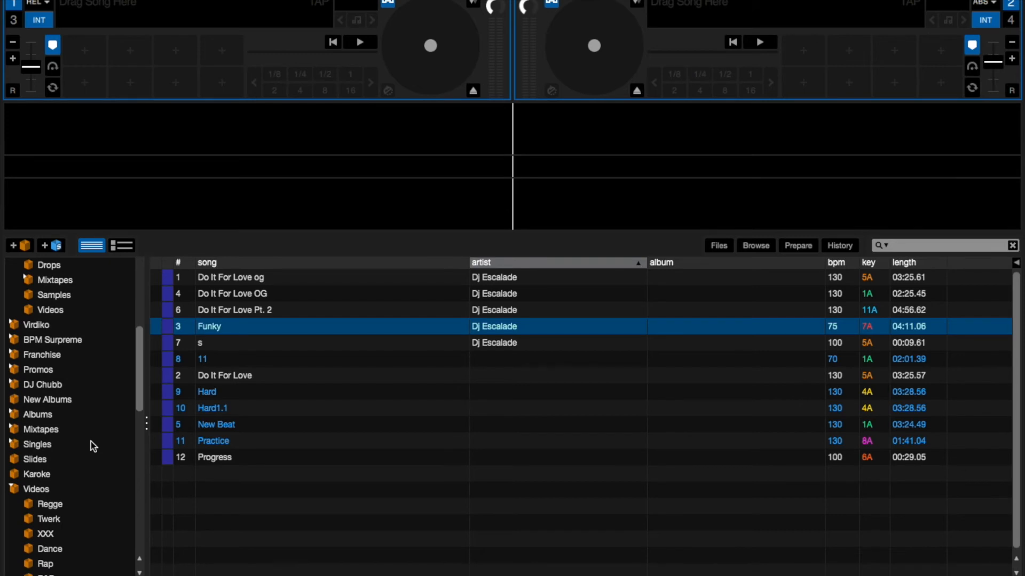
pyautogui.scroll(6, 91, 440)
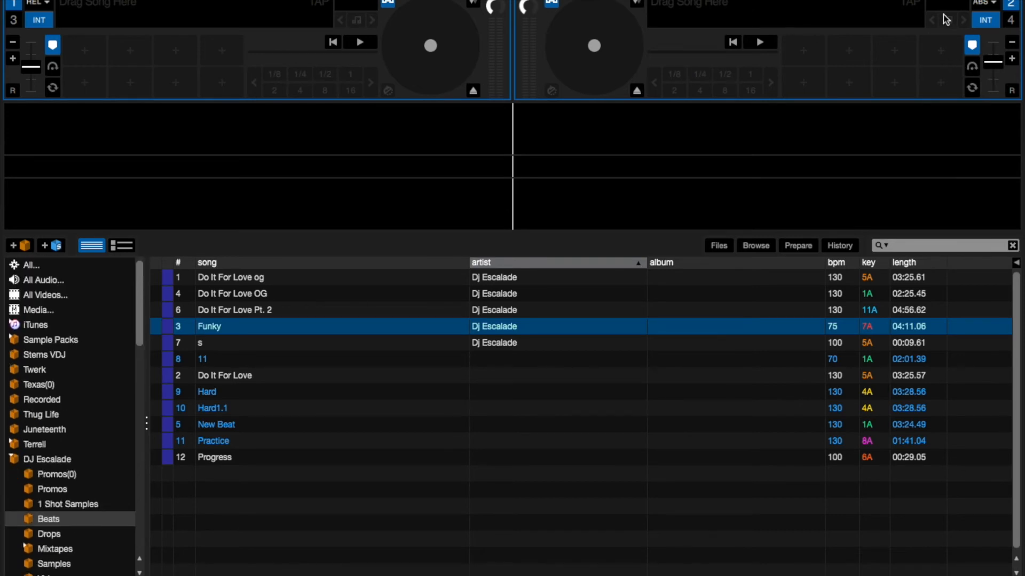
# - Turn off Show Tempo Matching Display and turn on Hide Track/Artist (AM Mode) in the Library + Display settings
pyautogui.click(1006, 1)
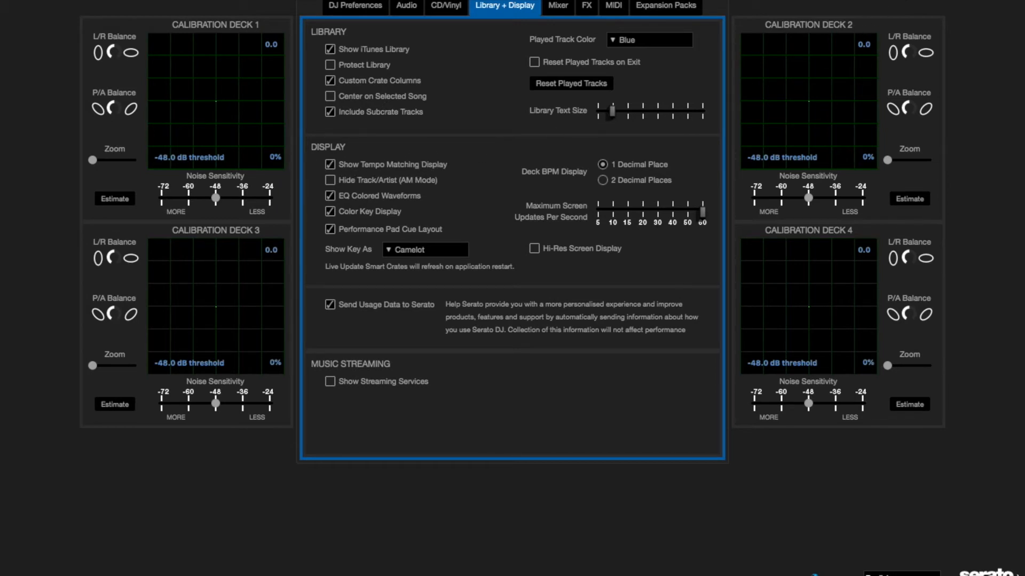
pyautogui.click(1006, 2)
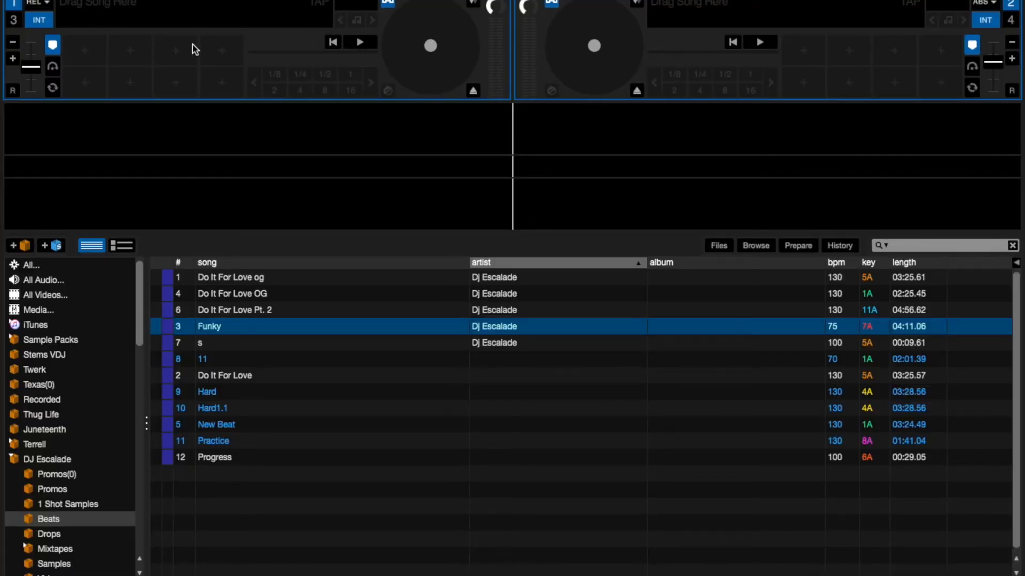
pyautogui.click(1006, 1)
pyautogui.click(371, 167)
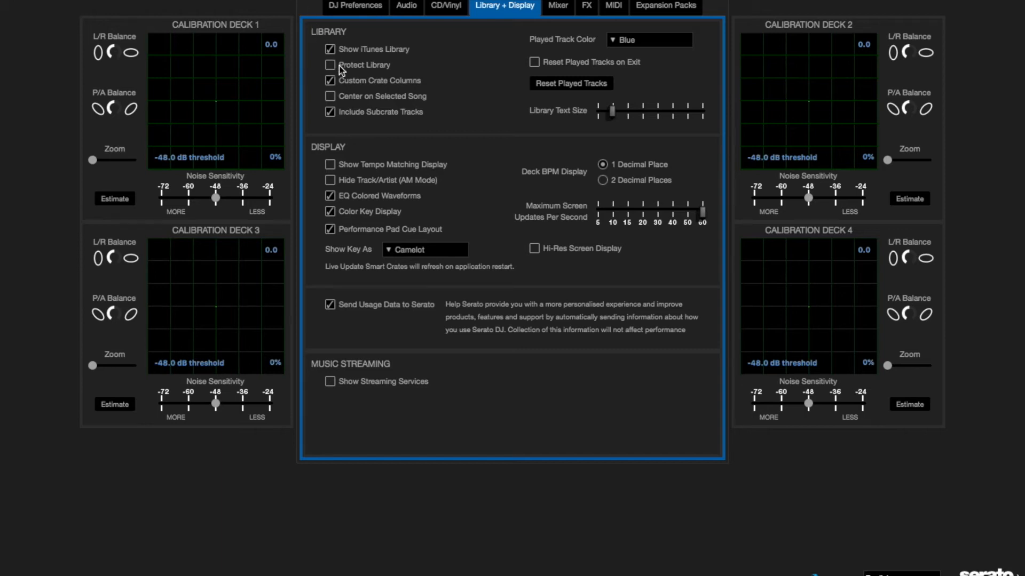
pyautogui.click(388, 179)
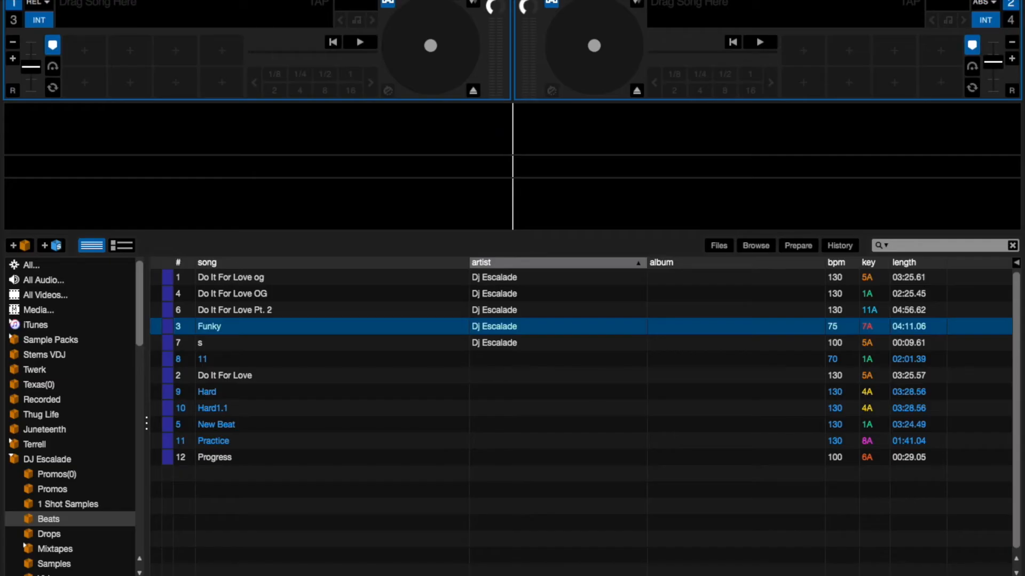
# - Load Funky onto deck 2 and try the Color Key Display option
pyautogui.doubleClick(252, 332)
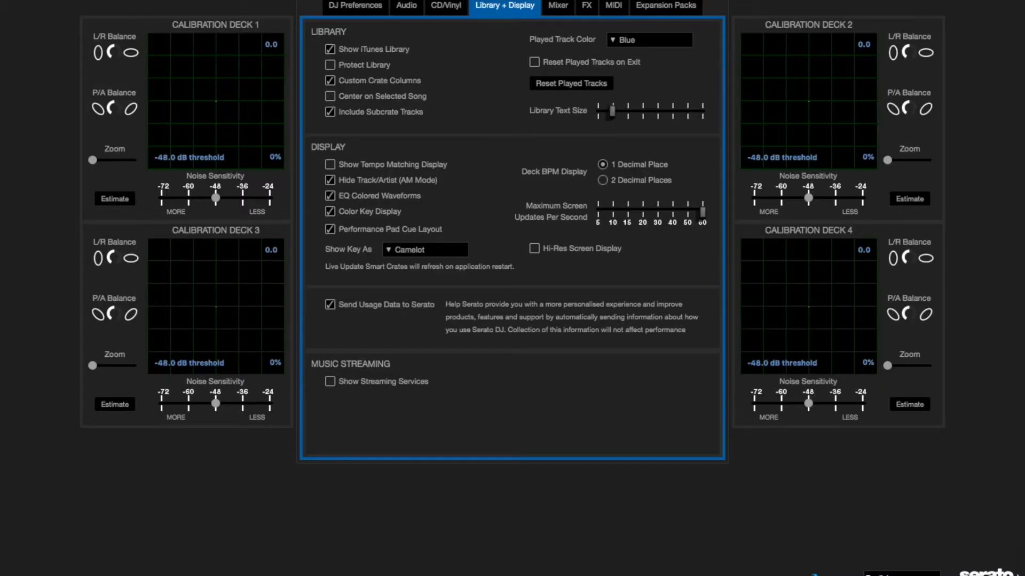
pyautogui.click(330, 212)
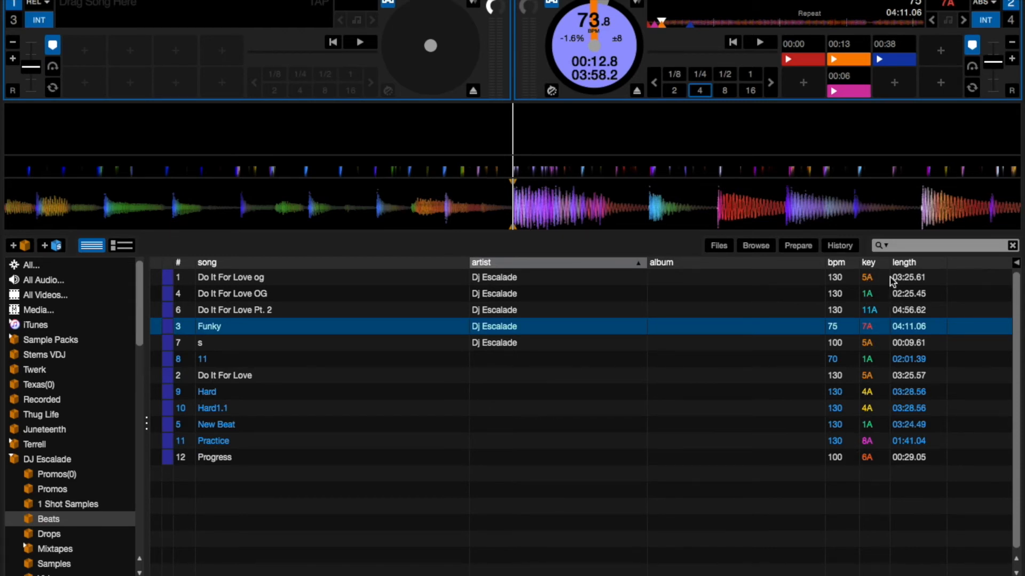
# - View the Show Key As notation choices in the Library + Display settings without changing the selection
pyautogui.click(920, 1)
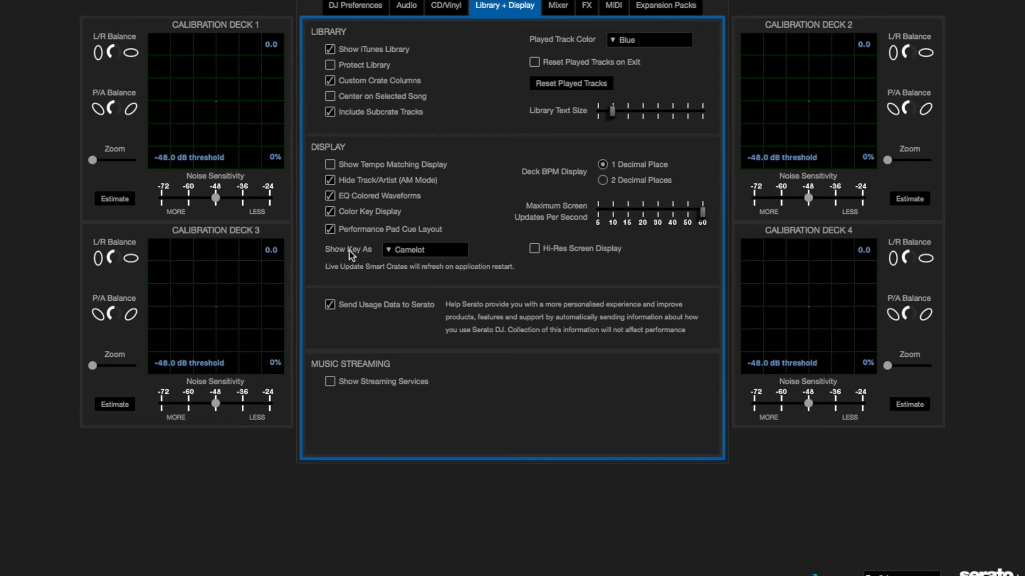
pyautogui.click(417, 259)
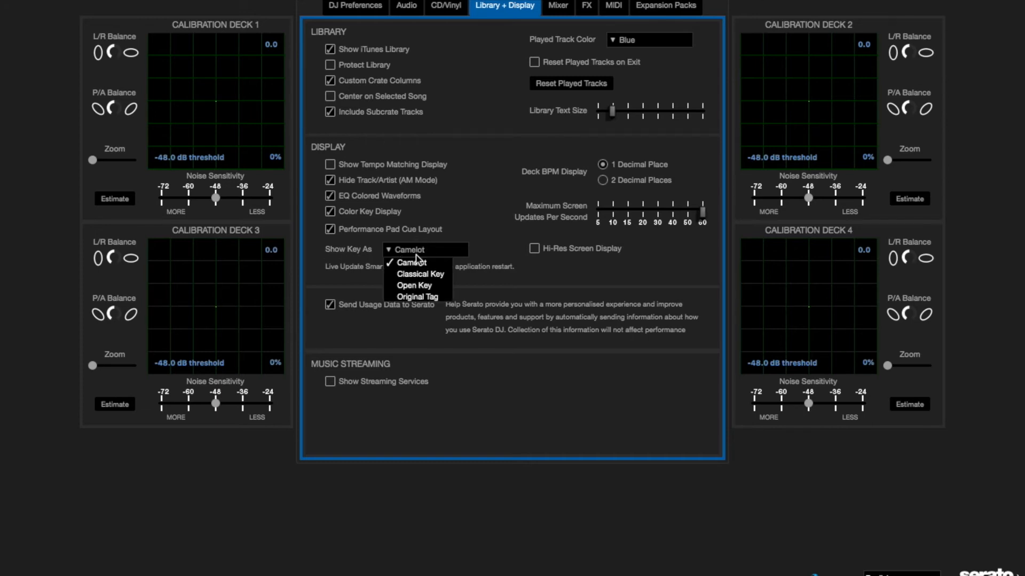
pyautogui.click(486, 255)
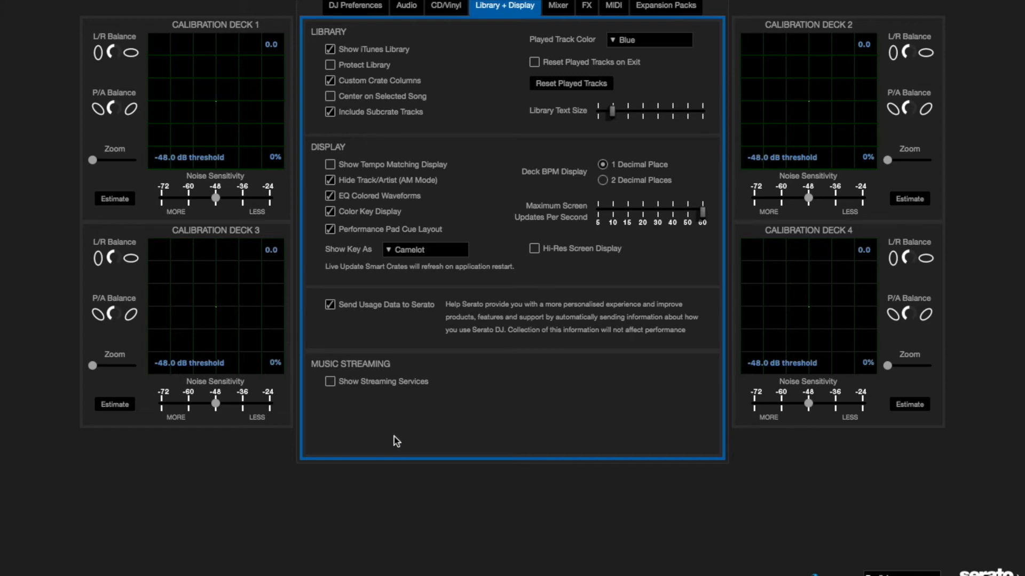
# - Show the music streaming services, hide them again, and open the Mixer settings
pyautogui.click(377, 381)
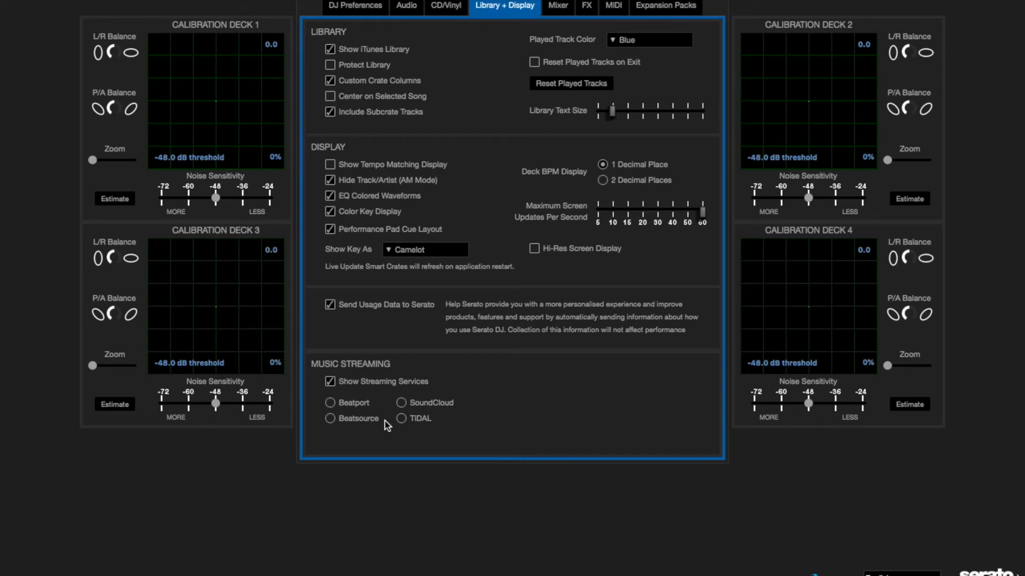
pyautogui.click(352, 383)
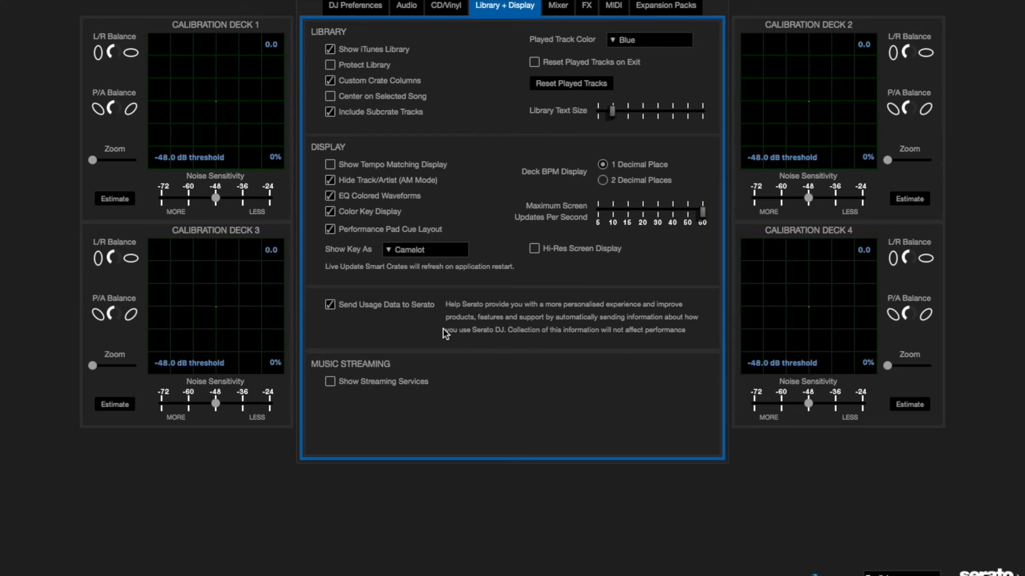
pyautogui.click(564, 10)
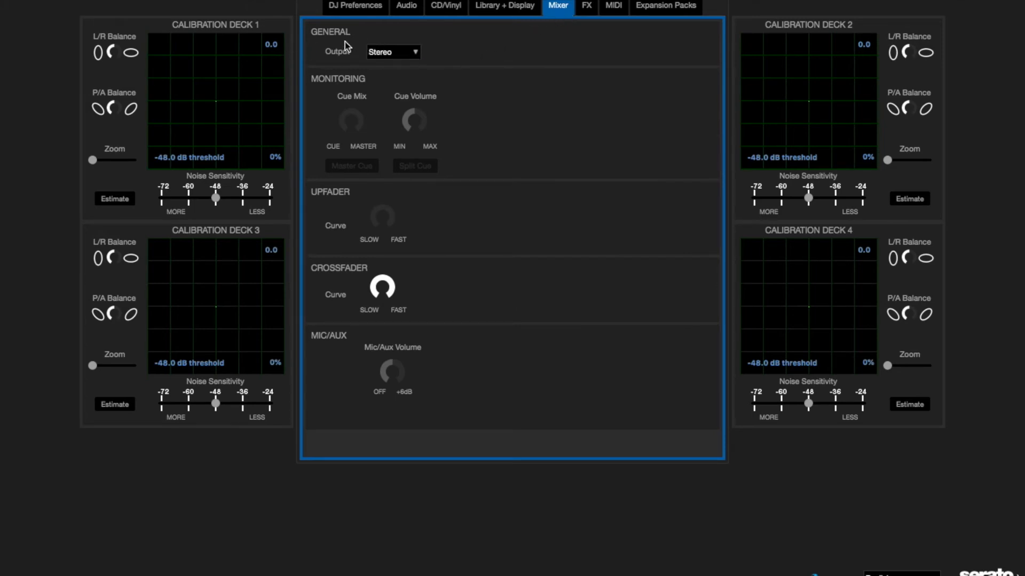
# - View the Mixer Output choices without changing the selection and try to adjust the Upfader curve
pyautogui.click(411, 58)
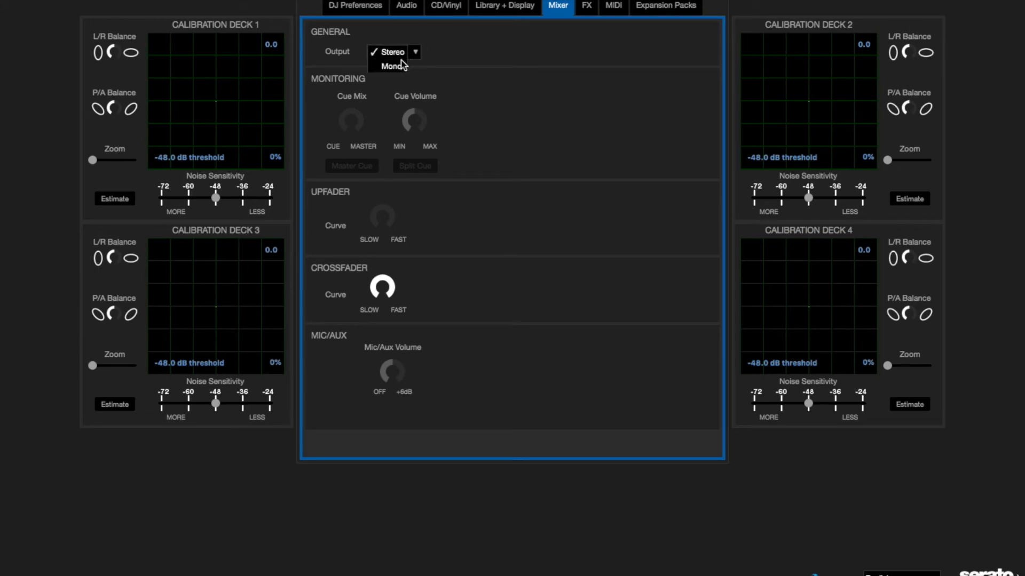
pyautogui.click(439, 58)
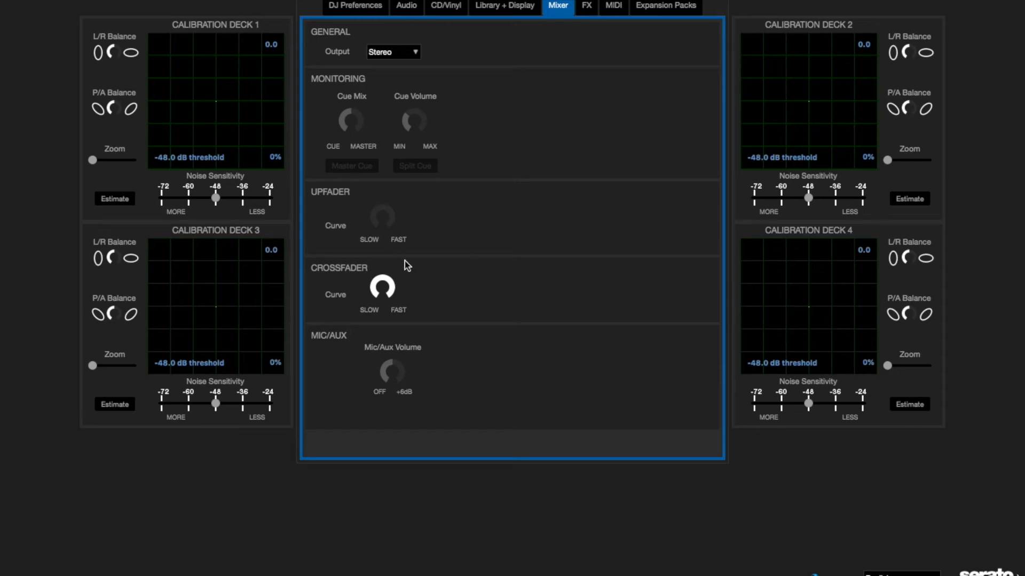
pyautogui.moveTo(373, 219); pyautogui.dragTo(407, 195)
pyautogui.click(389, 228)
pyautogui.moveTo(370, 229); pyautogui.dragTo(379, 206)
# - Open the FX settings and browse the list of available effects
pyautogui.click(583, 9)
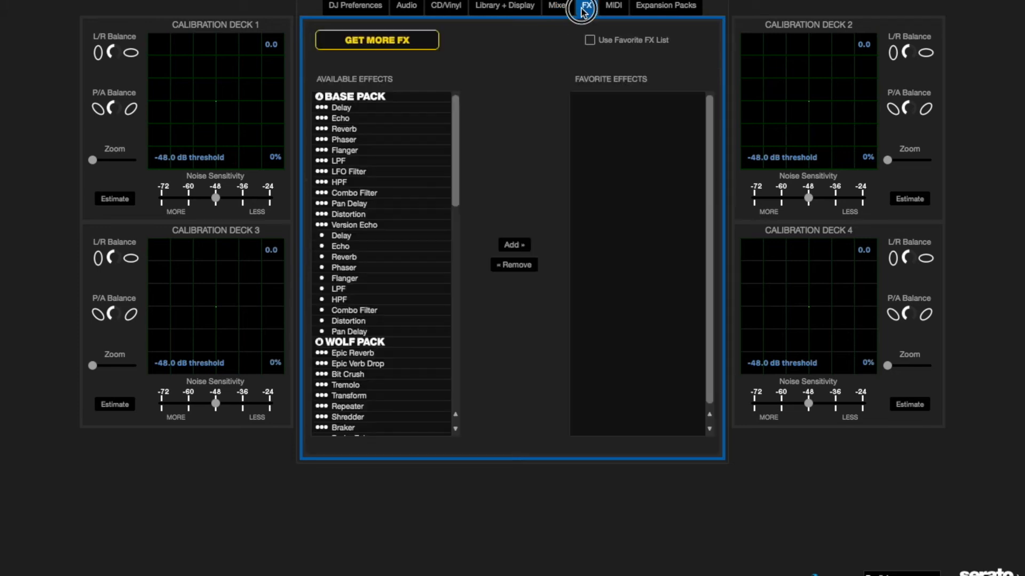
pyautogui.scroll(-10, 450, 110)
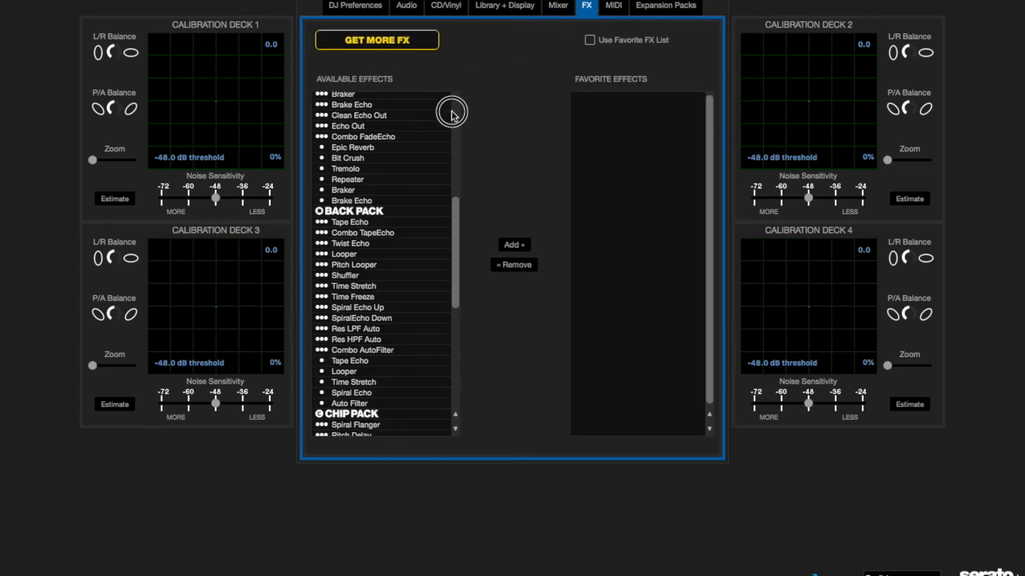
pyautogui.moveTo(457, 208); pyautogui.dragTo(475, 94)
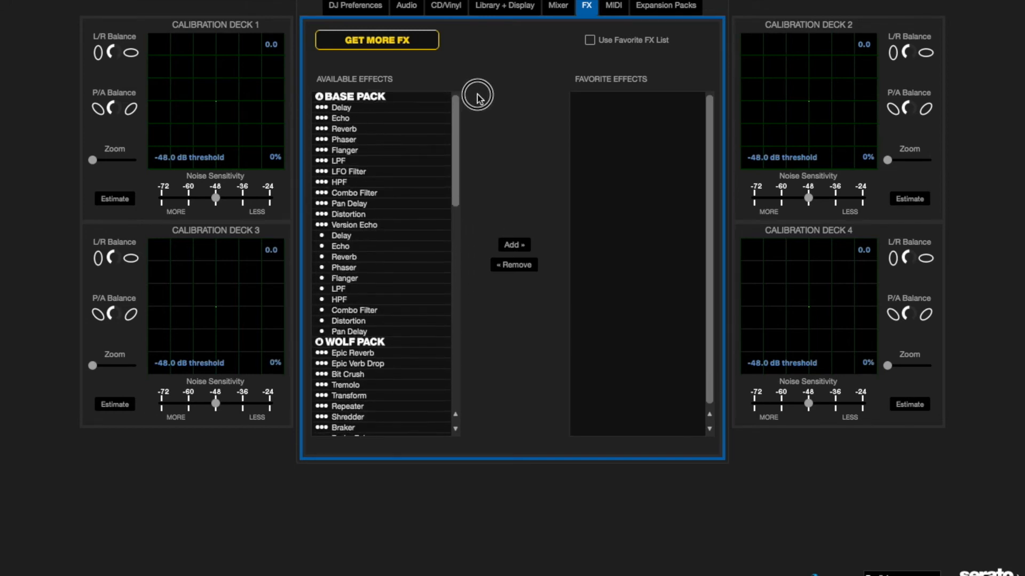
# - Add the Base Pack Delay effect to the Favorite Effects list and remove it again
pyautogui.click(337, 110)
pyautogui.moveTo(339, 110); pyautogui.dragTo(641, 120)
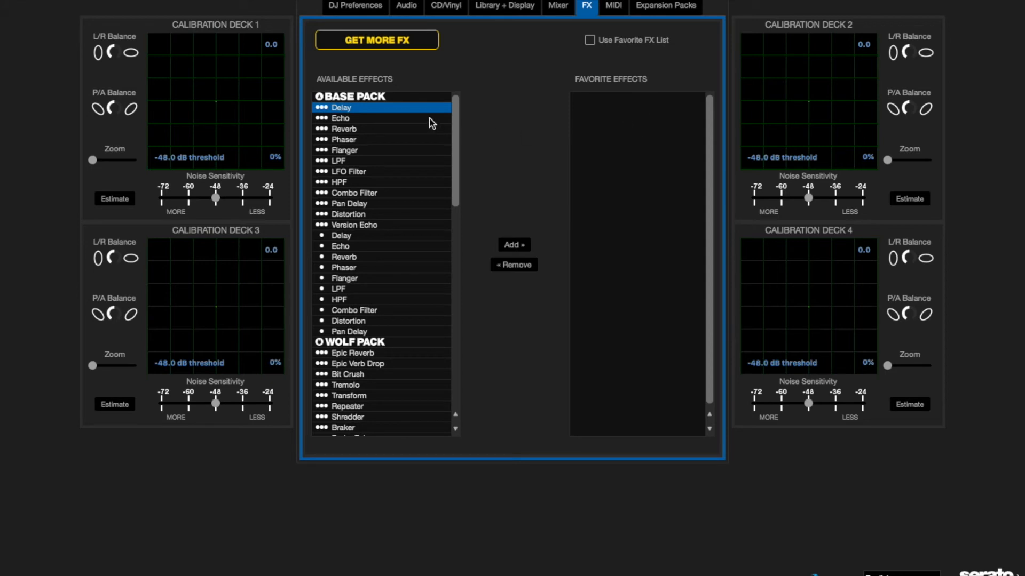
pyautogui.click(514, 246)
pyautogui.click(334, 118)
pyautogui.click(515, 246)
pyautogui.click(614, 108)
pyautogui.click(516, 266)
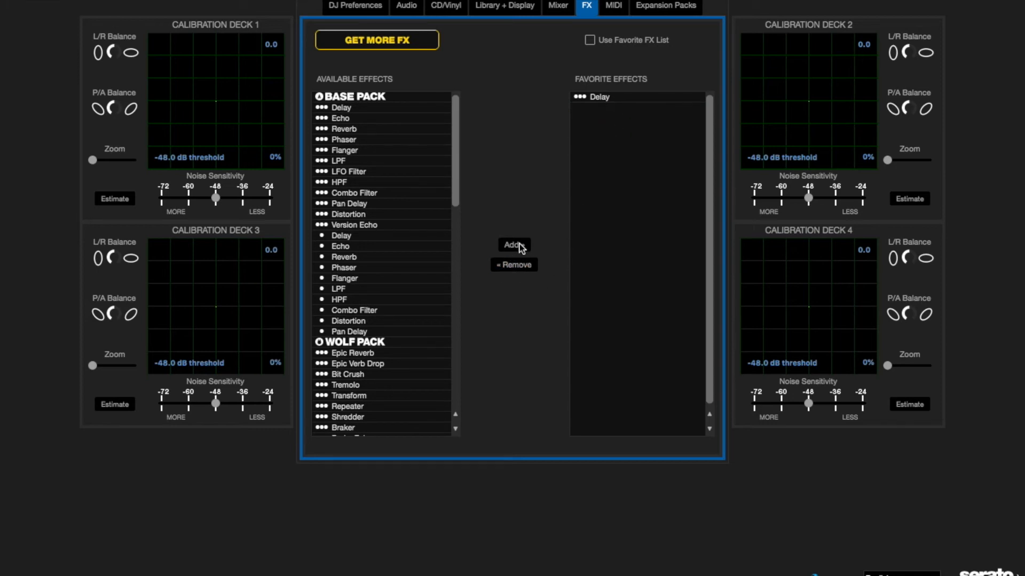
pyautogui.click(609, 107)
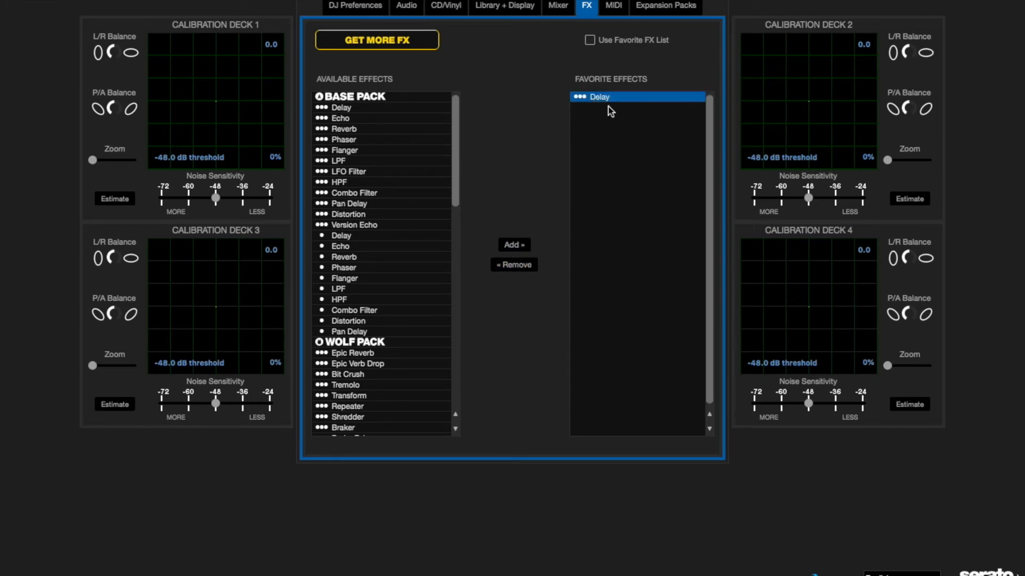
pyautogui.click(522, 266)
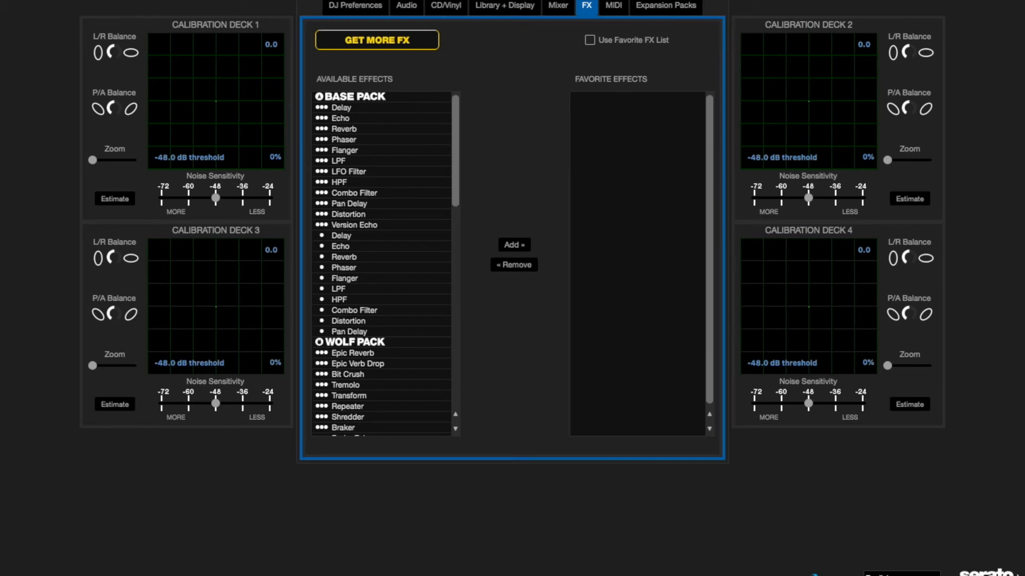
# - Open the MIDI settings and select the 1000srt1 preset
pyautogui.click(613, 5)
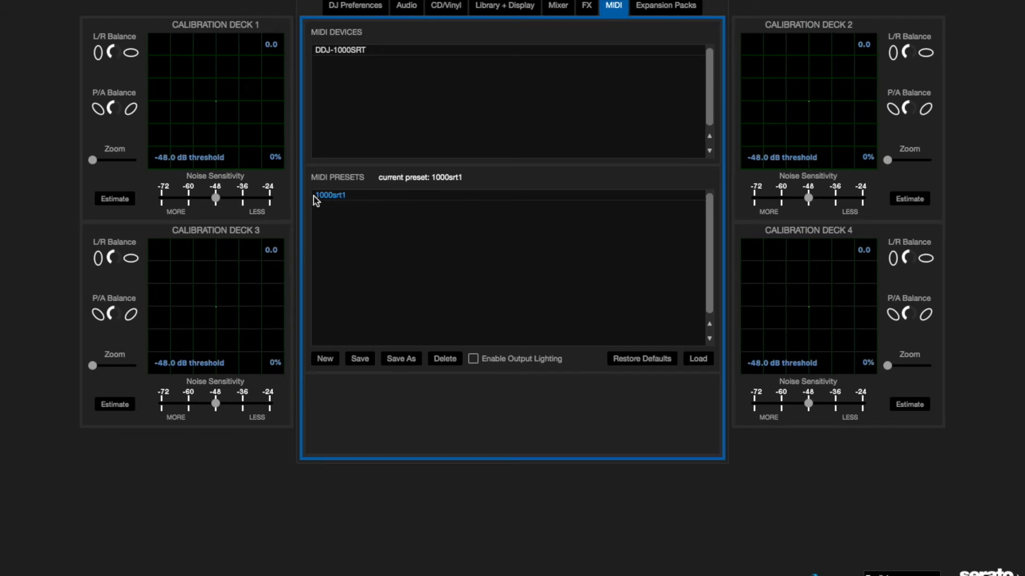
pyautogui.click(508, 197)
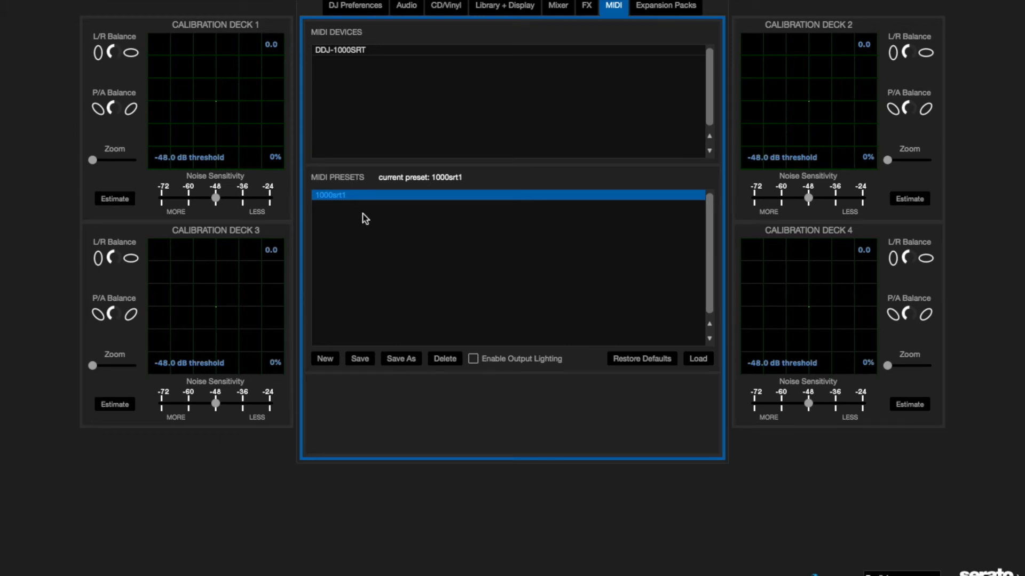
# - Open the Expansion Packs settings and look through the Effects, Info and Output options of Serato Video
pyautogui.click(690, 9)
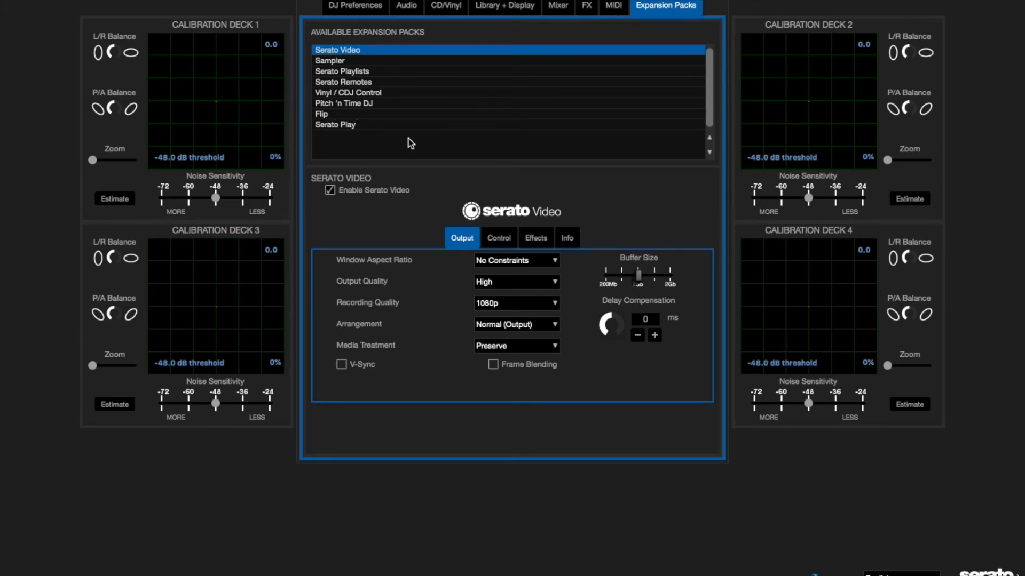
pyautogui.click(535, 236)
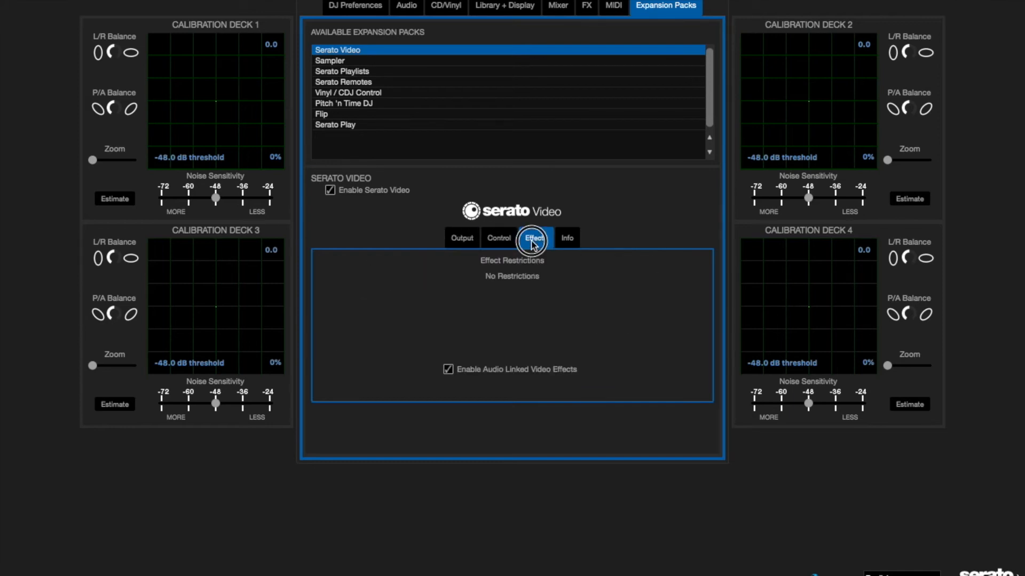
pyautogui.click(567, 238)
pyautogui.click(462, 239)
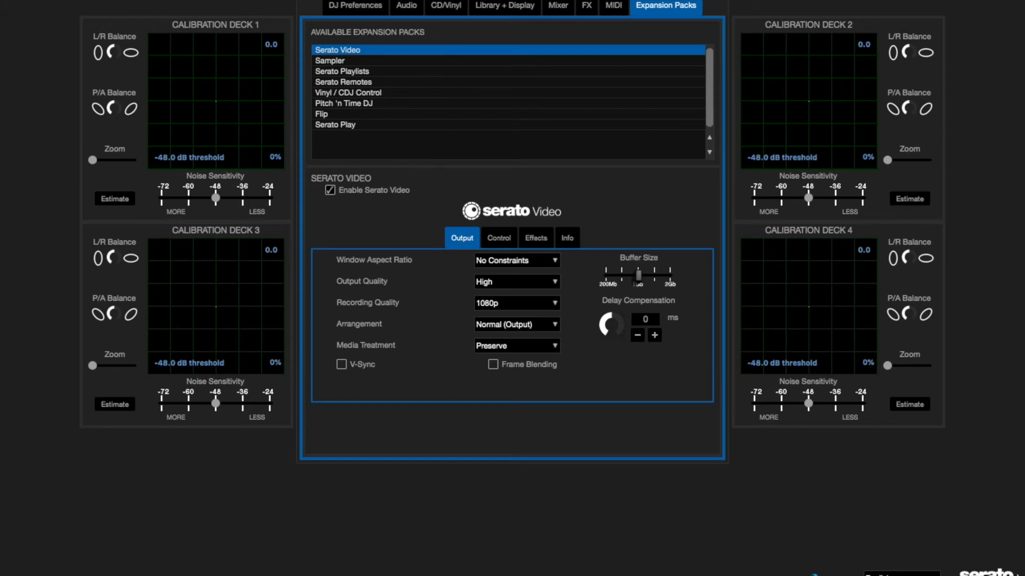
# - View the options of the remaining expansion packs one by one, from Sampler and Serato Playlists through Flip and Serato Play
pyautogui.click(366, 65)
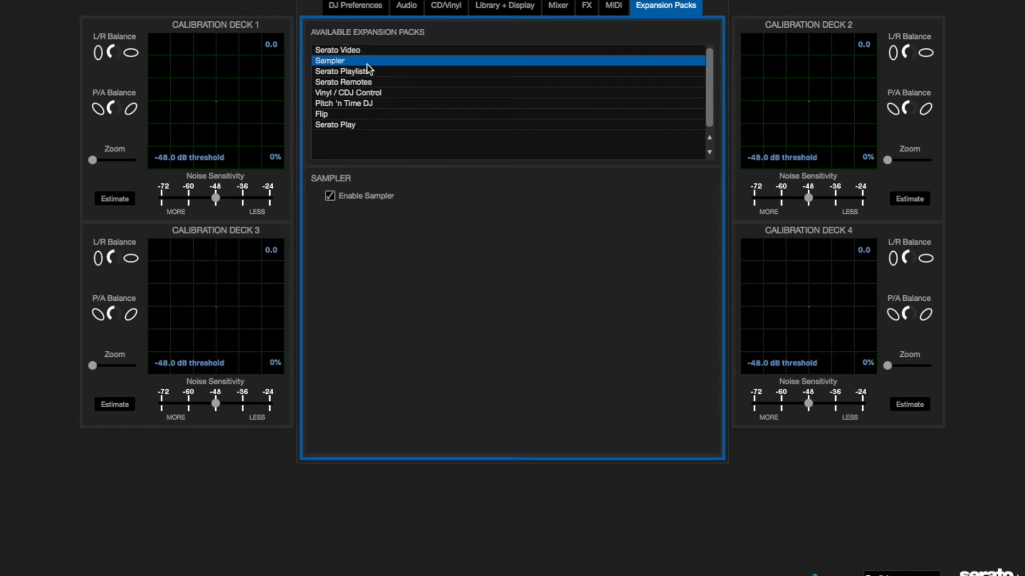
pyautogui.click(344, 74)
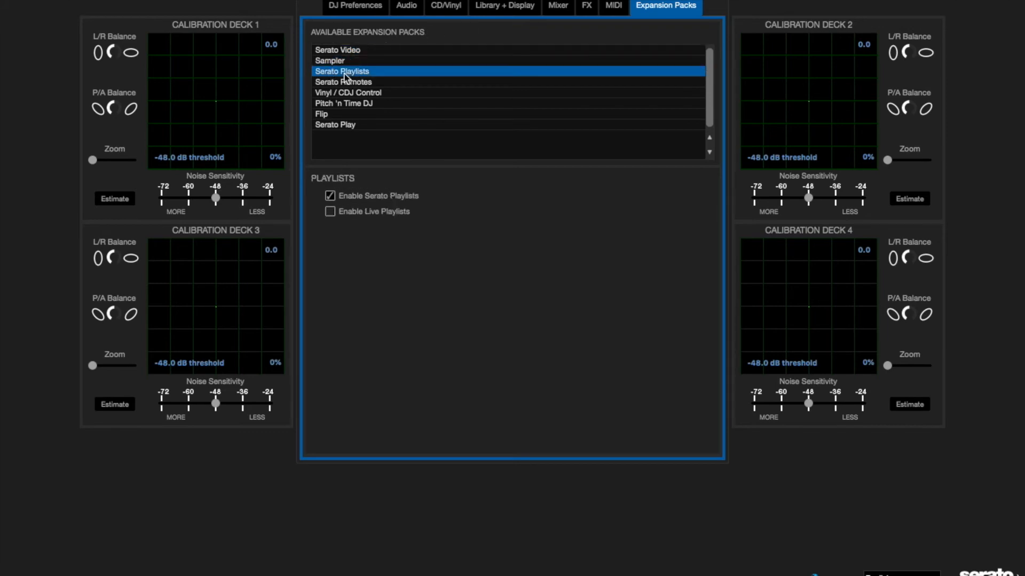
pyautogui.click(326, 83)
pyautogui.click(329, 93)
pyautogui.click(330, 104)
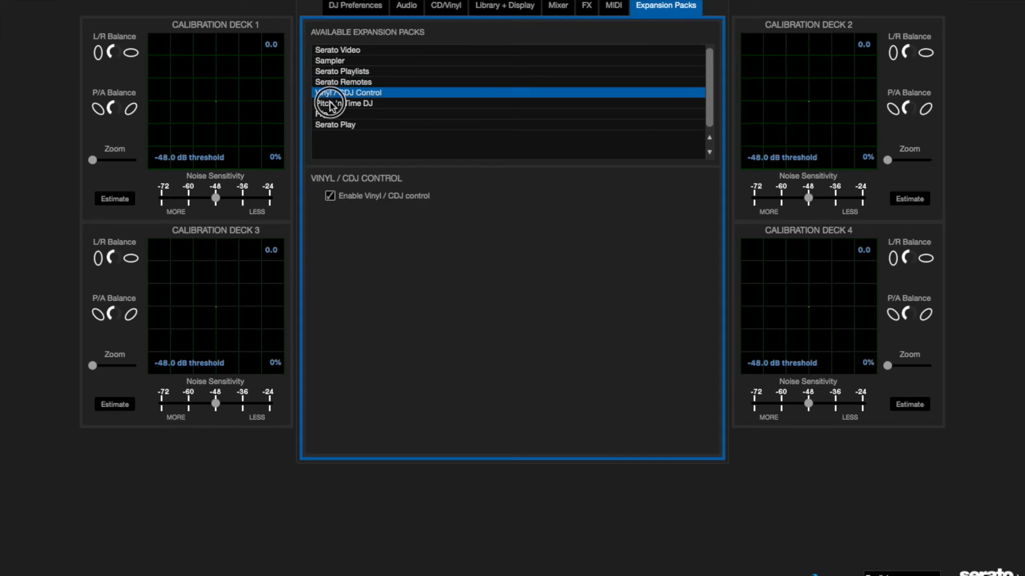
pyautogui.click(336, 94)
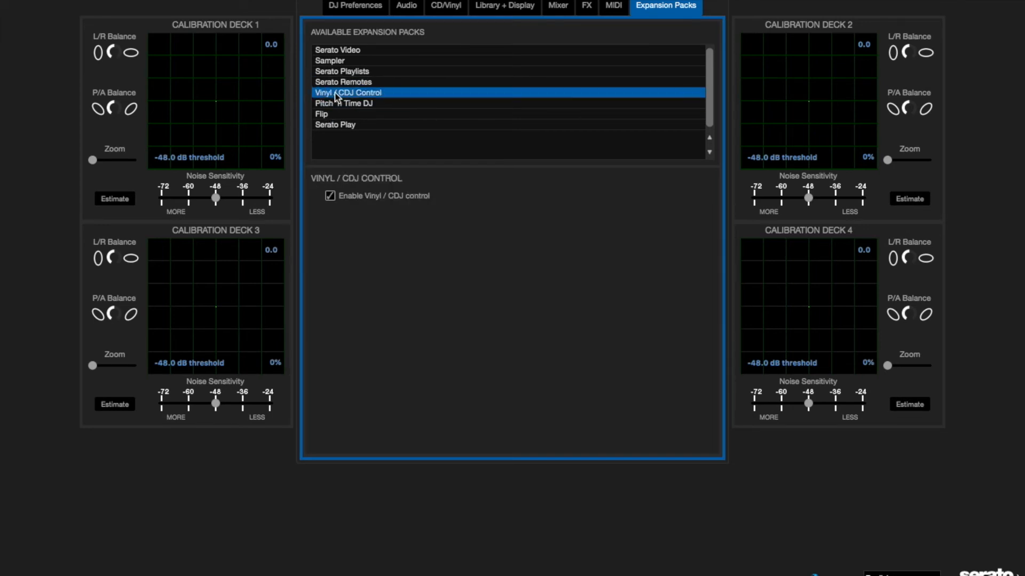
pyautogui.click(333, 114)
pyautogui.click(333, 104)
pyautogui.click(328, 115)
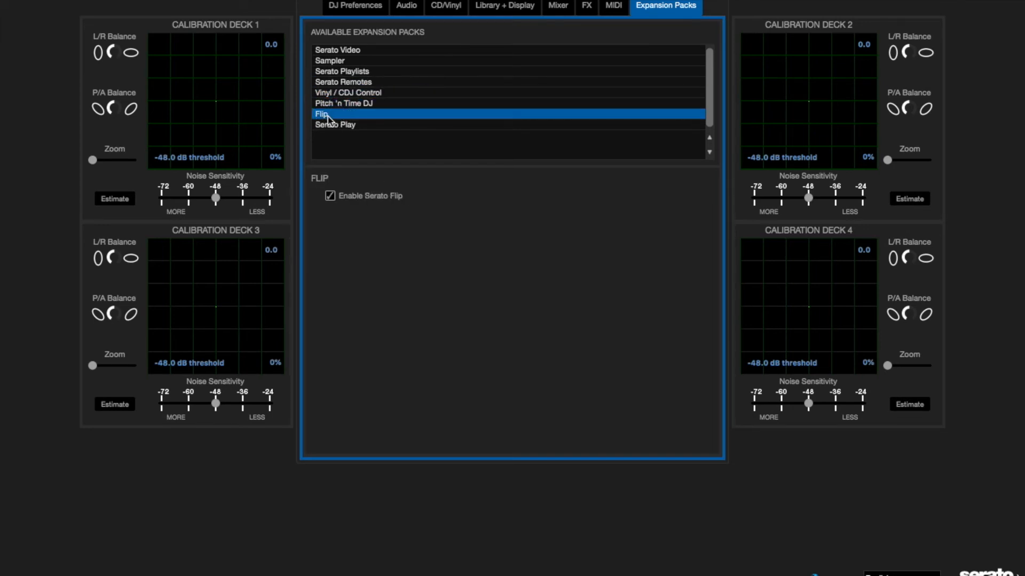
pyautogui.click(332, 125)
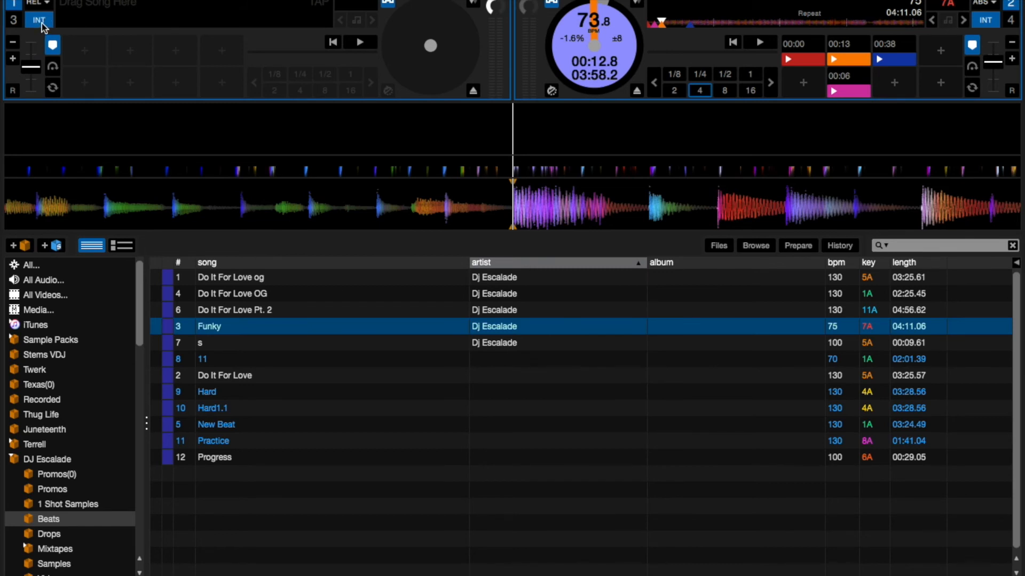
# - Check deck 1's playback mode choices, and cycle its performance view through Flip and loops back to cue points
pyautogui.click(46, 5)
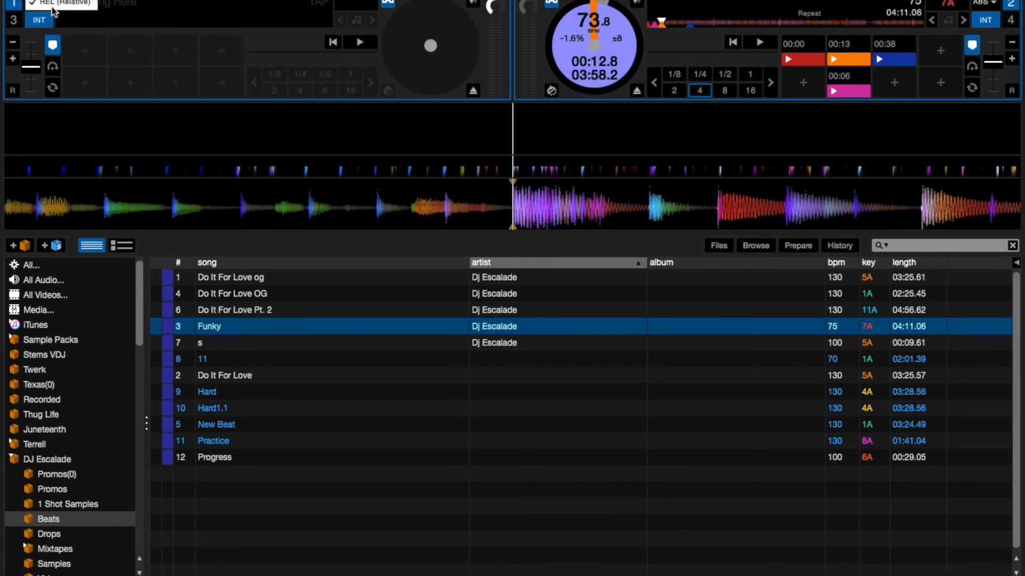
pyautogui.click(138, 66)
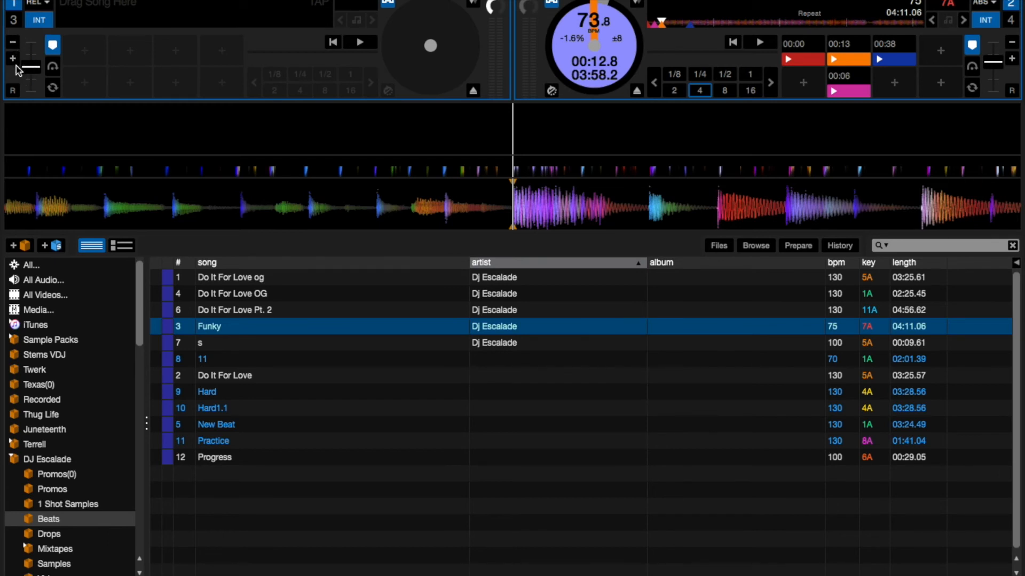
pyautogui.click(52, 67)
pyautogui.click(53, 90)
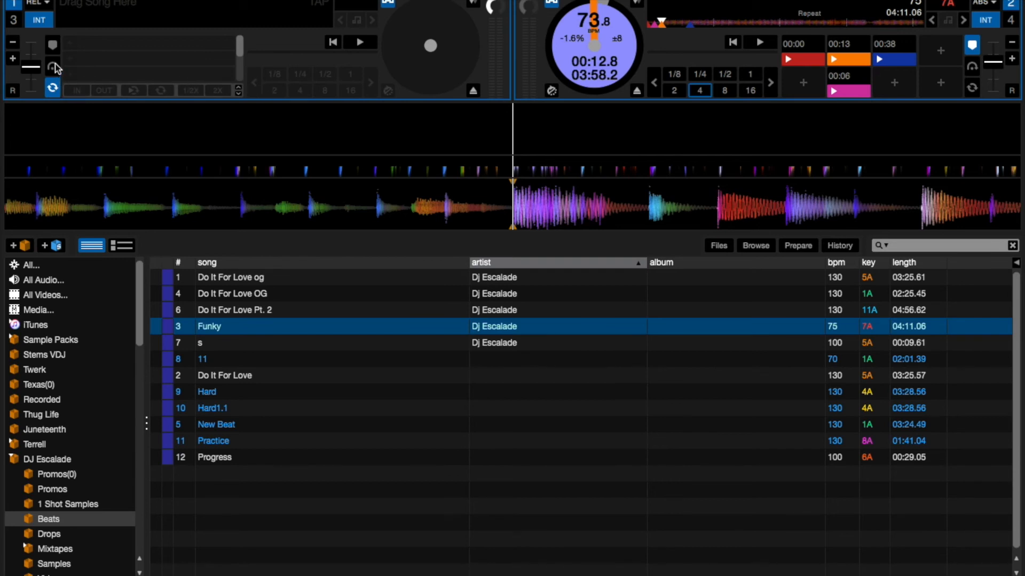
pyautogui.click(52, 45)
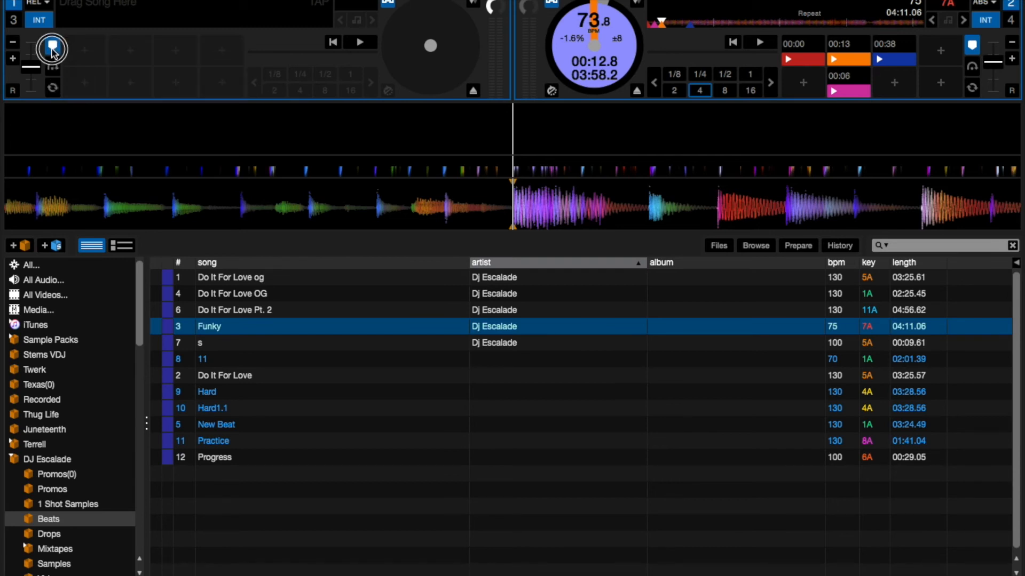
# - Skip to a different track on deck 1 and try starting and pausing its playback
pyautogui.click(333, 43)
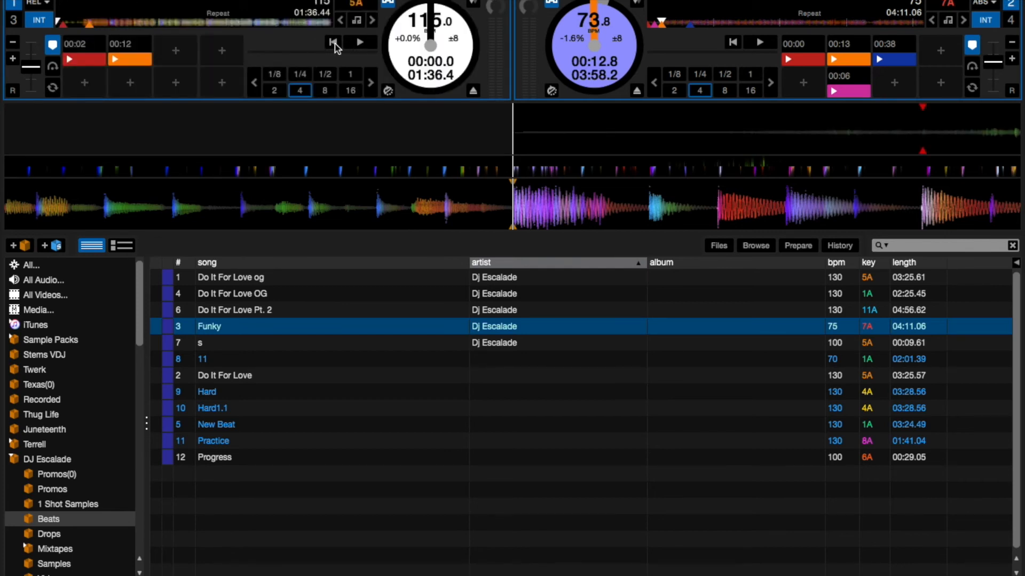
pyautogui.click(333, 44)
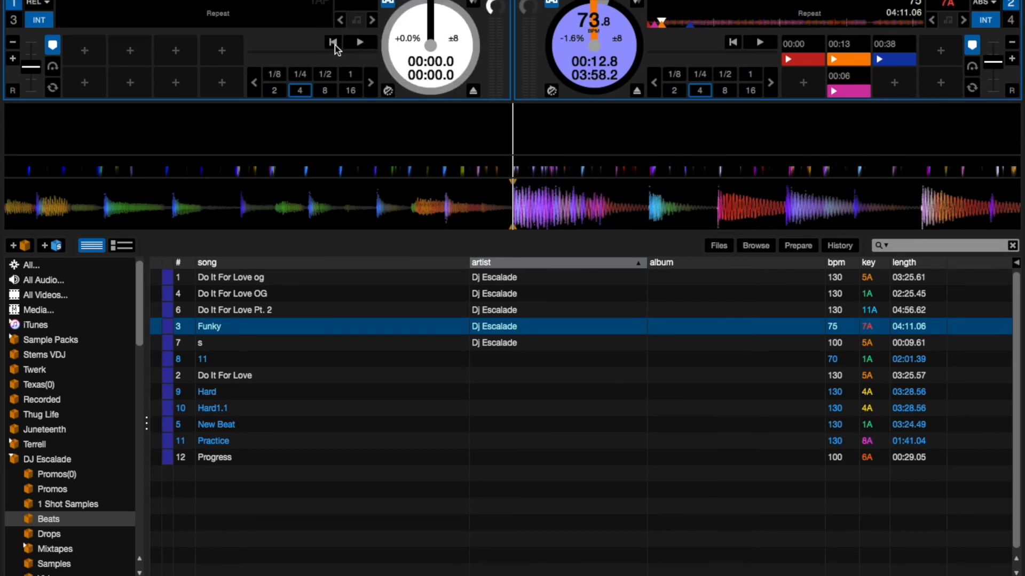
pyautogui.click(355, 47)
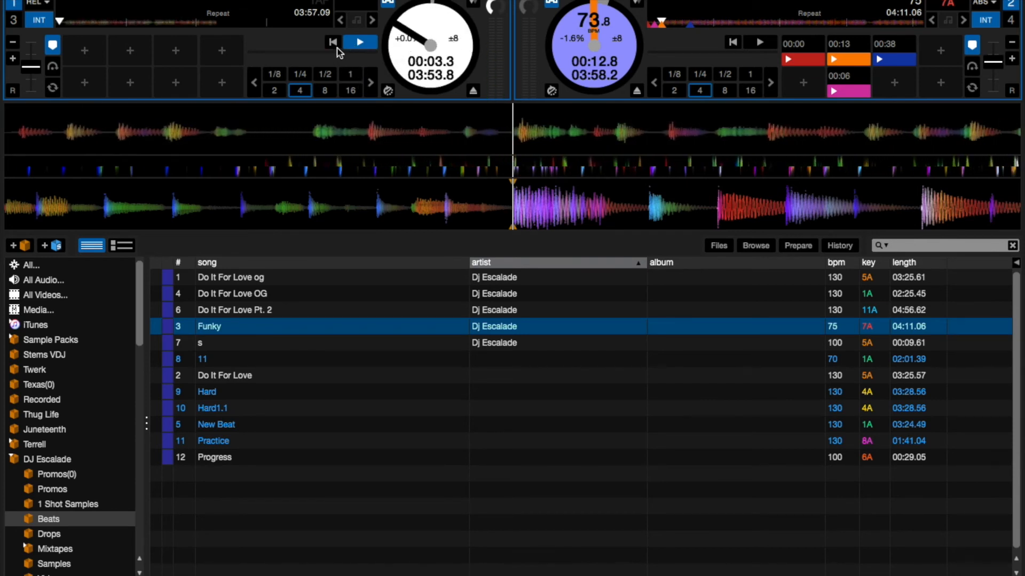
pyautogui.click(347, 47)
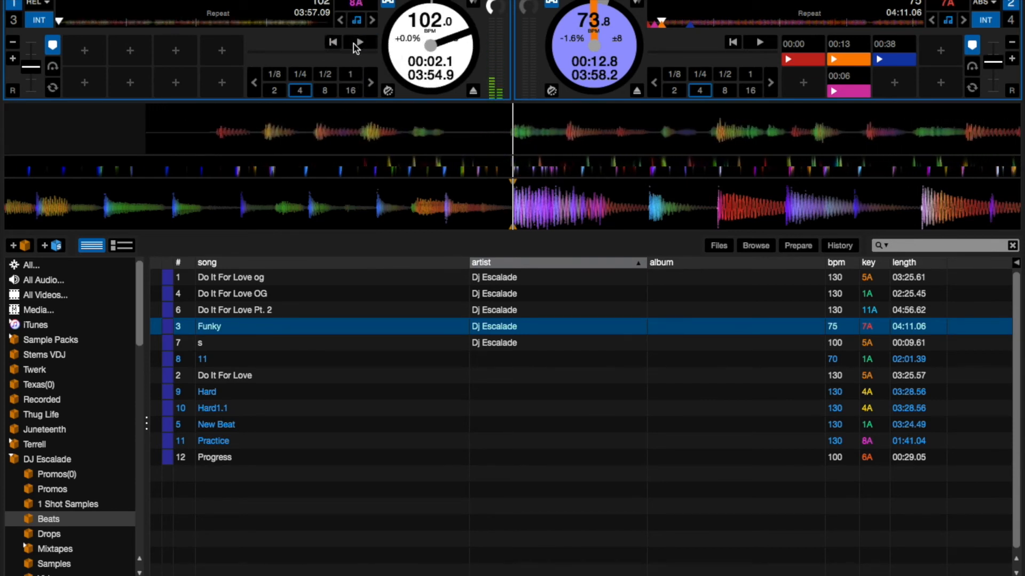
pyautogui.click(353, 43)
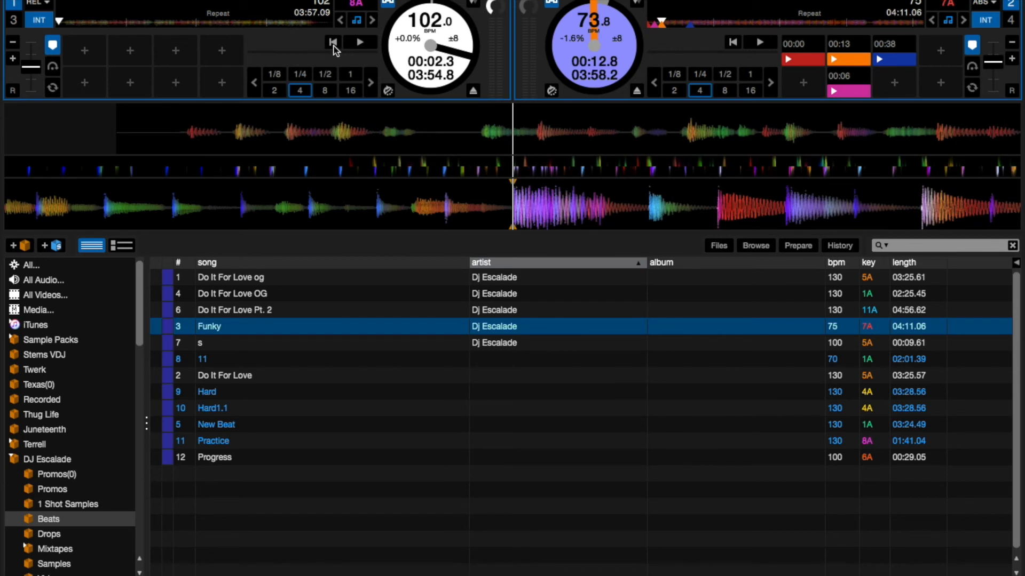
# - Shift deck 1's autoloop lengths up to the 32-beat range and back, and eject the track
pyautogui.click(369, 83)
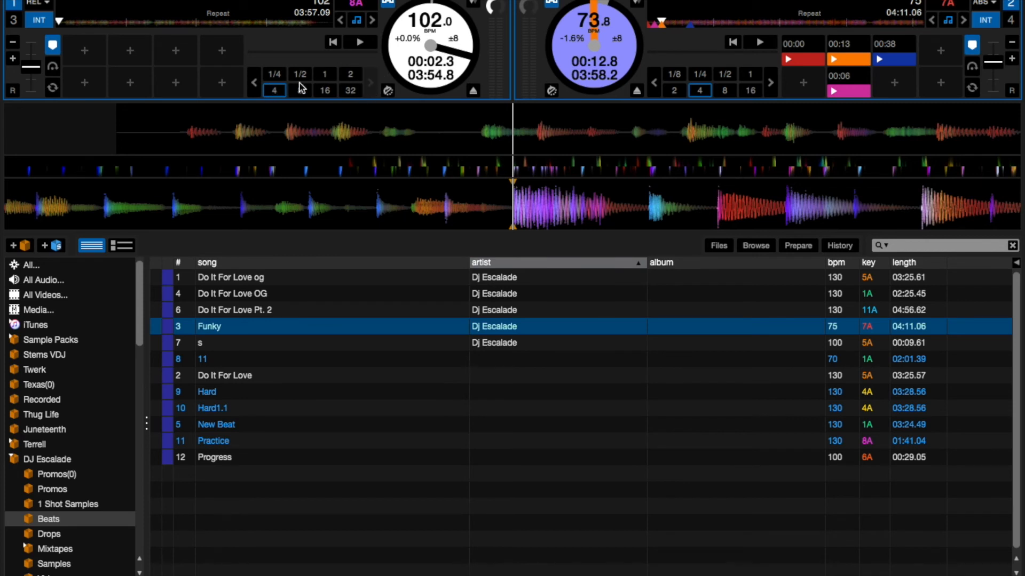
pyautogui.click(255, 83)
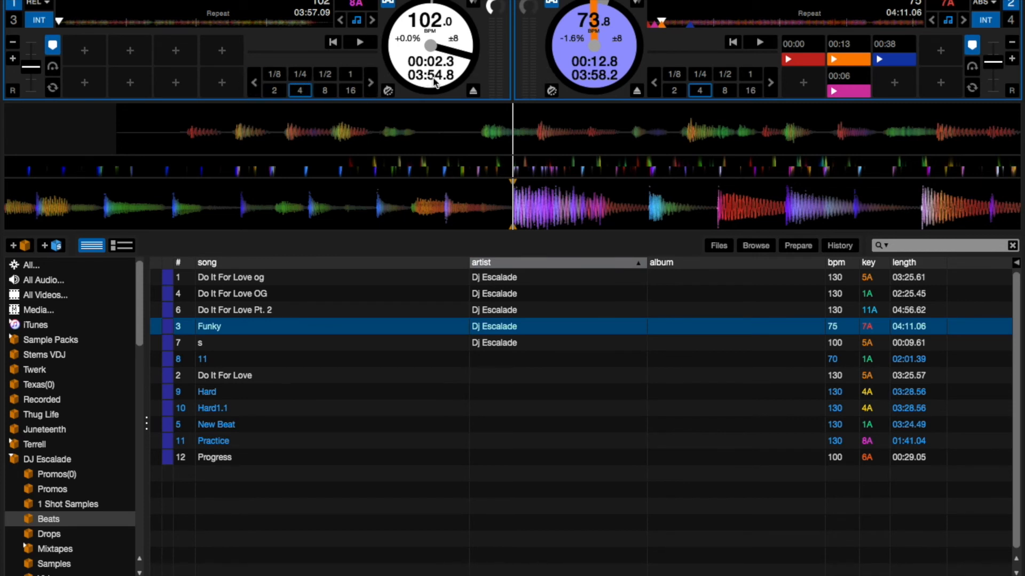
pyautogui.click(474, 89)
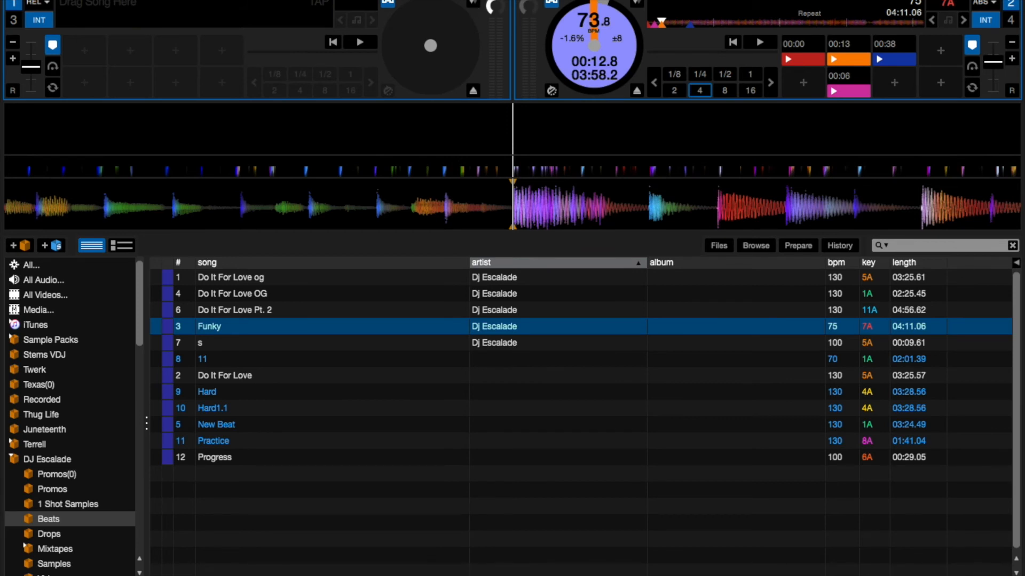
# - Open the help panel and choose Show tooltips
pyautogui.click(882, 1)
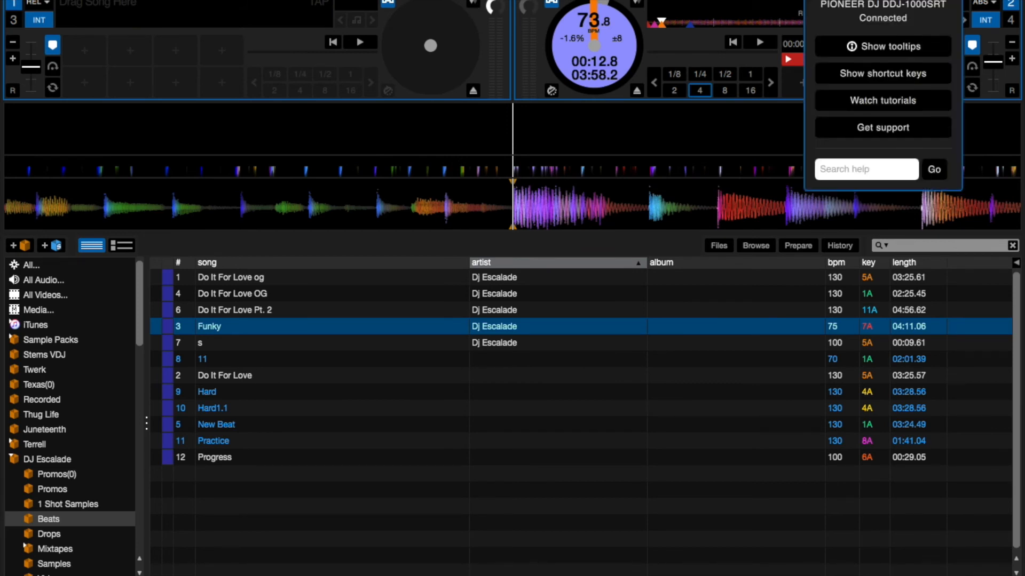
pyautogui.click(883, 47)
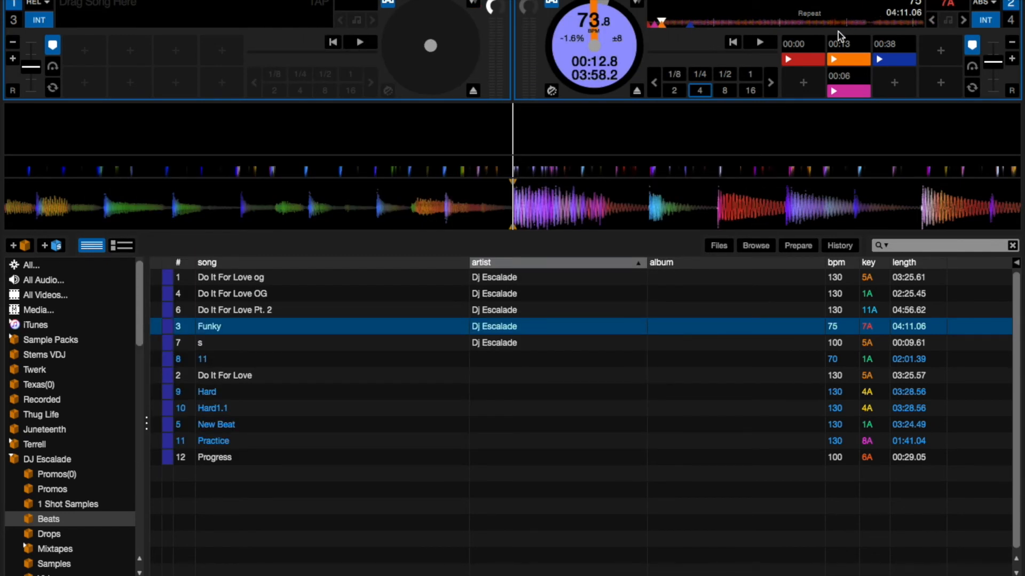
# - Start playback of Funky on deck 2
pyautogui.press('space')
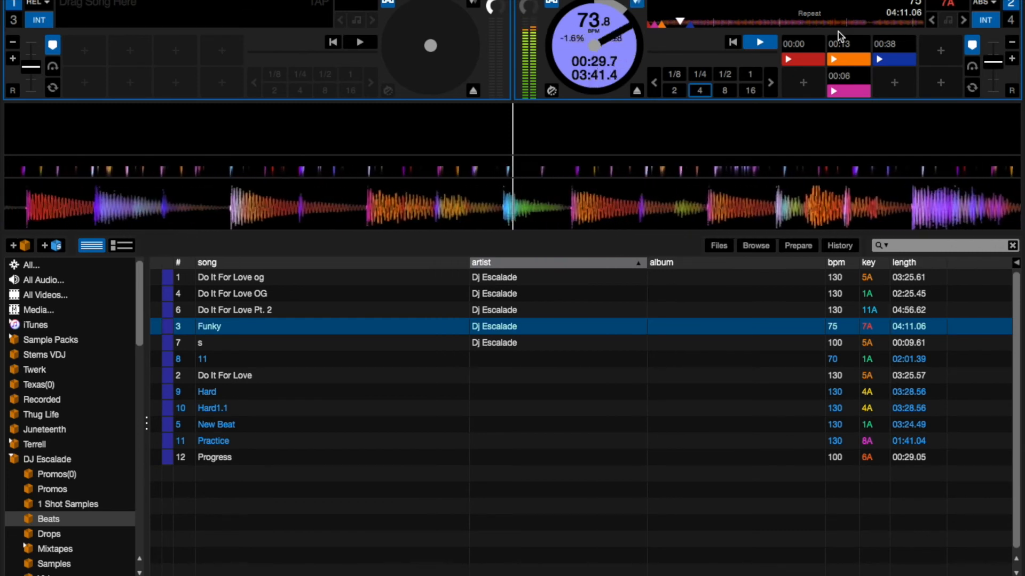
# - Let Funky play on deck 2 for a few more seconds and pause it
pyautogui.press('6')
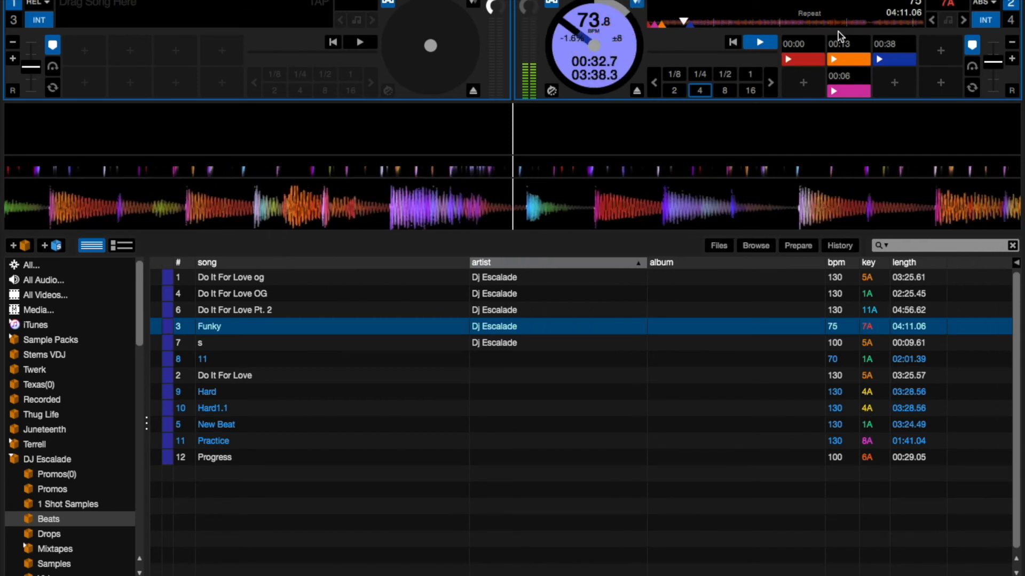
pyautogui.press('6')
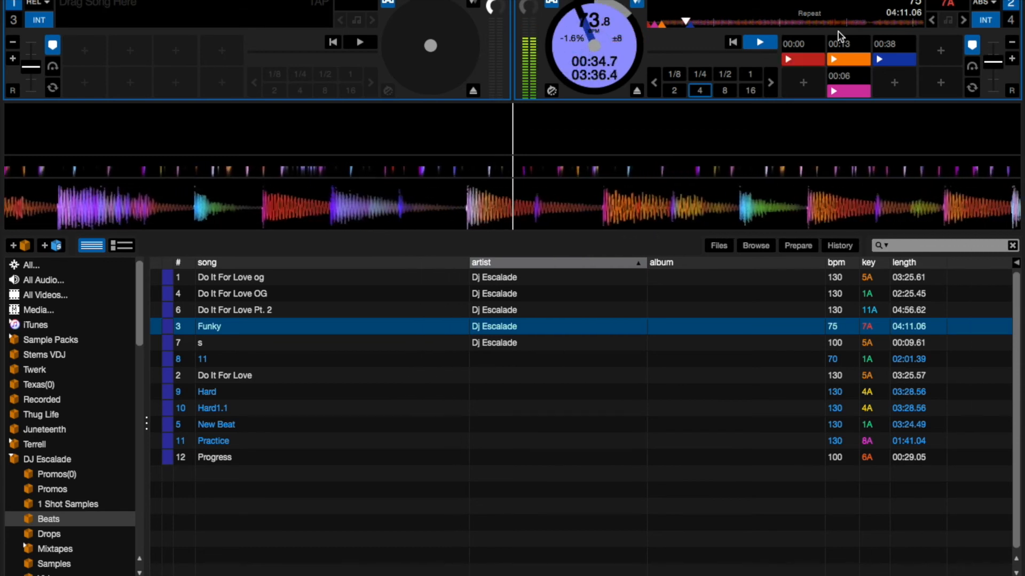
pyautogui.press('6')
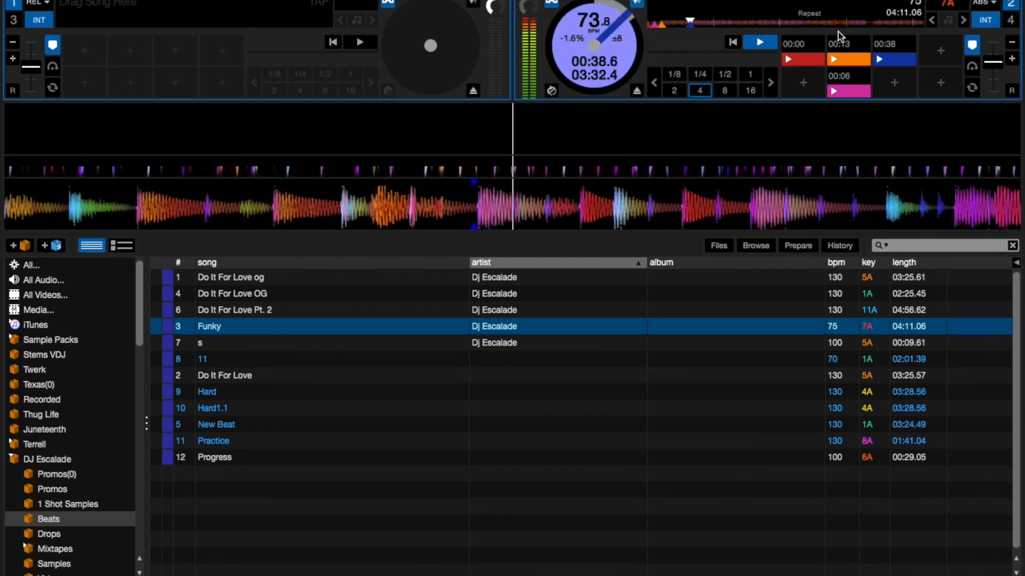
pyautogui.press('s')
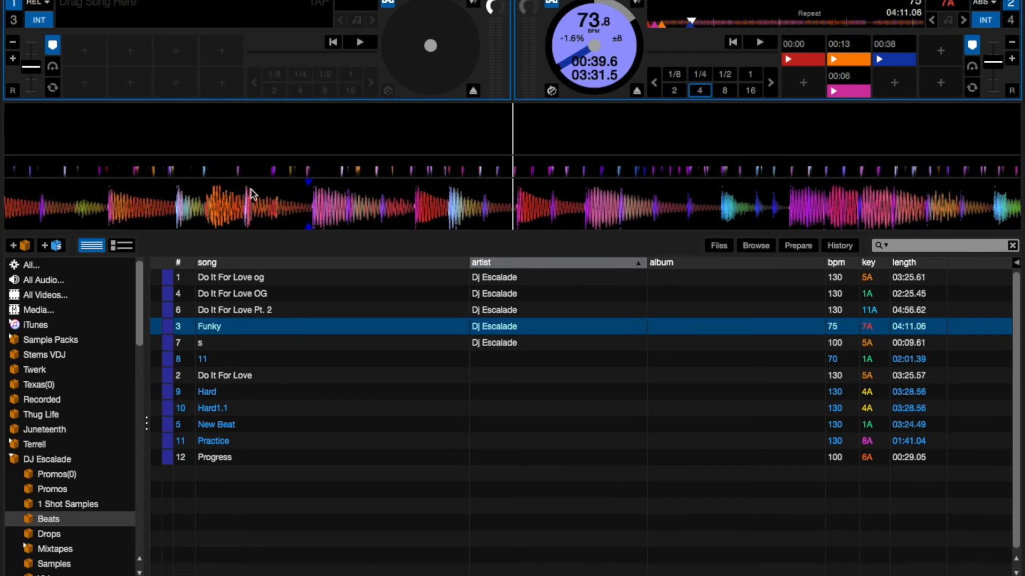
# - Collapse the DJ Escalade crate and switch the display between the light and dark themes several times
pyautogui.click(13, 460)
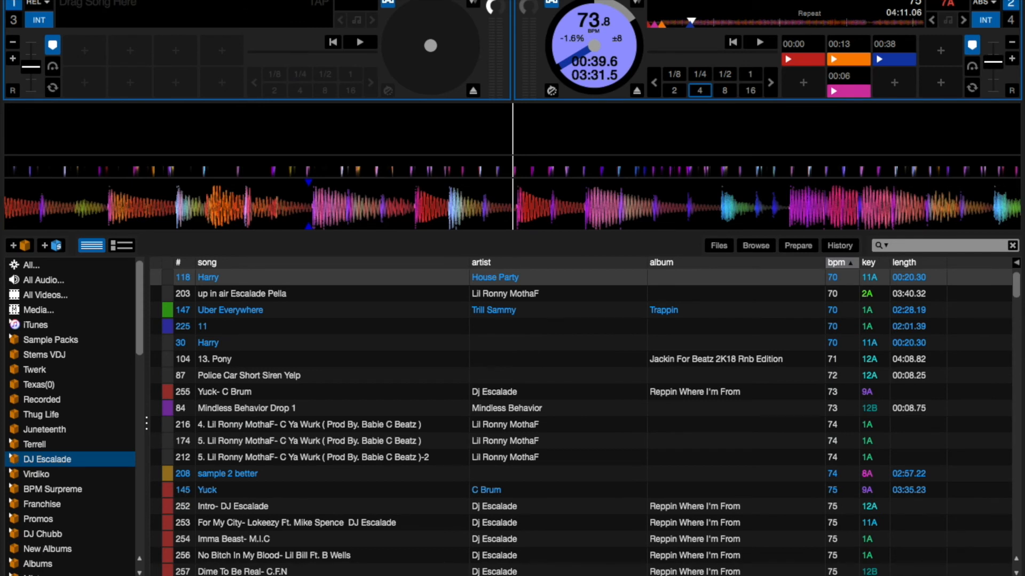
pyautogui.hotkey('ctrl', 'F11')
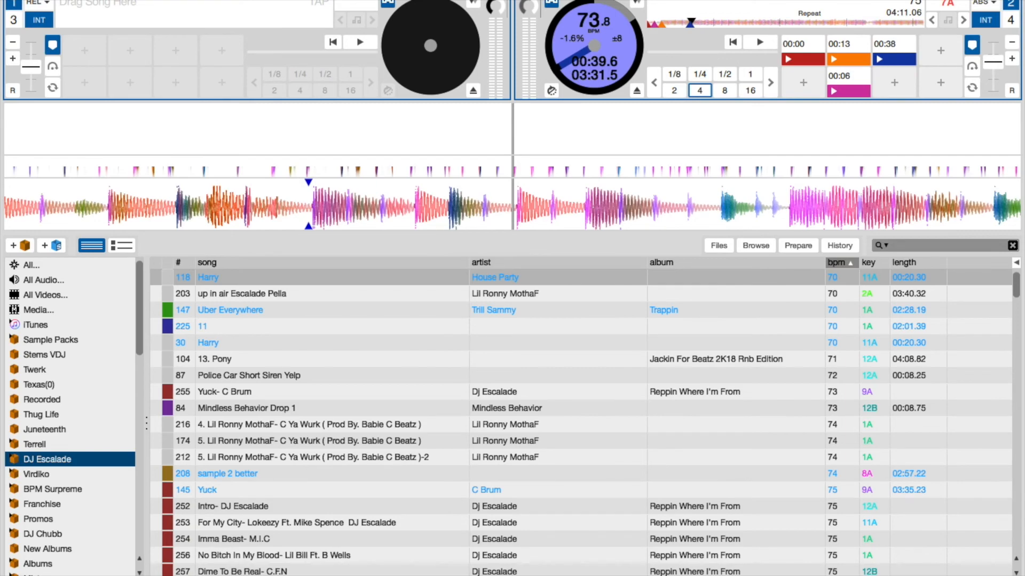
pyautogui.hotkey('ctrl', 'F11')
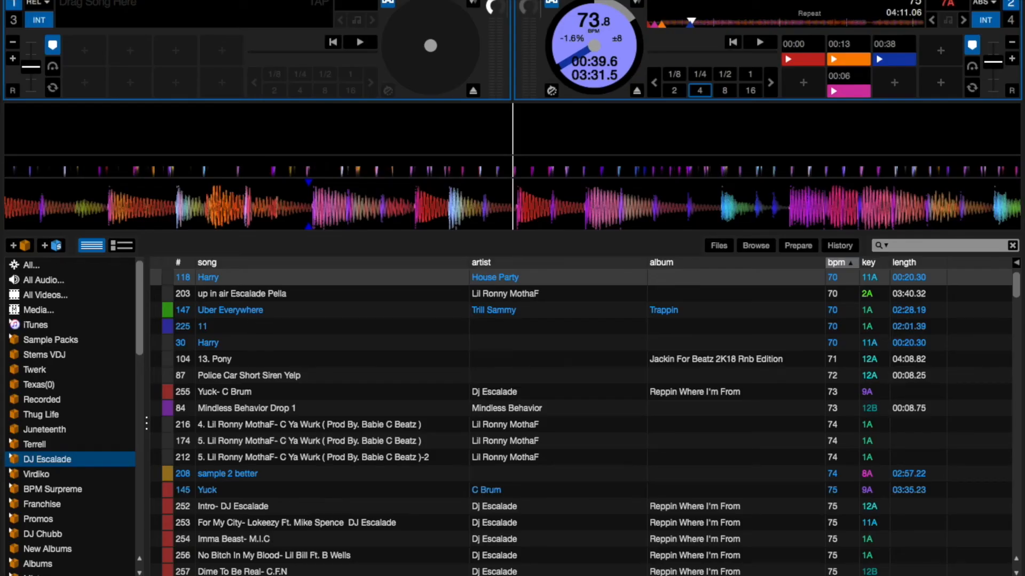
pyautogui.hotkey('ctrl', 'F11')
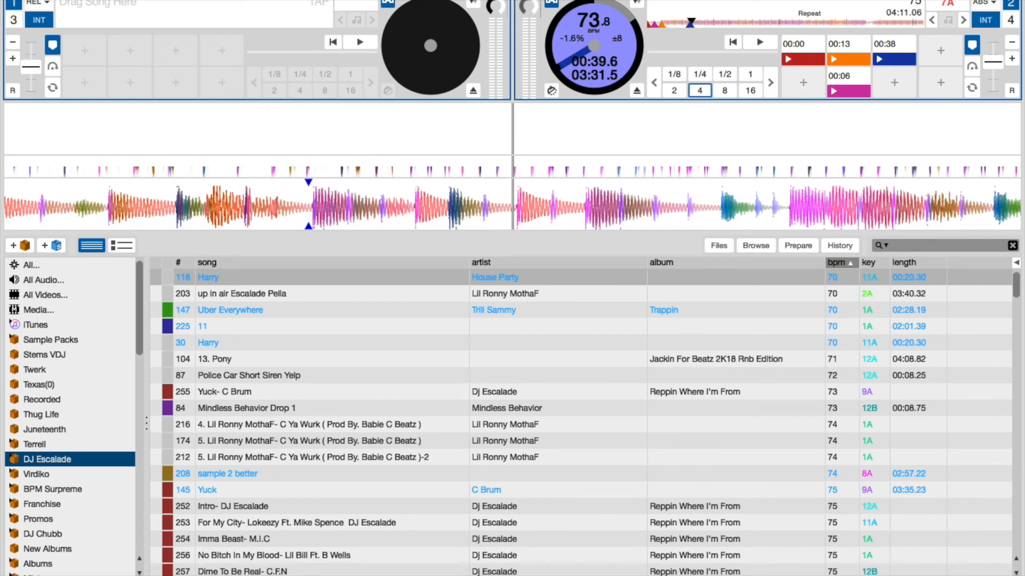
pyautogui.hotkey('ctrl', 'F11')
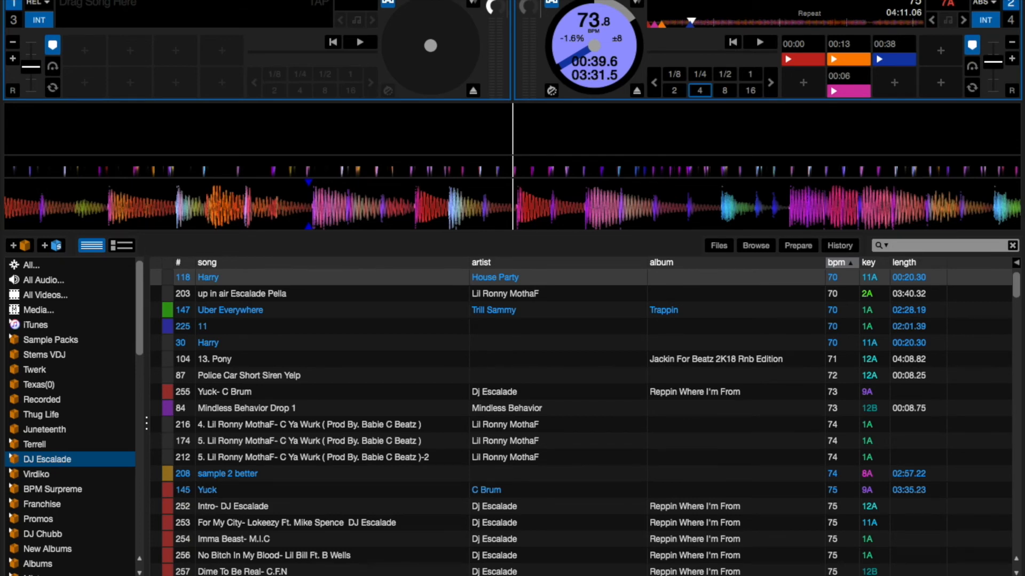
pyautogui.hotkey('ctrl', 'F11')
# - Expand the DJ Escalade crate and list the tracks in its Beats subcrate
pyautogui.click(12, 458)
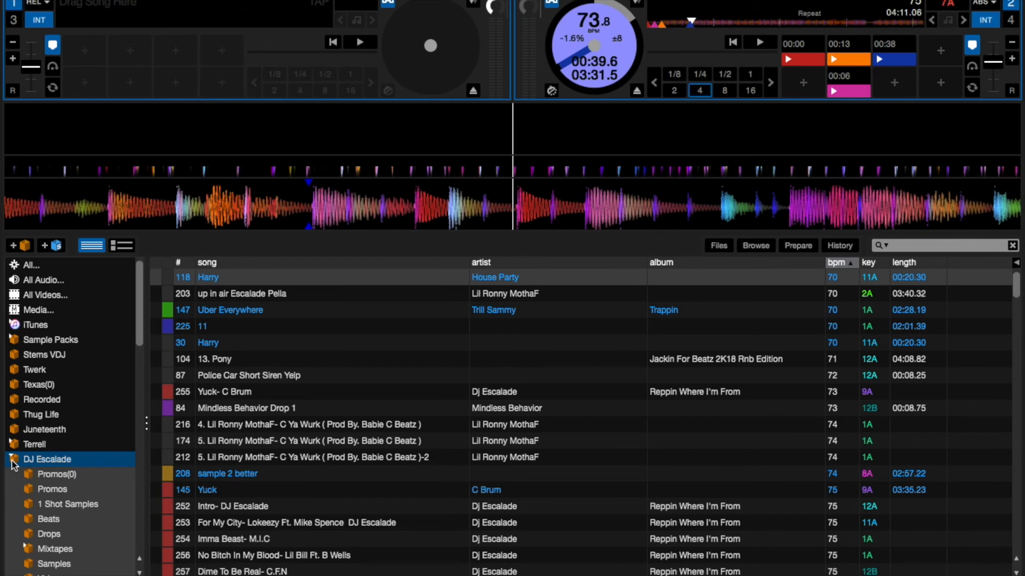
pyautogui.click(48, 490)
pyautogui.click(51, 505)
pyautogui.click(50, 520)
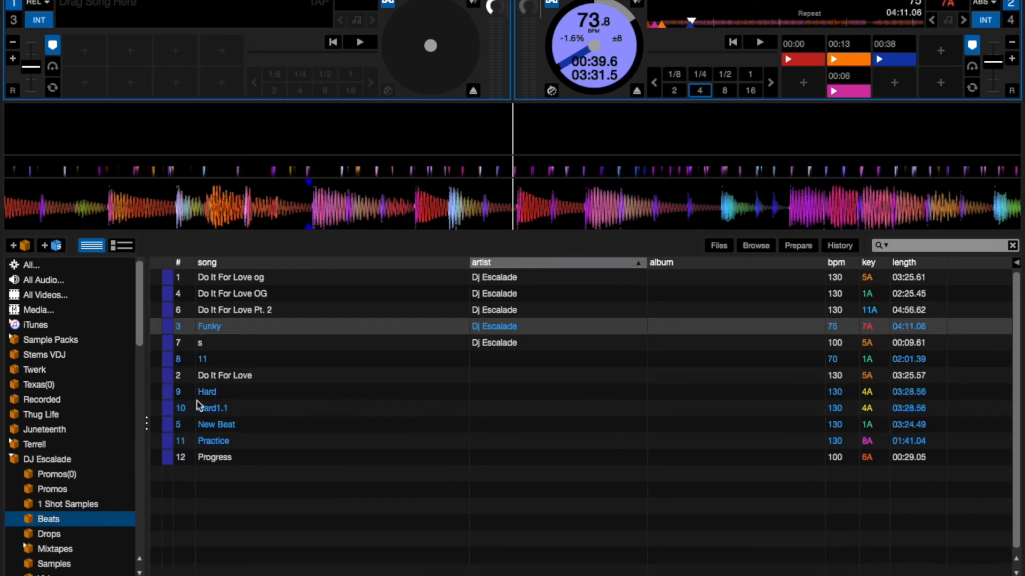
# - Load track 11 from the Beats crate onto deck 2, play it briefly and pause it
pyautogui.click(226, 331)
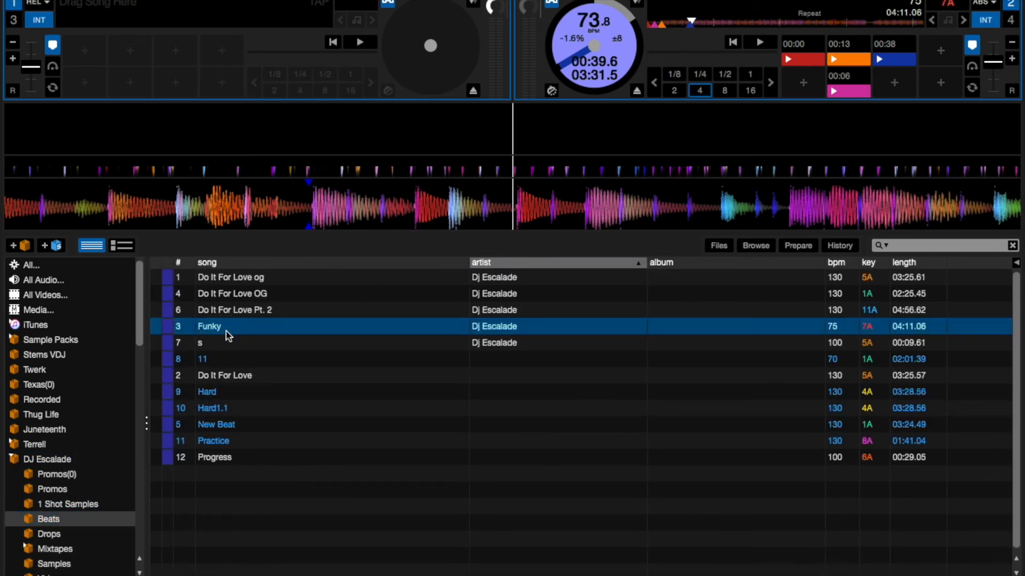
pyautogui.press('Down')
pyautogui.hotkey('shift', 'Right')
pyautogui.press('s')
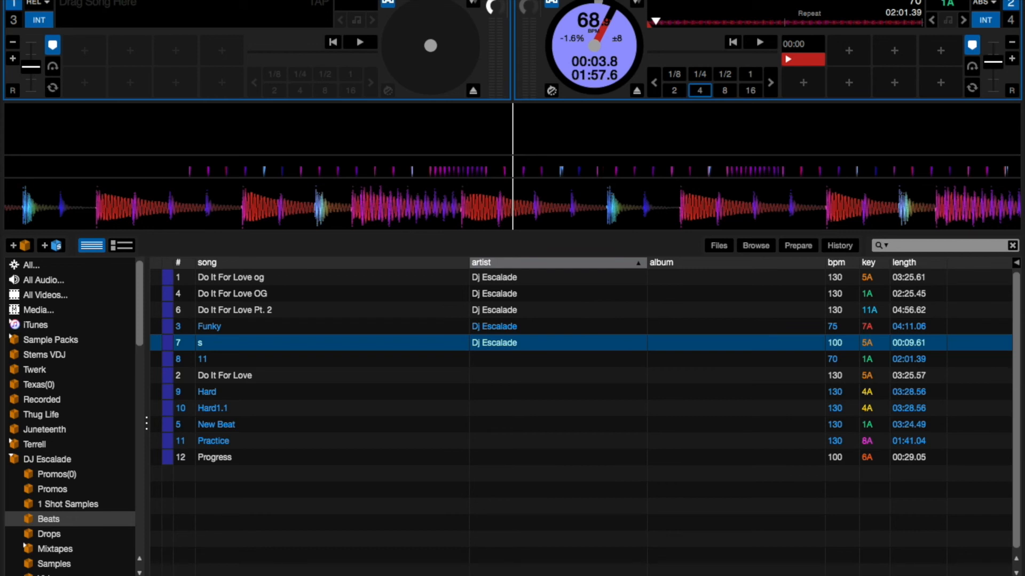
# - Show the Prepare area and add the tracks s and New Beat to it from the Beats crate
pyautogui.click(795, 246)
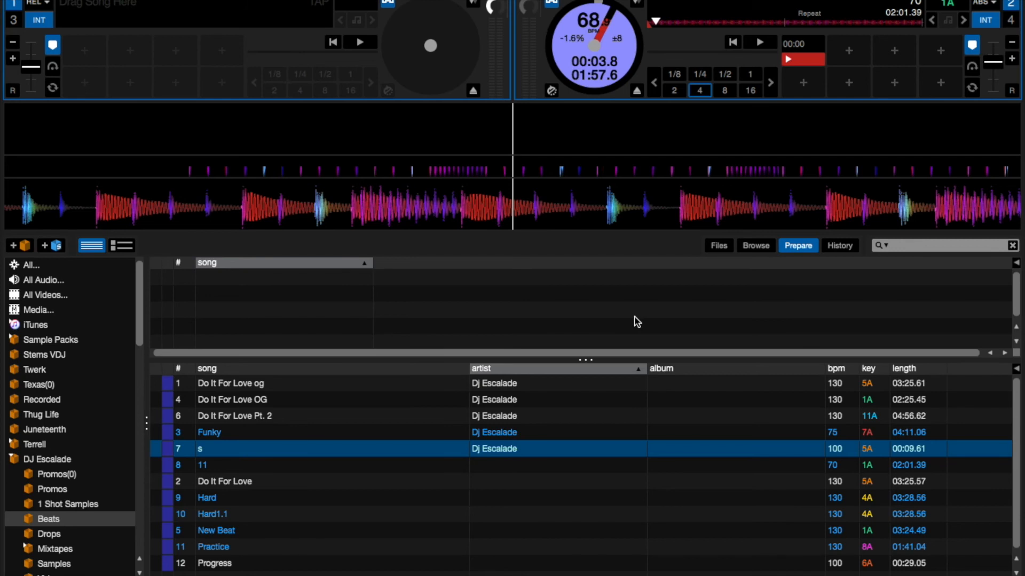
pyautogui.click(230, 448)
pyautogui.moveTo(230, 448); pyautogui.dragTo(289, 319)
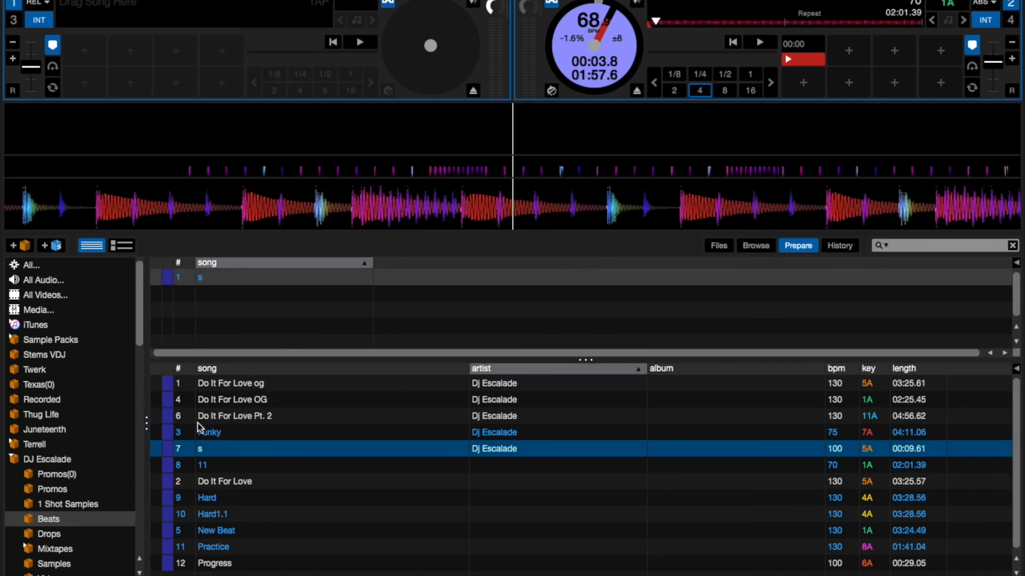
pyautogui.click(199, 465)
pyautogui.click(216, 483)
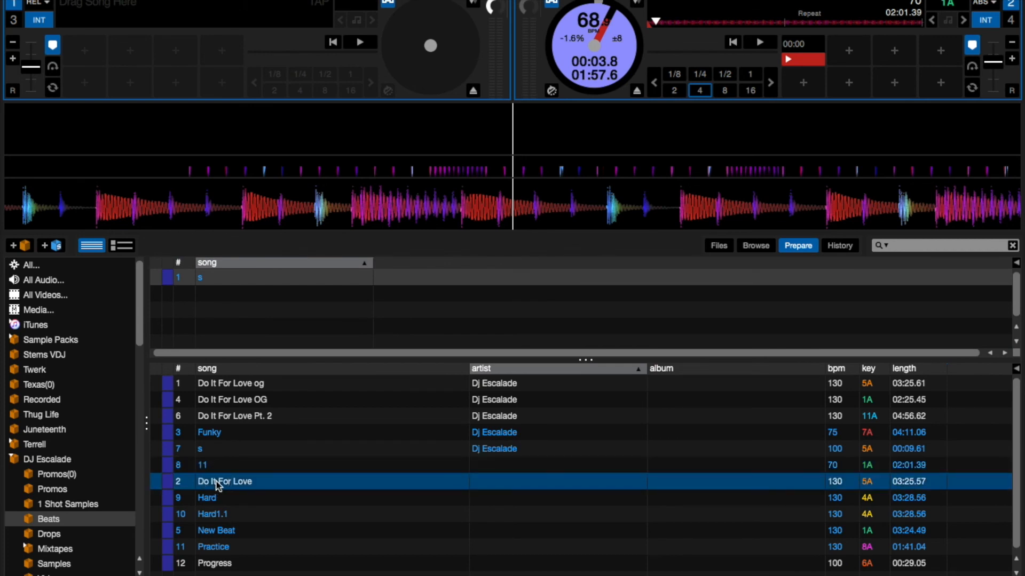
pyautogui.click(220, 534)
pyautogui.moveTo(221, 534); pyautogui.dragTo(254, 353)
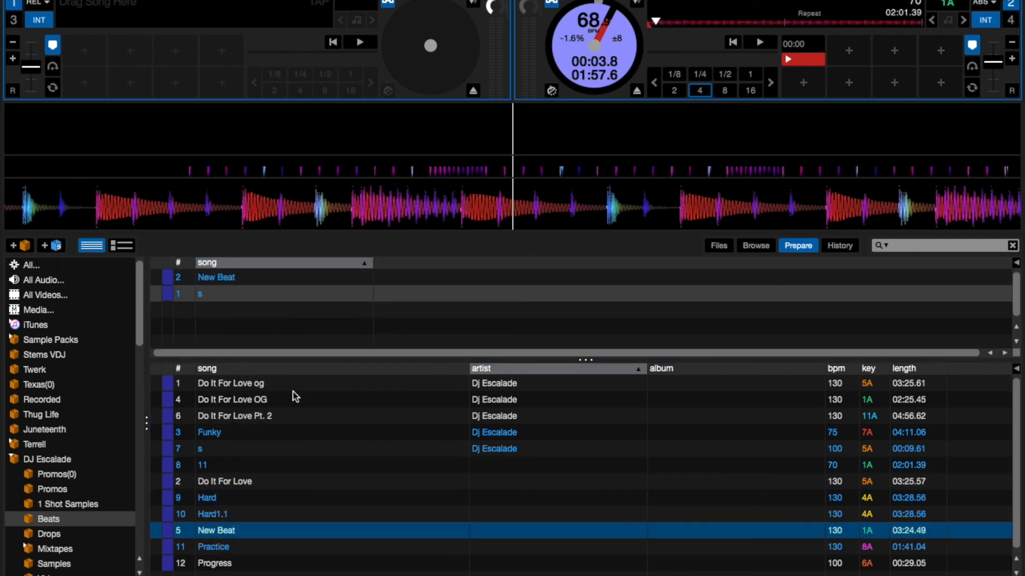
# - Sort the Prepare list by track number and play its tracks on deck 2 through to New Beat
pyautogui.click(178, 263)
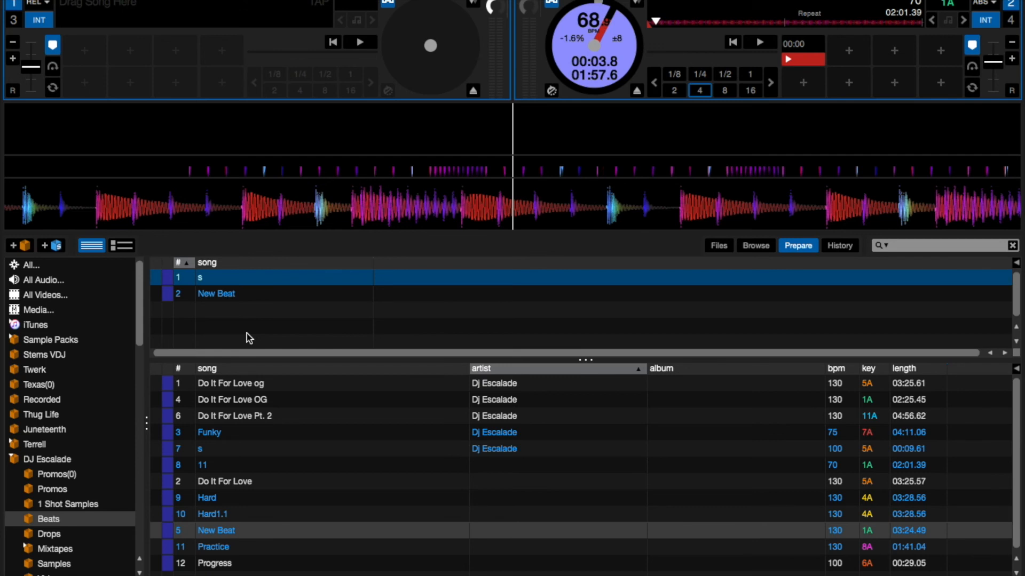
pyautogui.hotkey('shift', 'Right')
pyautogui.press('s')
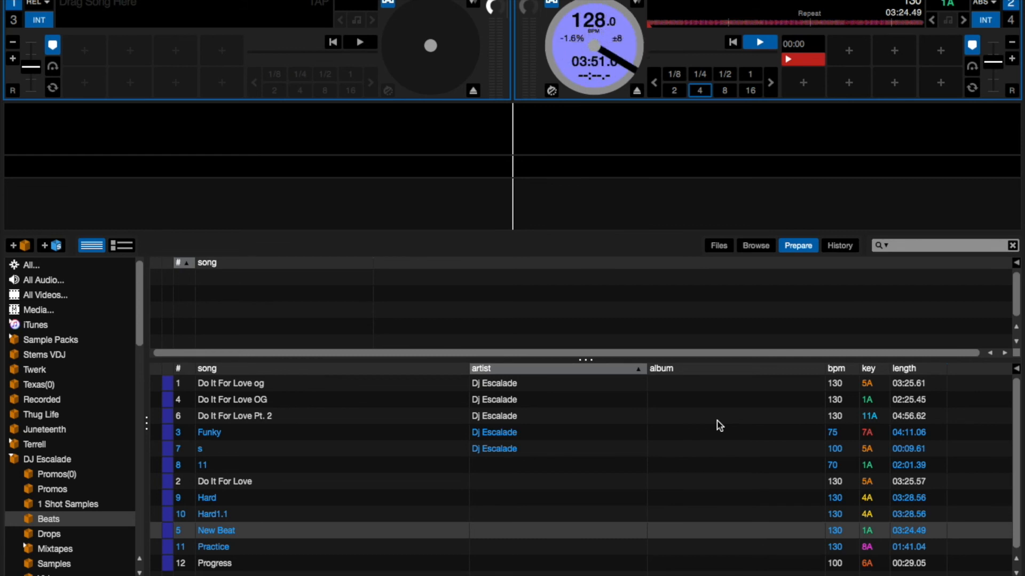
# - Add Practice to the Prepare list, play it on deck 2 and pause it after a few seconds
pyautogui.click(210, 548)
pyautogui.moveTo(210, 548); pyautogui.dragTo(288, 338)
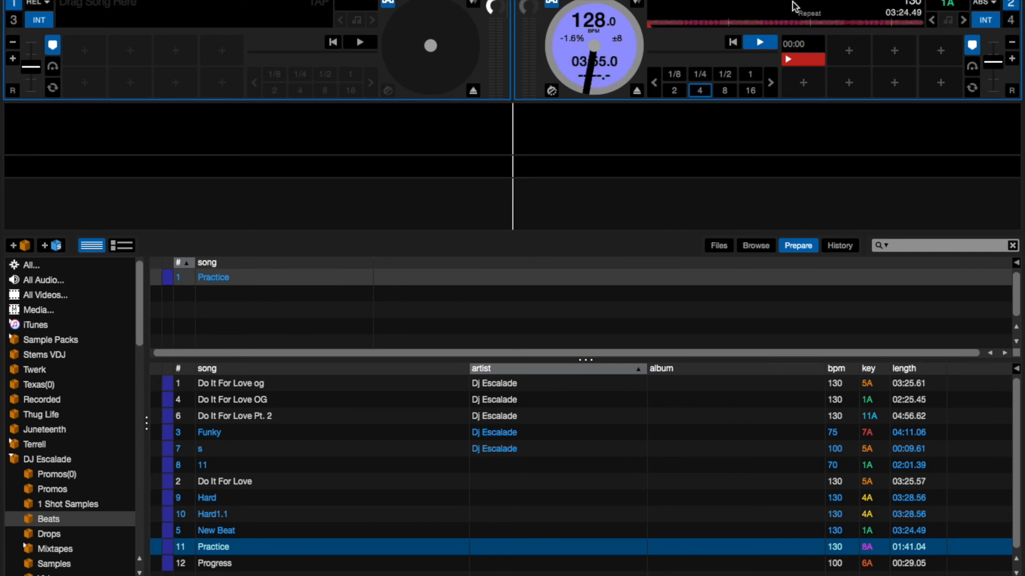
pyautogui.click(918, 22)
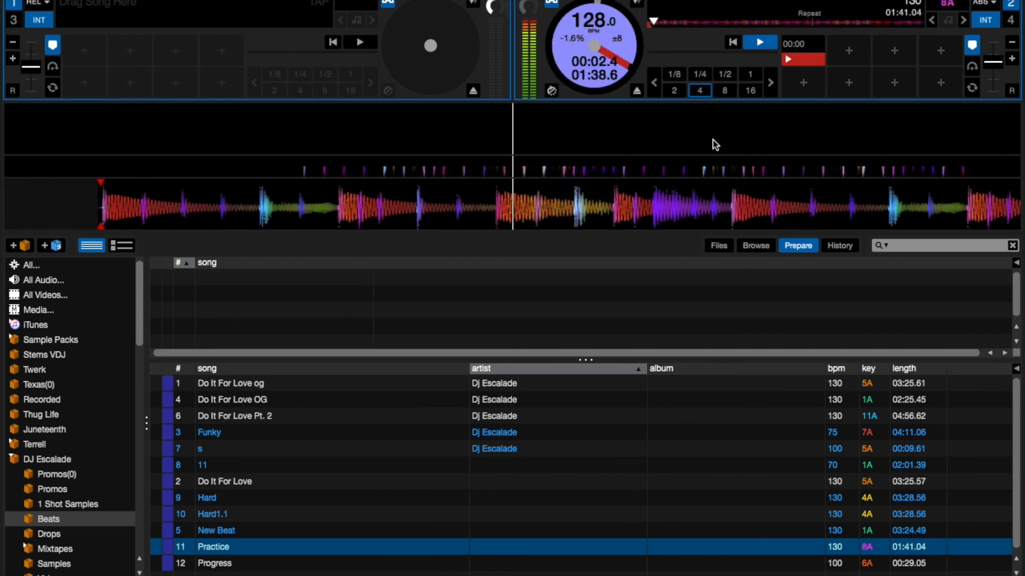
pyautogui.press('s')
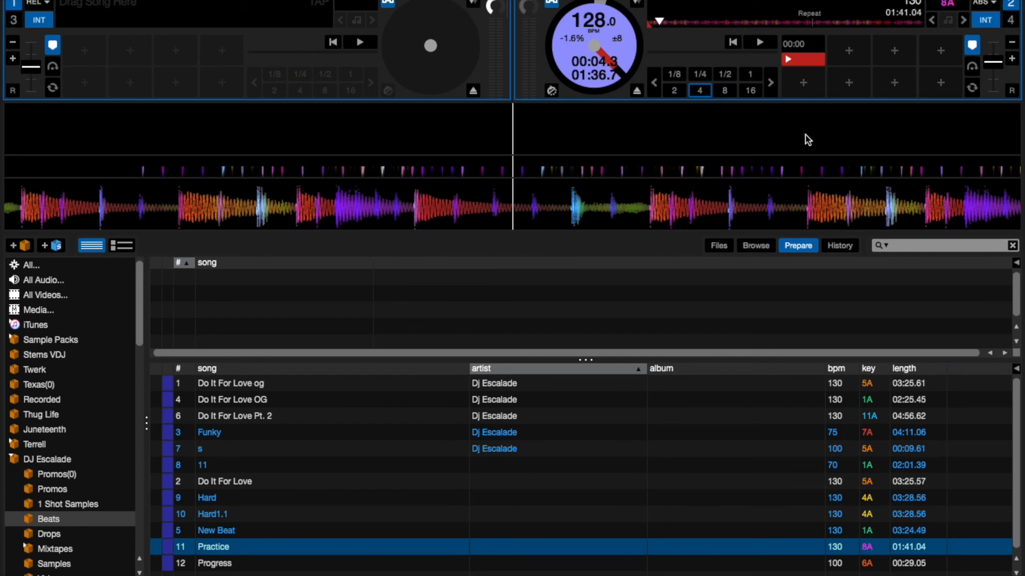
# - Hide the Prepare area and eject the track from deck 2
pyautogui.click(801, 245)
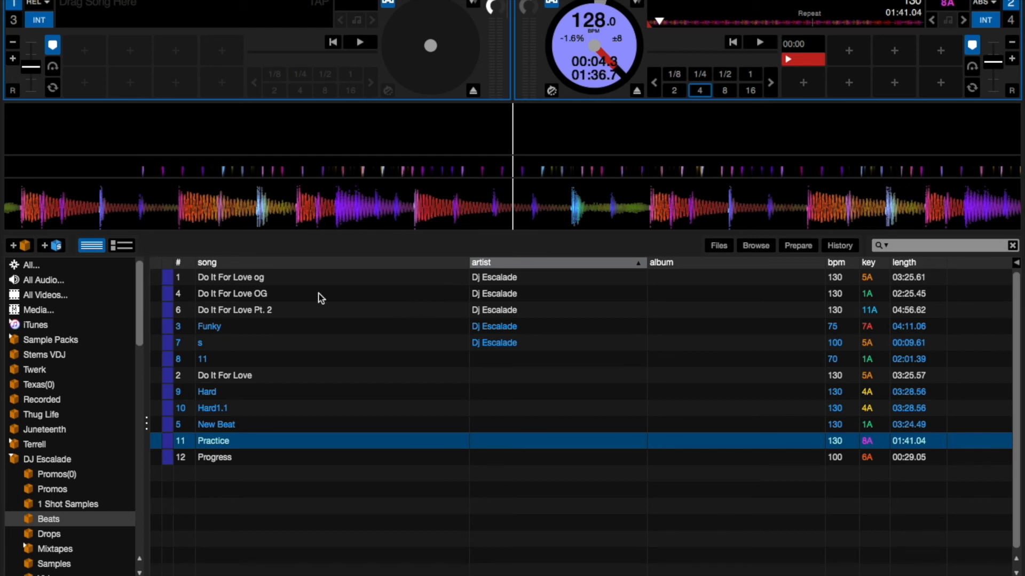
pyautogui.click(637, 91)
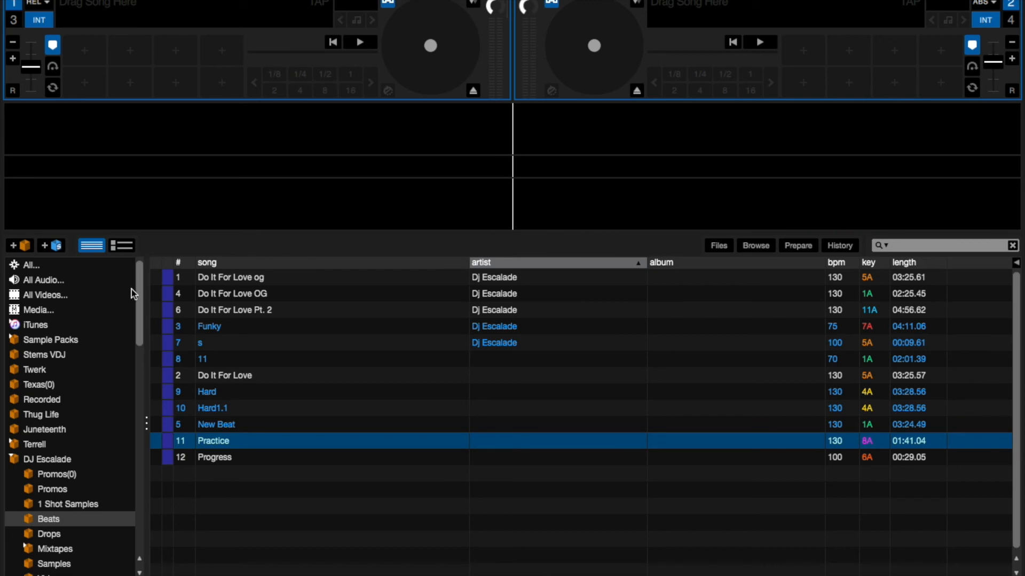
# - Collapse the DJ Escalade crate and look through the crate list, showing the contents of the Videos crate
pyautogui.moveTo(138, 293); pyautogui.dragTo(133, 270)
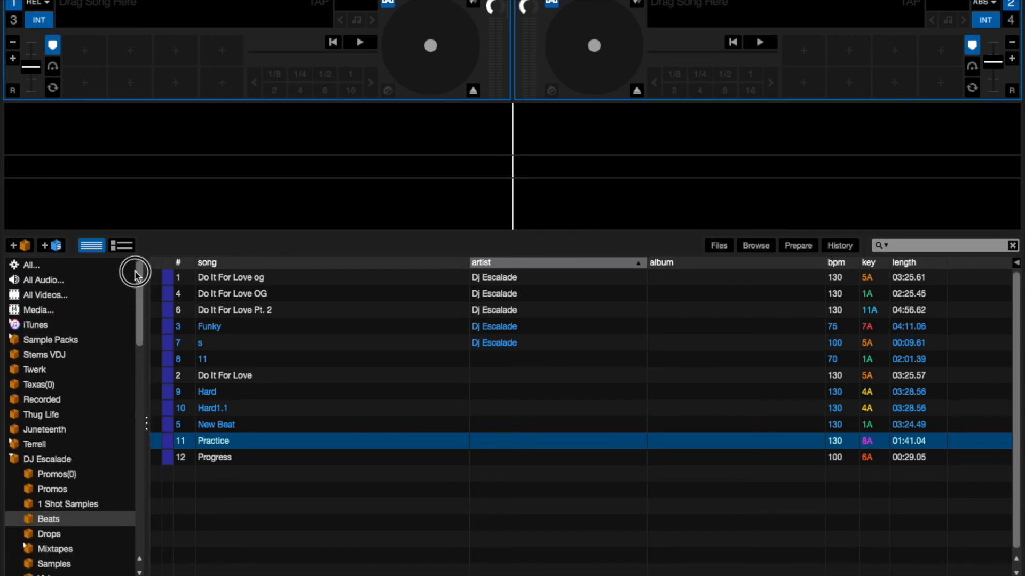
pyautogui.click(12, 462)
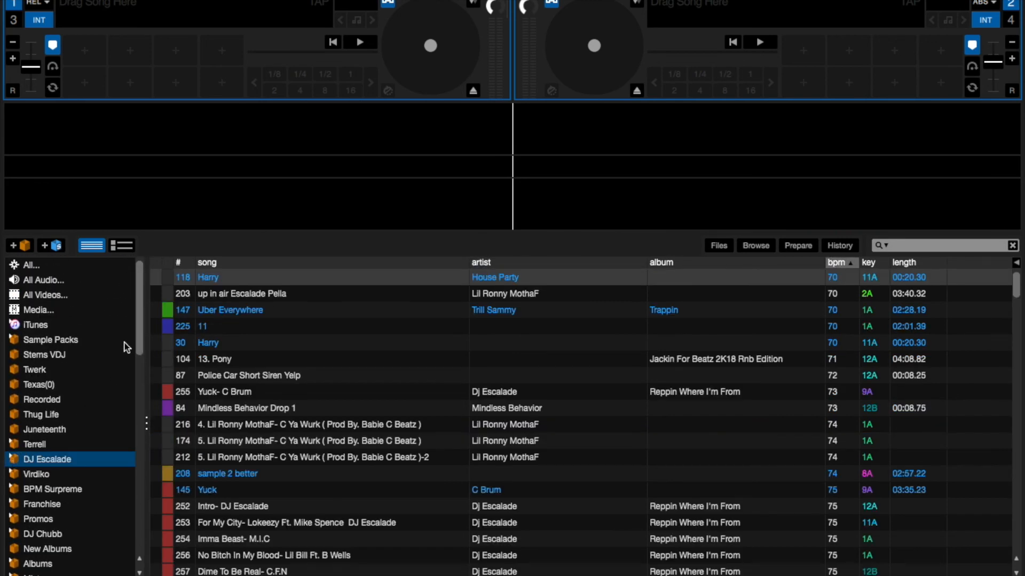
pyautogui.moveTo(136, 326); pyautogui.dragTo(137, 401)
pyautogui.click(14, 364)
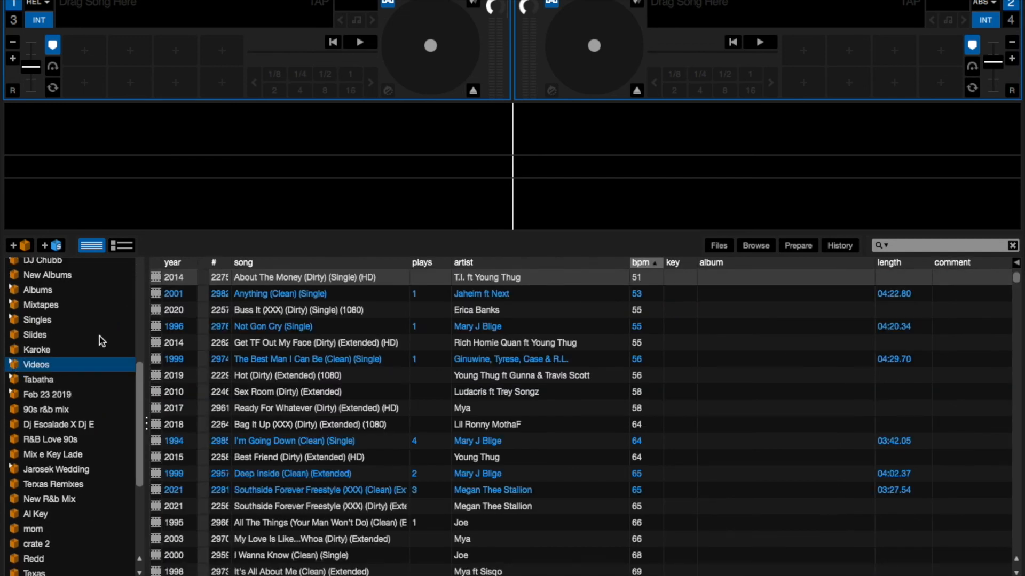
pyautogui.moveTo(142, 372); pyautogui.dragTo(126, 258)
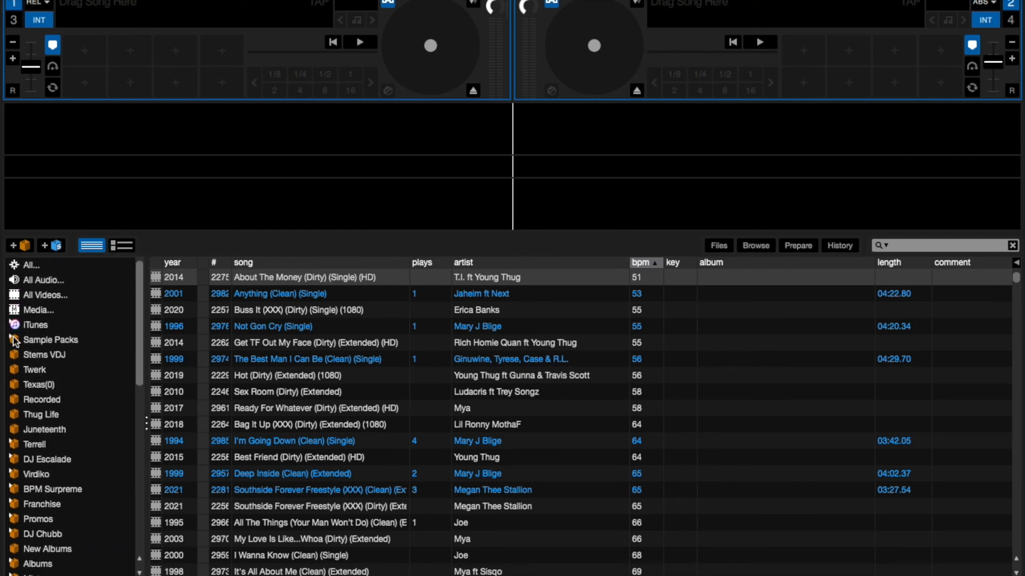
# - View the library's All Audio, All Videos and Media lists in turn
pyautogui.click(35, 270)
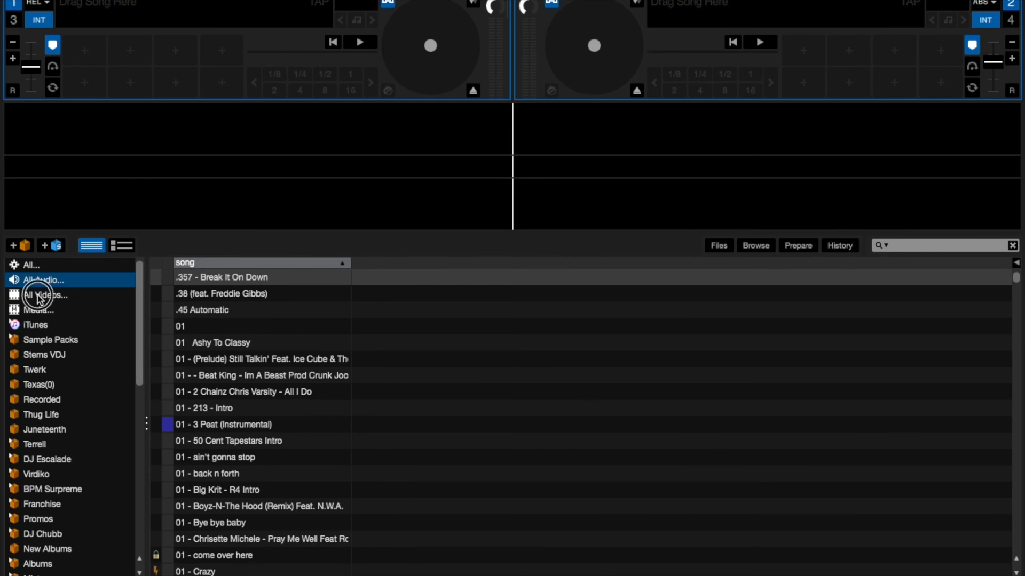
pyautogui.click(38, 296)
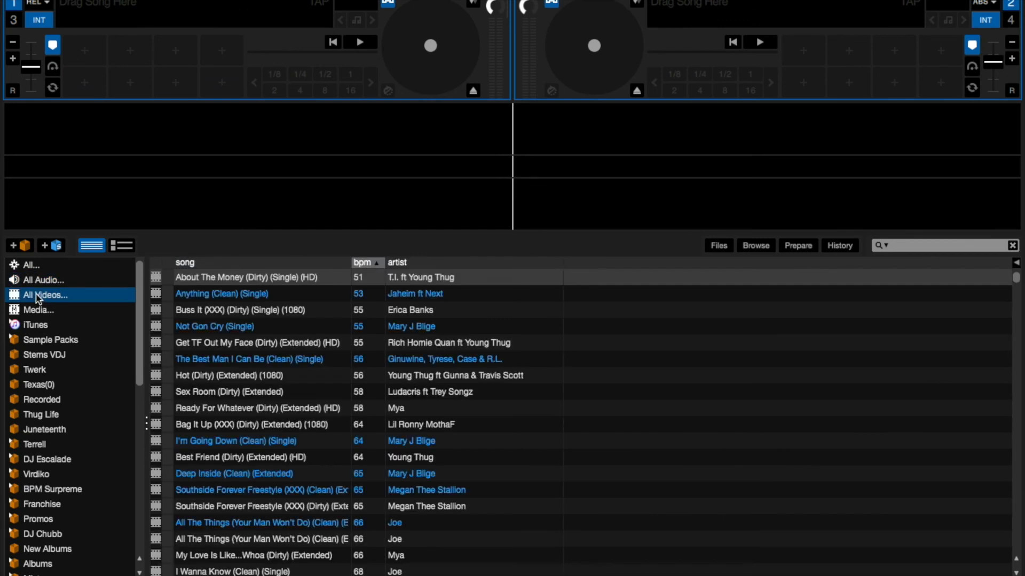
pyautogui.click(37, 314)
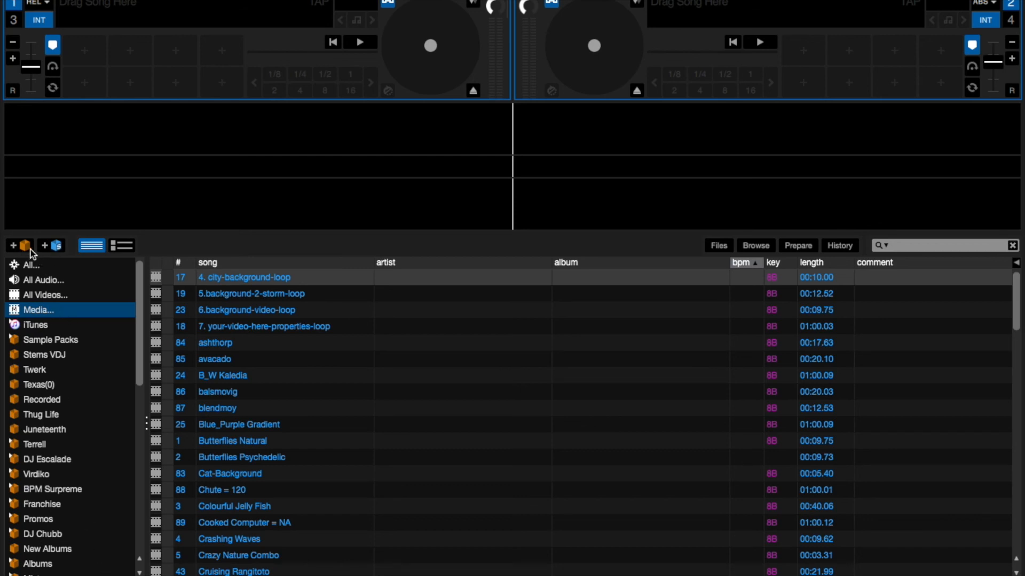
# - Create a smart crate with the single rule that the album contains "shottas 4 ever"
pyautogui.click(48, 248)
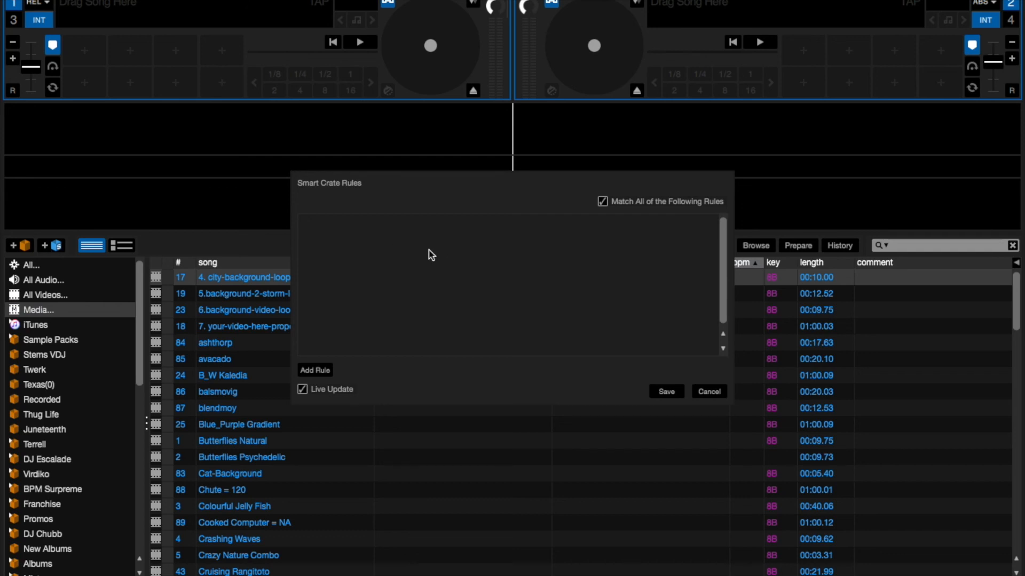
pyautogui.click(315, 371)
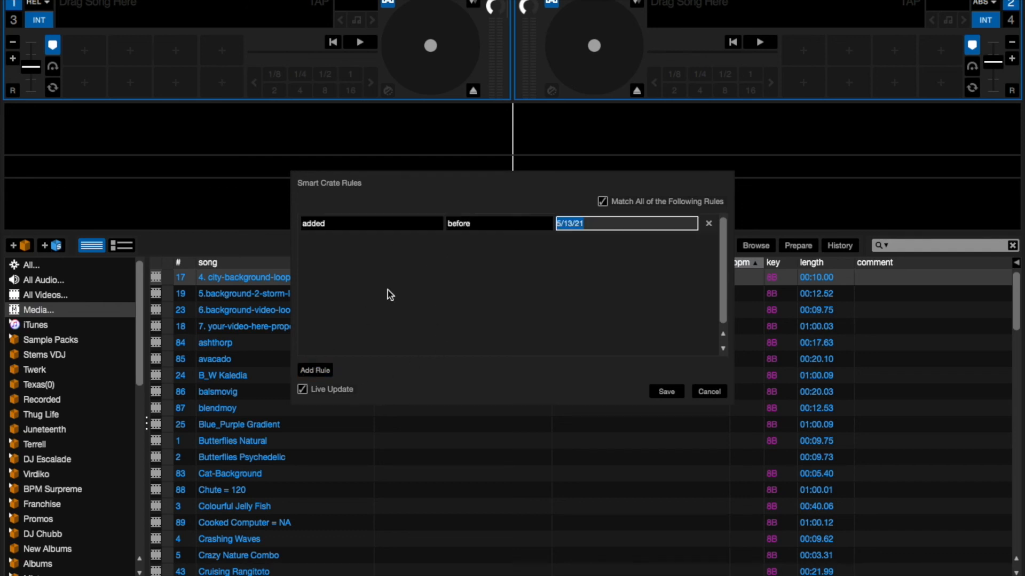
pyautogui.click(396, 227)
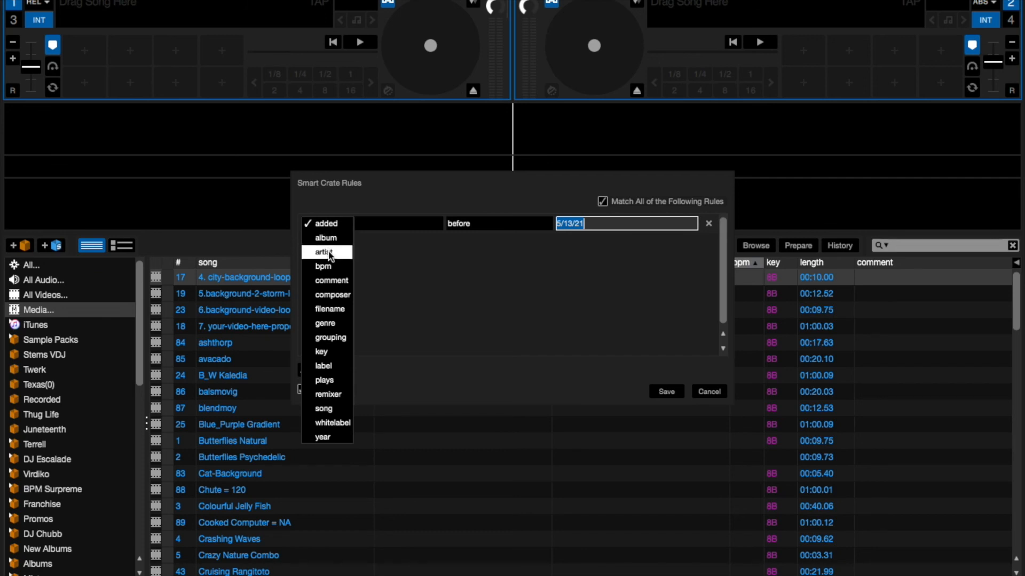
pyautogui.click(327, 238)
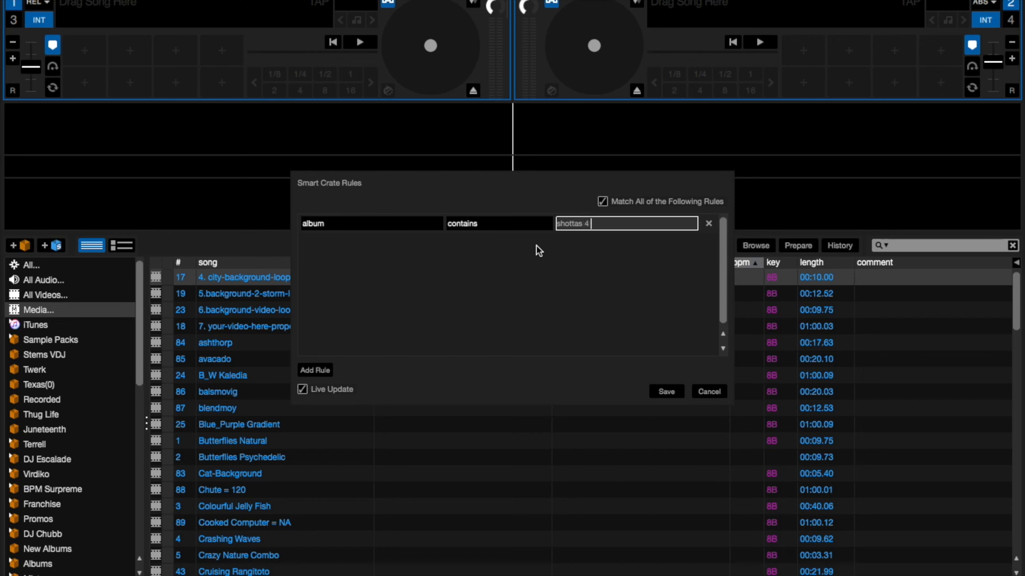
pyautogui.write('ver')
pyautogui.click(315, 371)
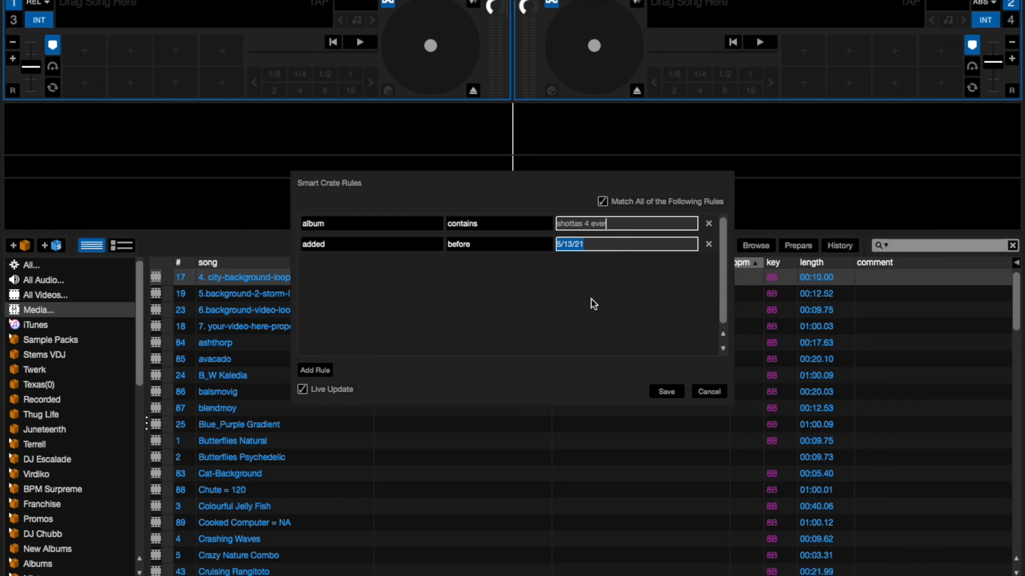
pyautogui.click(709, 245)
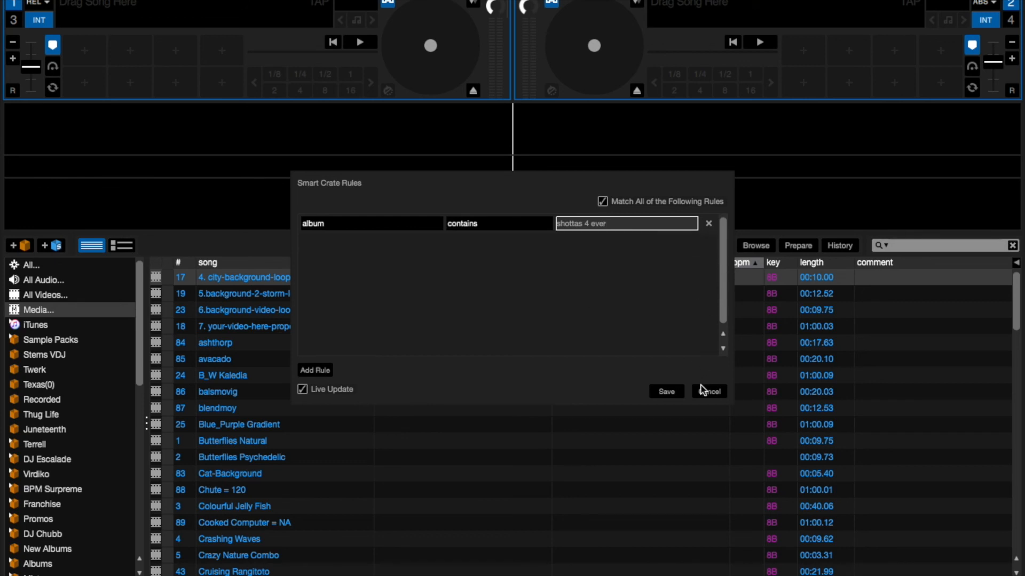
pyautogui.click(669, 392)
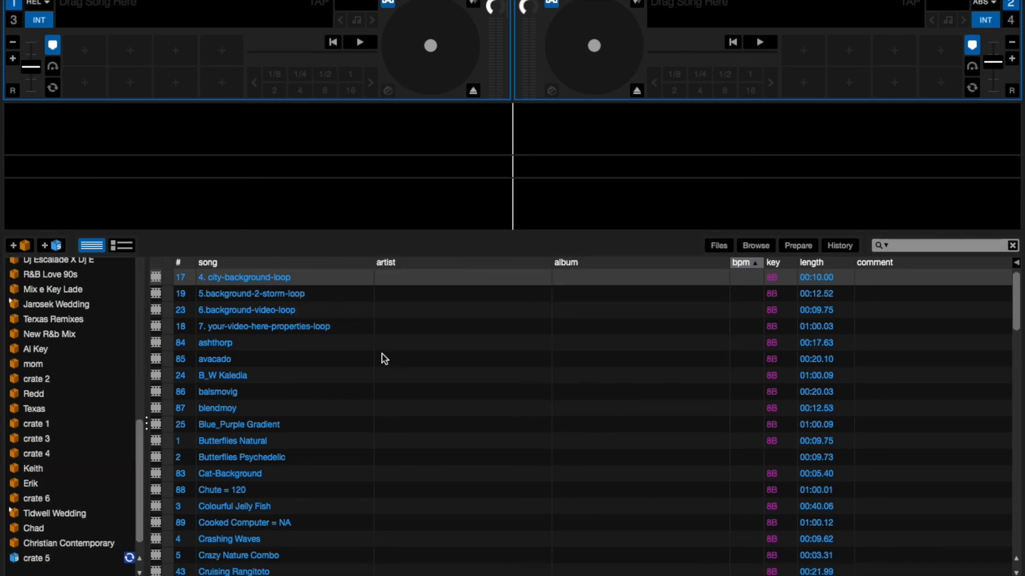
# - Show the new smart crate's contents and open its name for editing without changing it
pyautogui.click(33, 558)
pyautogui.click(129, 558)
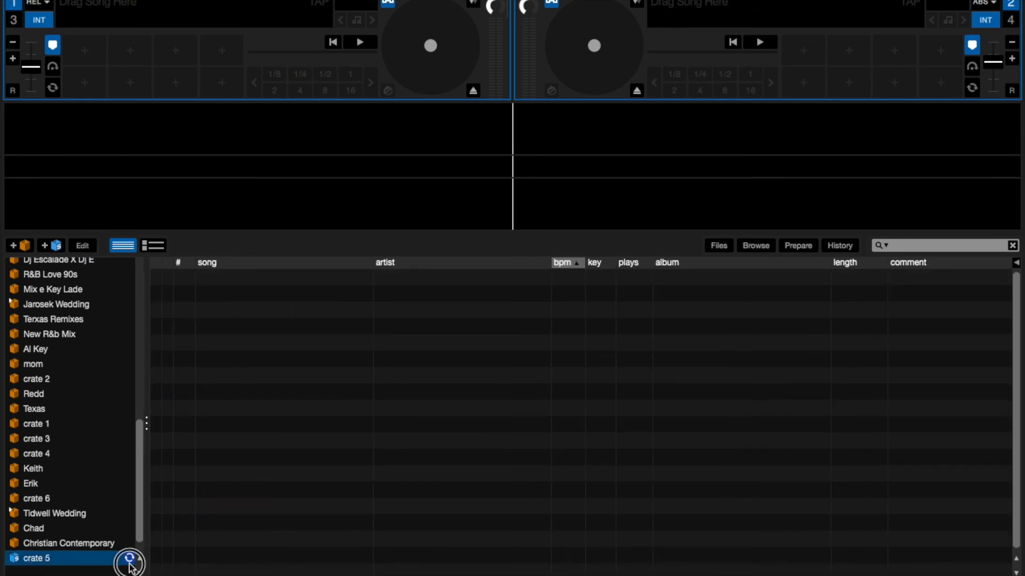
pyautogui.doubleClick(37, 560)
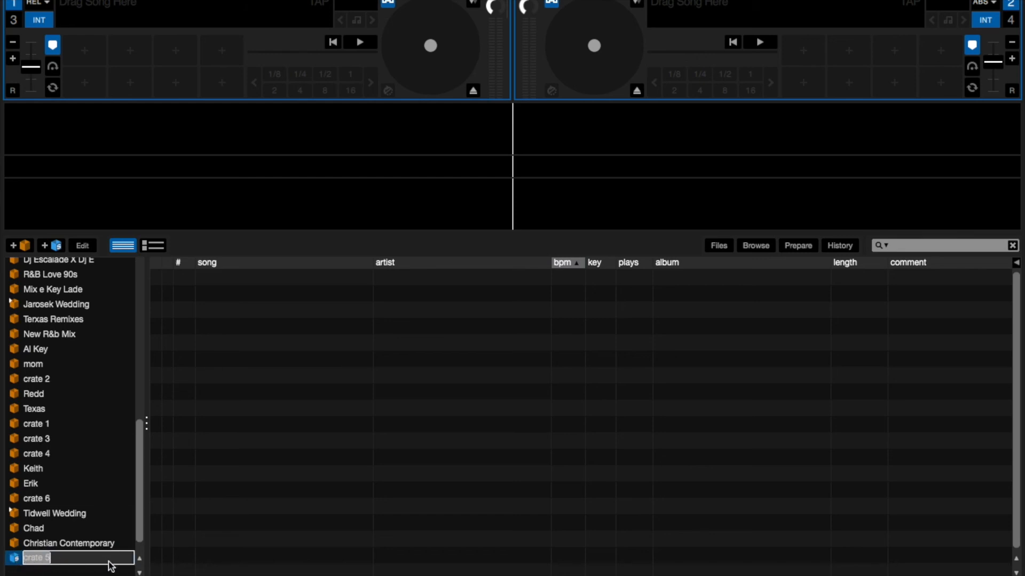
pyautogui.click(156, 556)
pyautogui.click(48, 528)
pyautogui.click(29, 558)
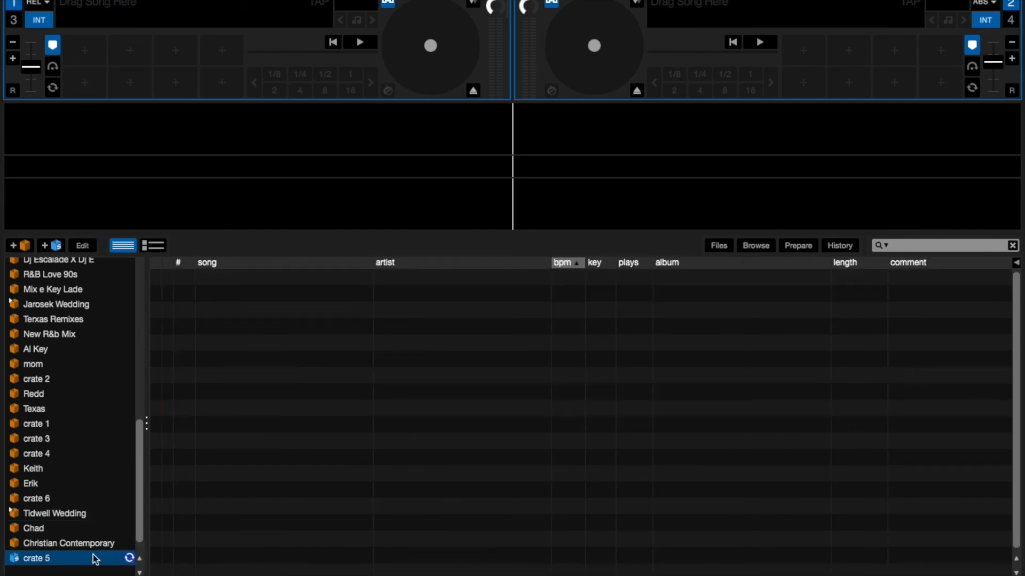
# - Delete the new smart crate at the end of the crate list
pyautogui.doubleClick(84, 558)
pyautogui.click(11, 558)
pyautogui.click(110, 555)
pyautogui.press('super+BackSpace')
# - Start another smart crate with a rule that the album contains "mo3"
pyautogui.click(57, 251)
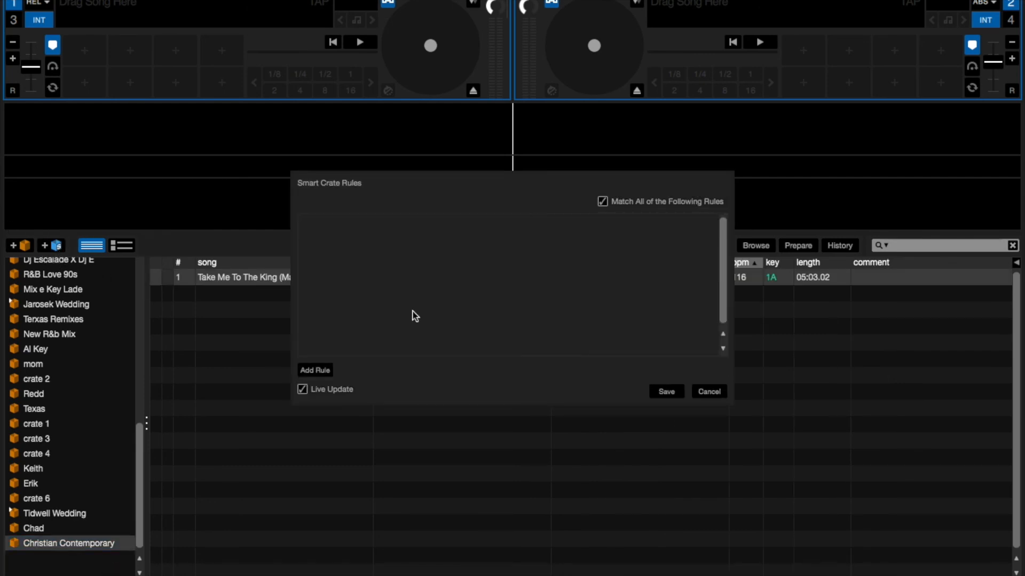
pyautogui.click(322, 374)
pyautogui.click(396, 227)
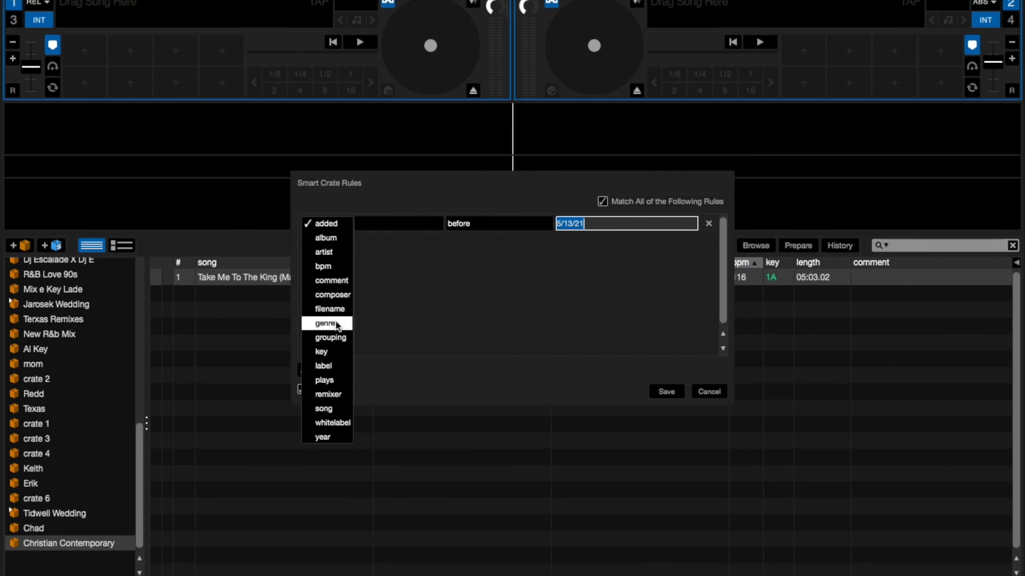
pyautogui.click(323, 238)
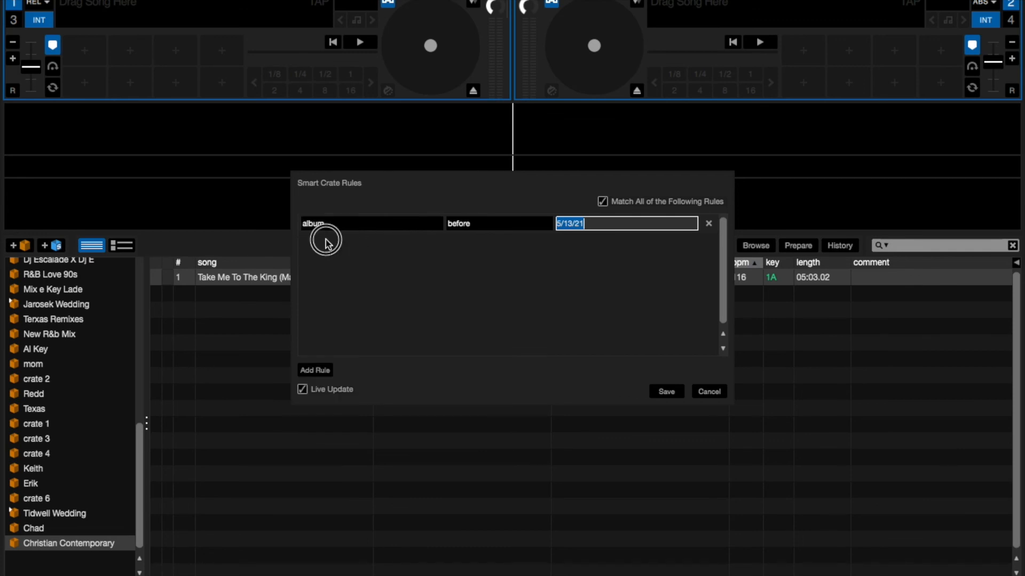
pyautogui.click(467, 225)
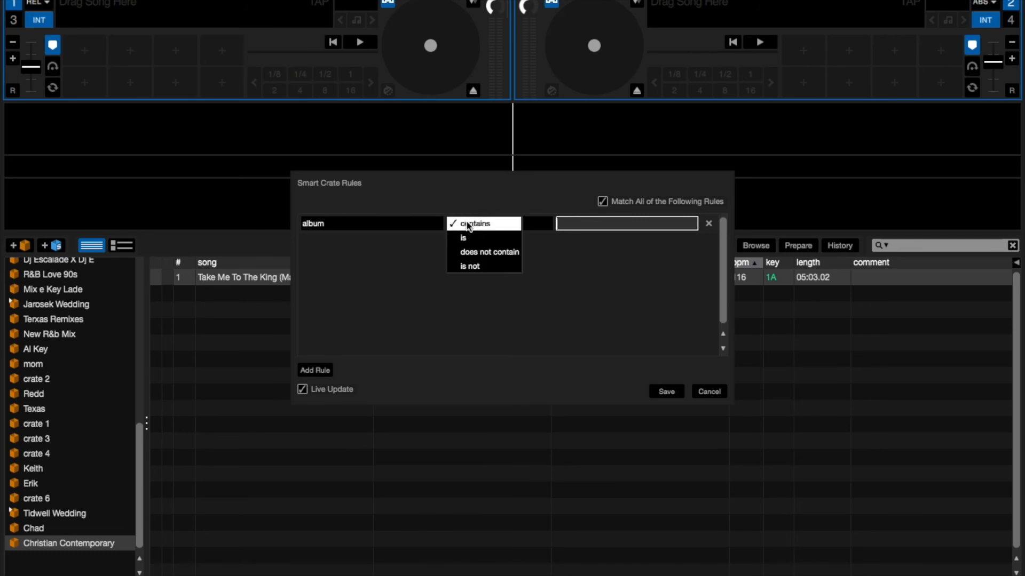
pyautogui.click(467, 225)
pyautogui.click(583, 222)
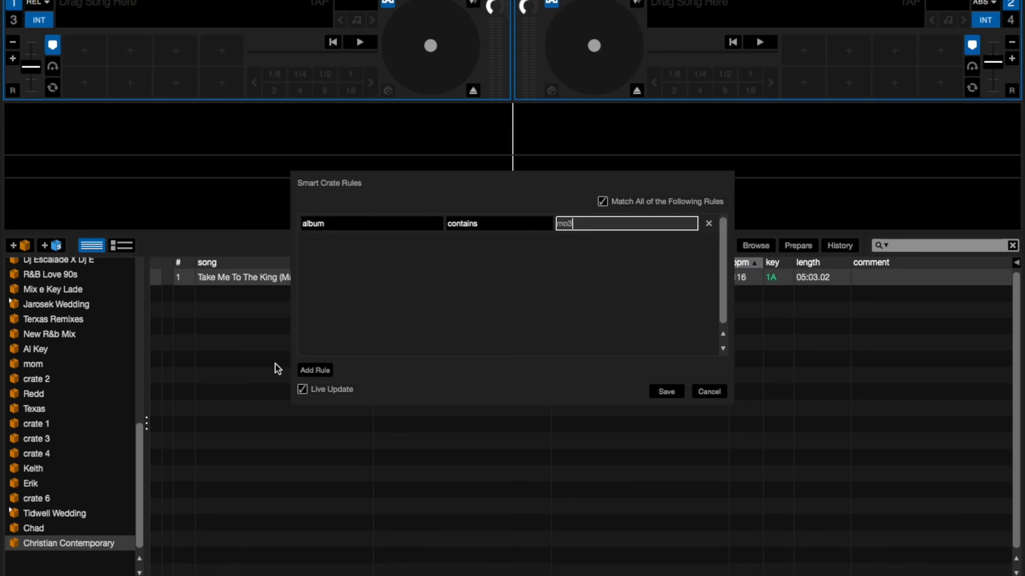
# - Change the first rule's field to artist, add a second rule on album, and save the smart crate
pyautogui.click(307, 372)
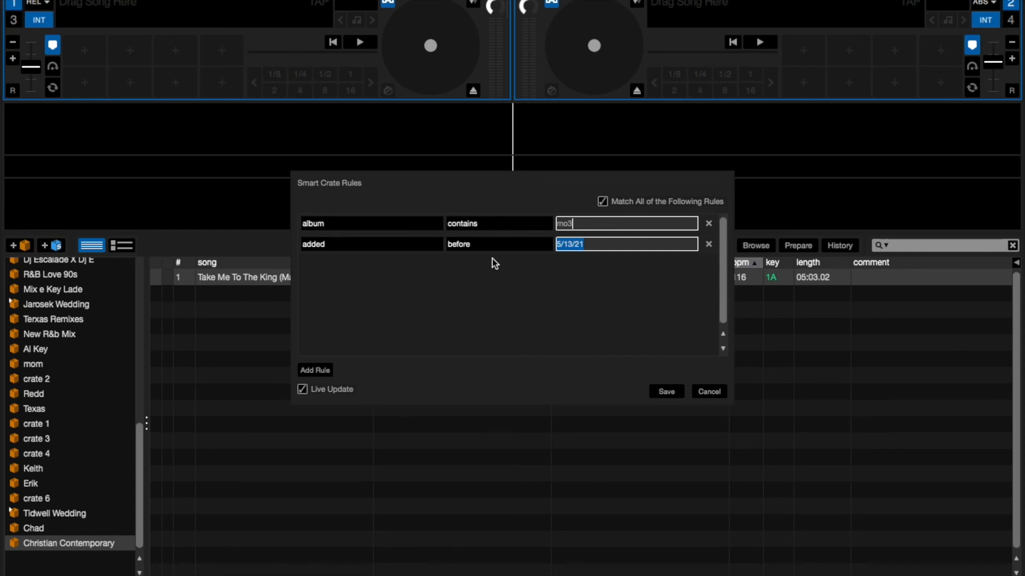
pyautogui.click(366, 249)
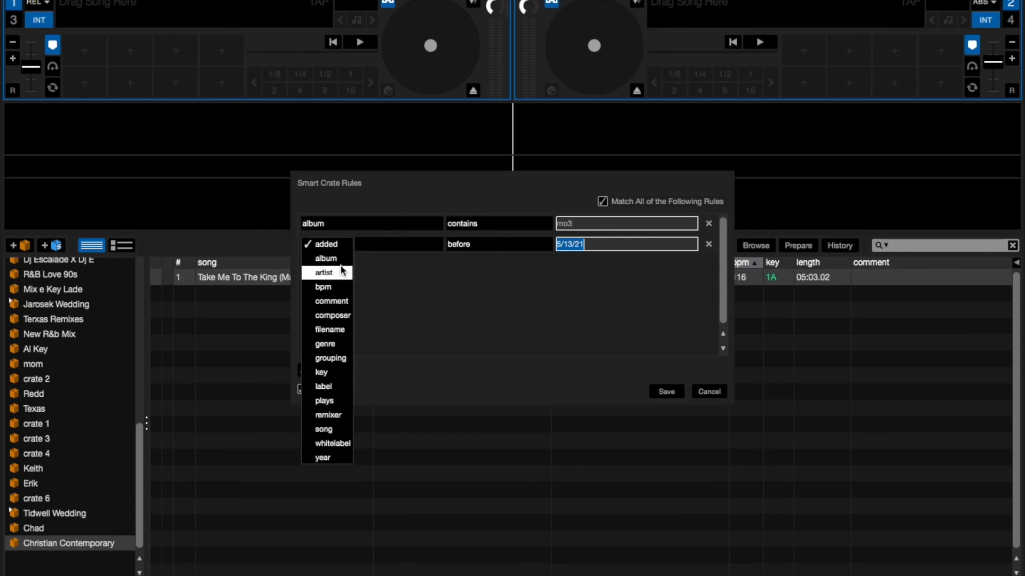
pyautogui.click(364, 223)
pyautogui.click(357, 227)
pyautogui.click(334, 252)
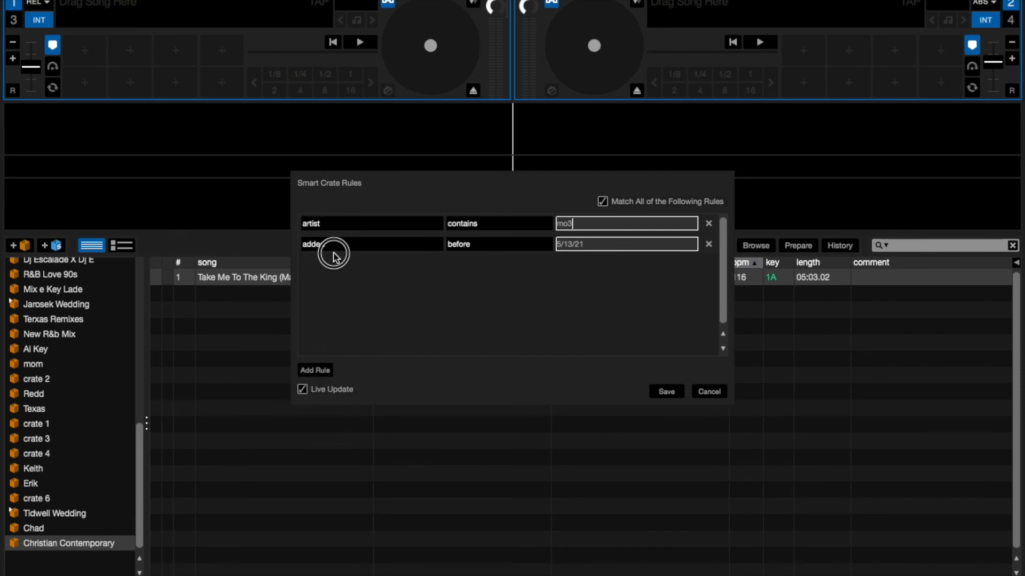
pyautogui.click(333, 249)
pyautogui.click(326, 258)
pyautogui.click(666, 391)
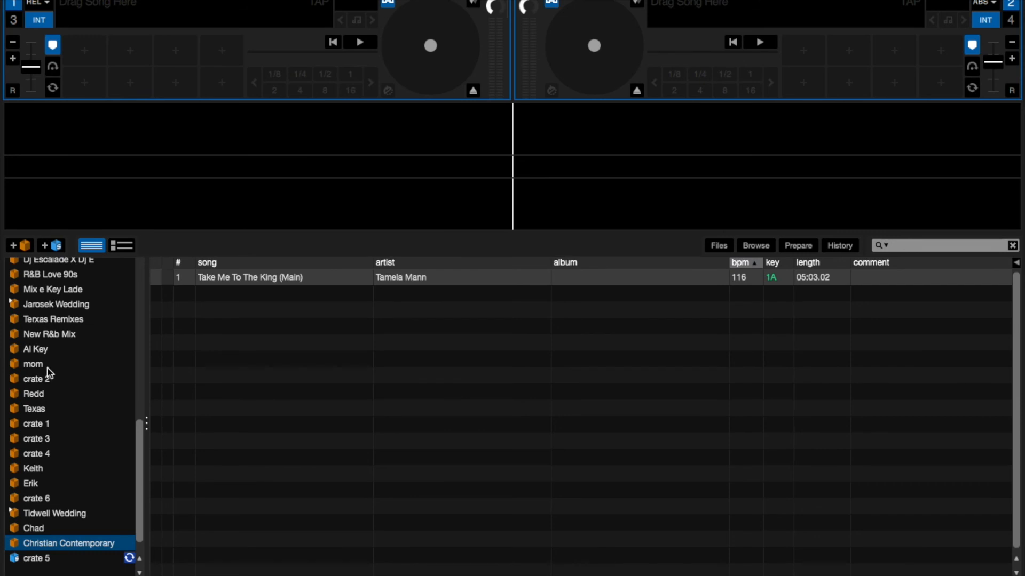
# - Check the saved smart crate's contents, show the full library, and return to the smart crate
pyautogui.click(36, 562)
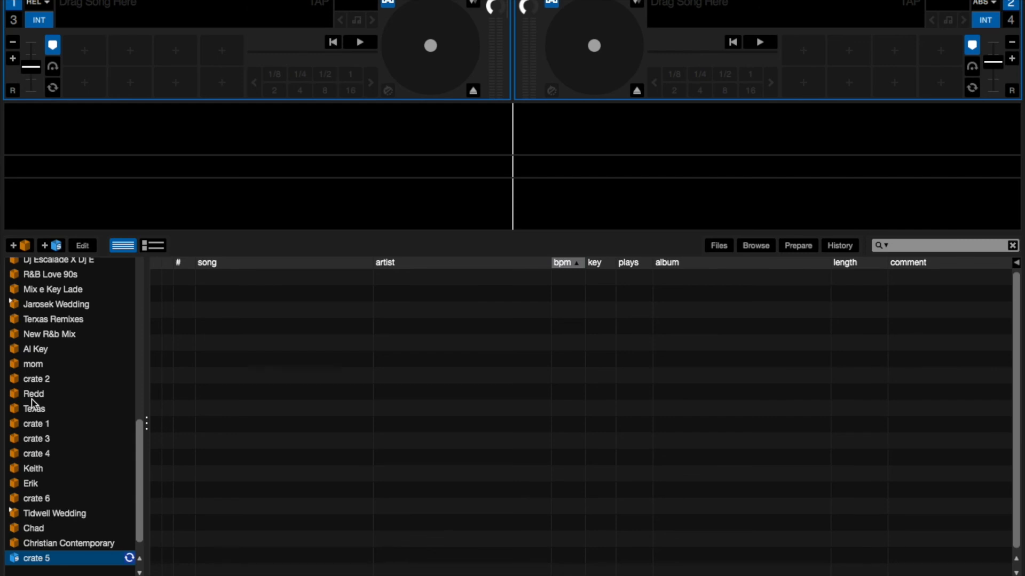
pyautogui.scroll(10, 54, 309)
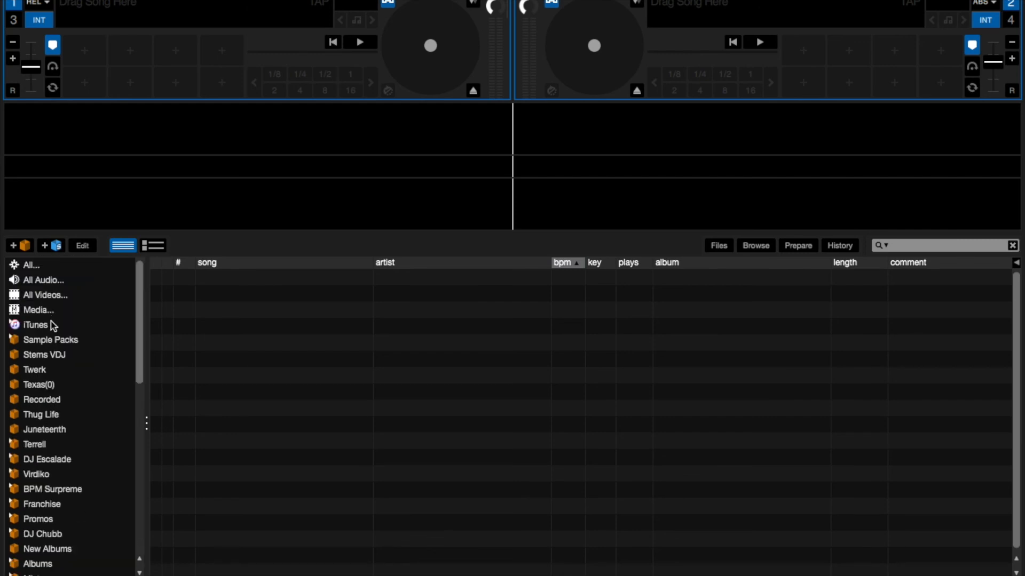
pyautogui.click(48, 266)
pyautogui.scroll(-15, 61, 366)
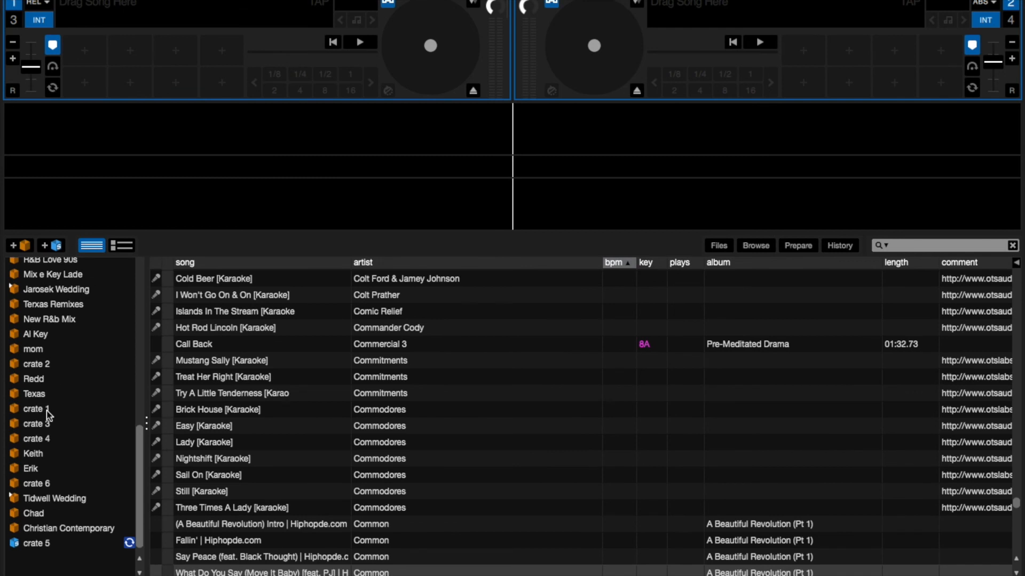
pyautogui.click(29, 544)
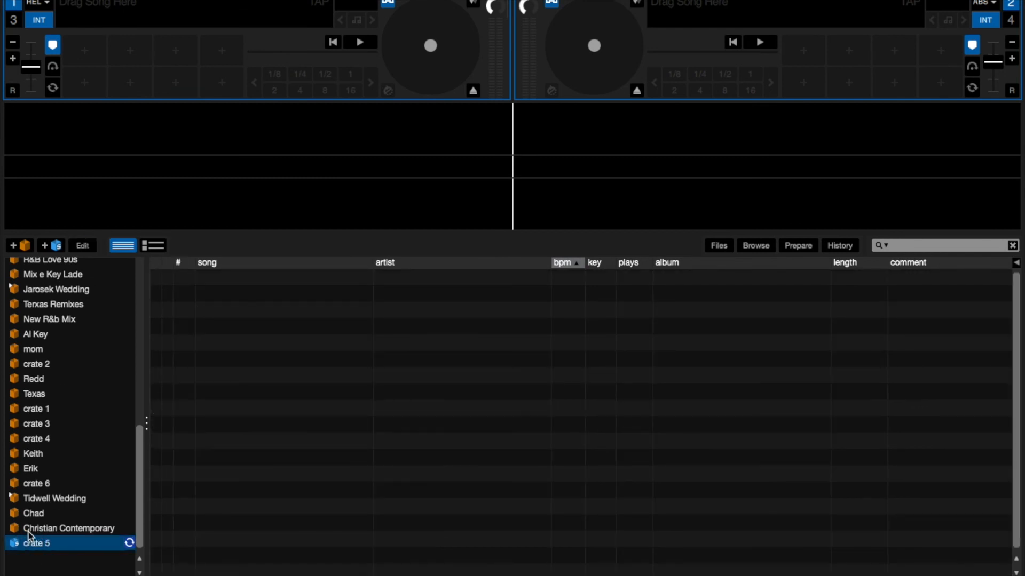
# - Compare the smart crate with the Christian Contemporary crate and delete the smart crate
pyautogui.click(38, 528)
pyautogui.click(38, 543)
pyautogui.click(42, 529)
pyautogui.click(40, 544)
pyautogui.click(88, 544)
pyautogui.hotkey('ctrl', 'Delete')
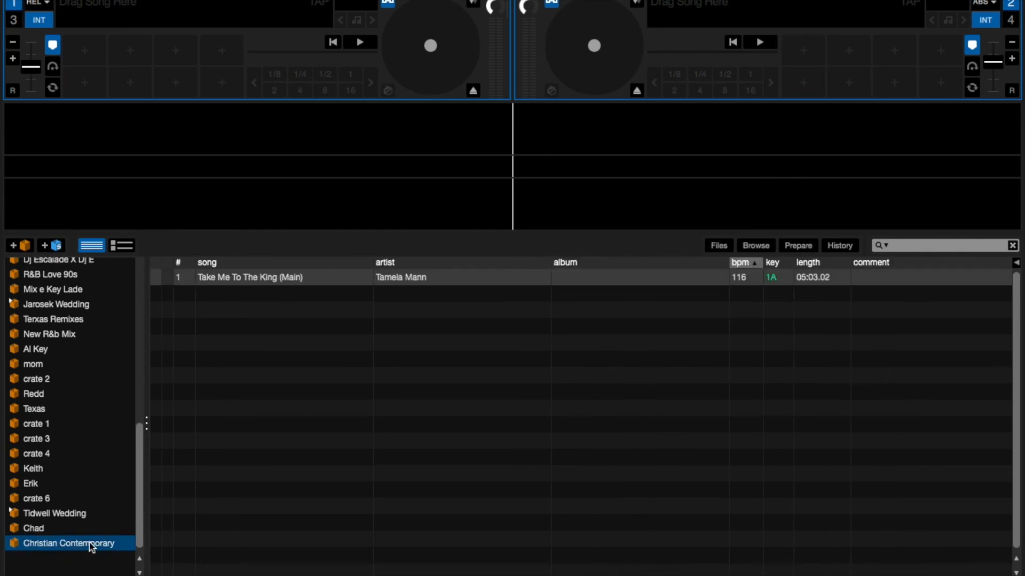
# - Create a smart crate with the single rule that the artist contains "mo3"
pyautogui.scroll(10, 83, 478)
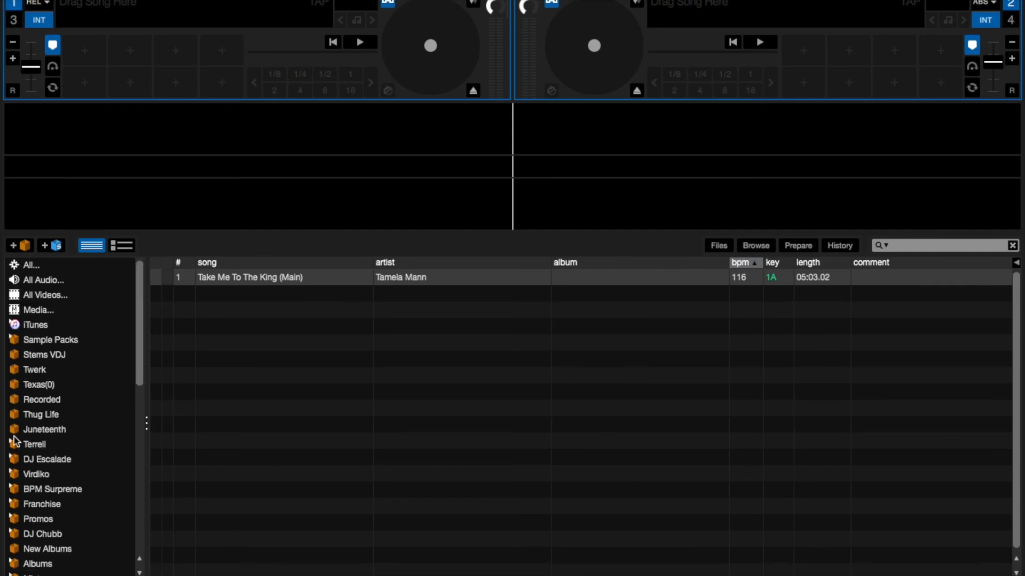
pyautogui.click(49, 244)
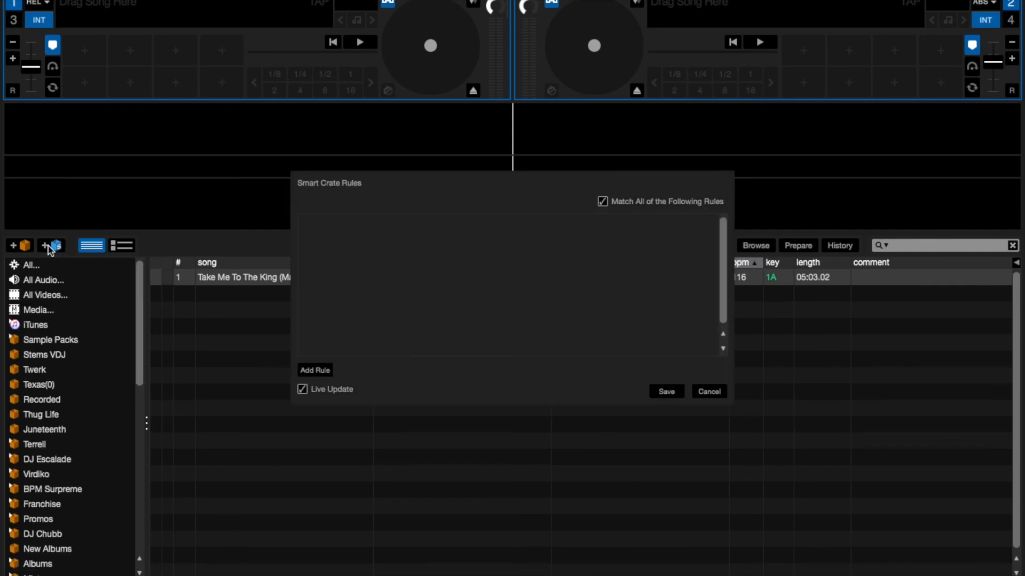
pyautogui.click(315, 370)
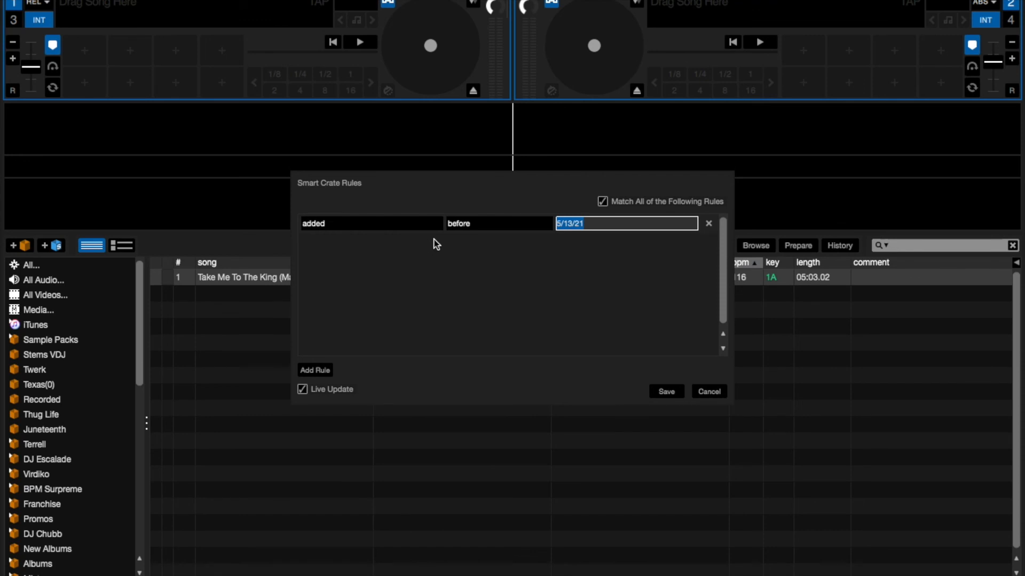
pyautogui.click(390, 223)
pyautogui.click(337, 251)
pyautogui.write('mo3')
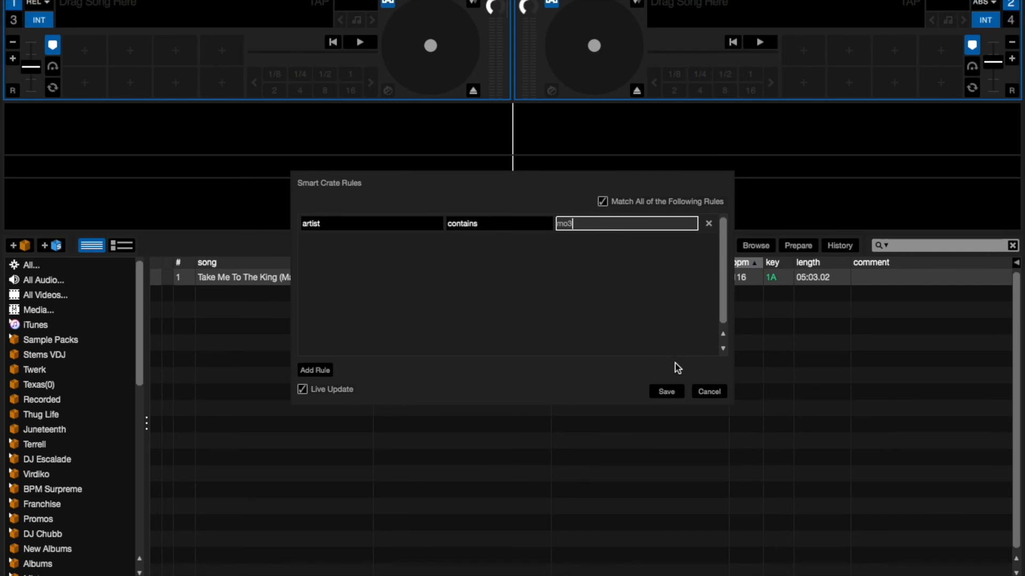
pyautogui.click(661, 391)
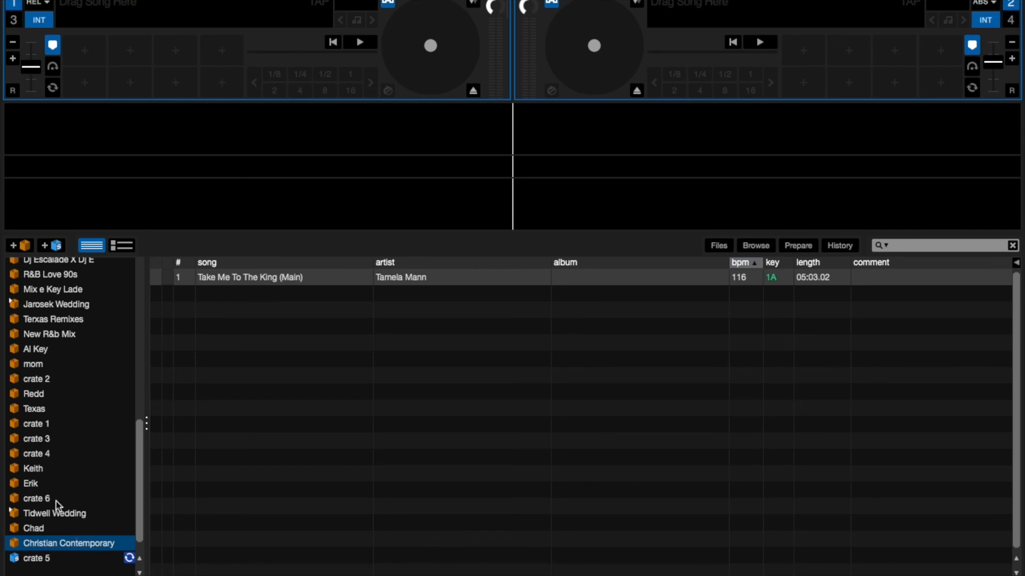
# - Open the new smart crate and browse down and back up through its song list
pyautogui.click(47, 561)
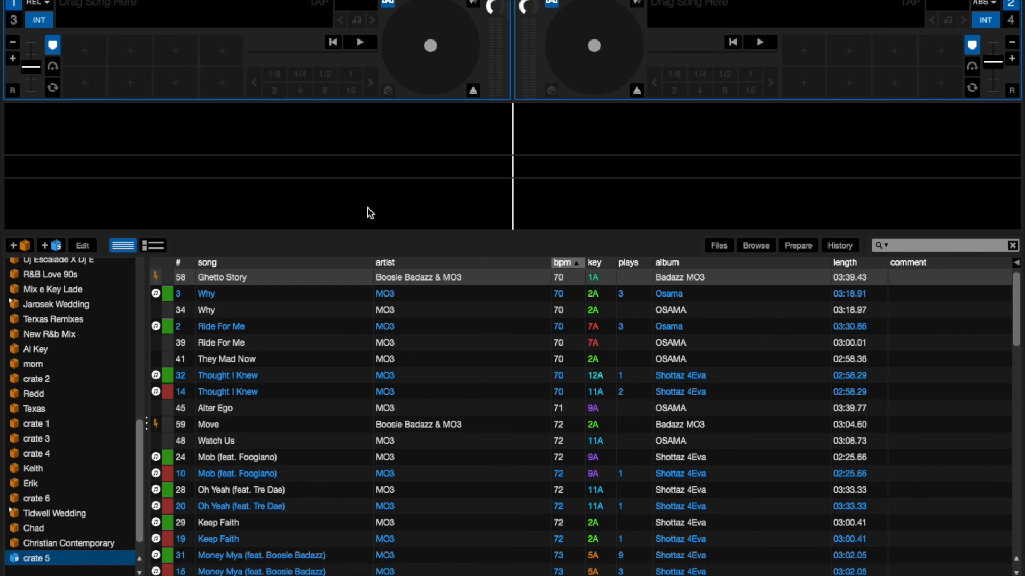
pyautogui.click(404, 295)
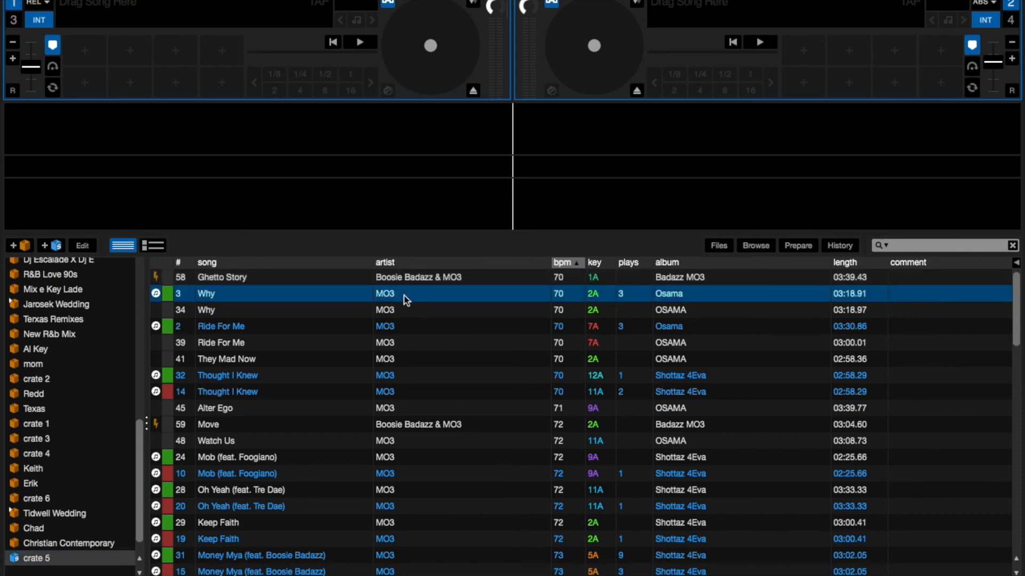
pyautogui.press('Down')
pyautogui.press('Down')
pyautogui.press('Down')
pyautogui.press('Down')
pyautogui.press('Down')
pyautogui.press('Down')
pyautogui.press('Down')
pyautogui.press('Down')
pyautogui.press('Down')
pyautogui.press('Down')
pyautogui.press('Down')
pyautogui.press('Down')
pyautogui.press('Down')
pyautogui.press('Down')
pyautogui.press('Down')
pyautogui.press('Down')
pyautogui.press('Down')
pyautogui.press('Down')
pyautogui.press('Down')
pyautogui.press('Down')
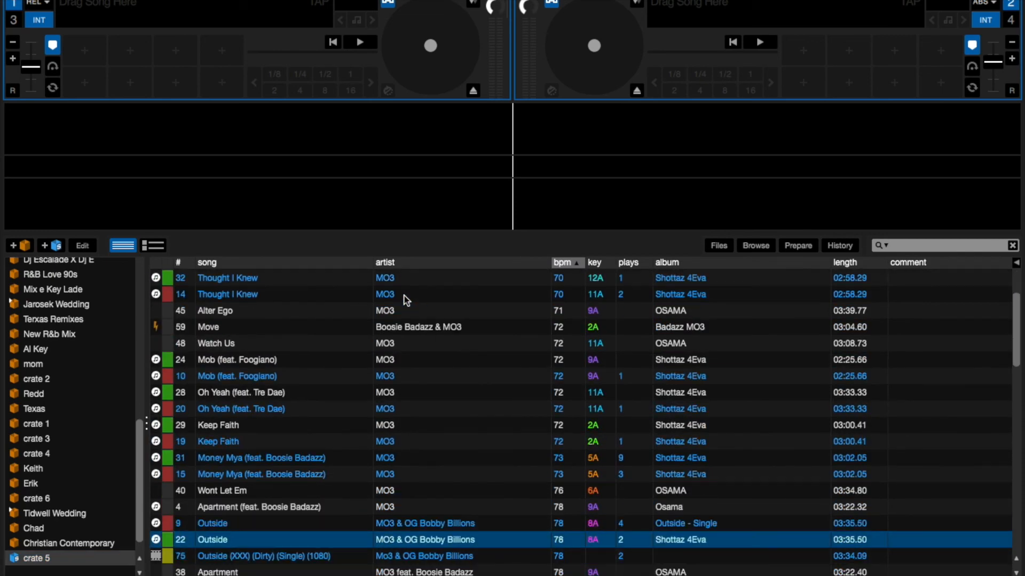
pyautogui.press('Down')
pyautogui.press('Down')
pyautogui.press('Down')
pyautogui.press('Down')
pyautogui.press('Down')
pyautogui.press('Down')
pyautogui.press('Down')
pyautogui.press('Down')
pyautogui.press('Down')
pyautogui.press('Down')
pyautogui.press('Down')
pyautogui.press('Down')
pyautogui.press('Down')
pyautogui.press('Down')
pyautogui.press('Down')
pyautogui.press('Down')
pyautogui.press('Down')
pyautogui.press('Down')
pyautogui.press('Down')
pyautogui.press('Down')
pyautogui.press('Down')
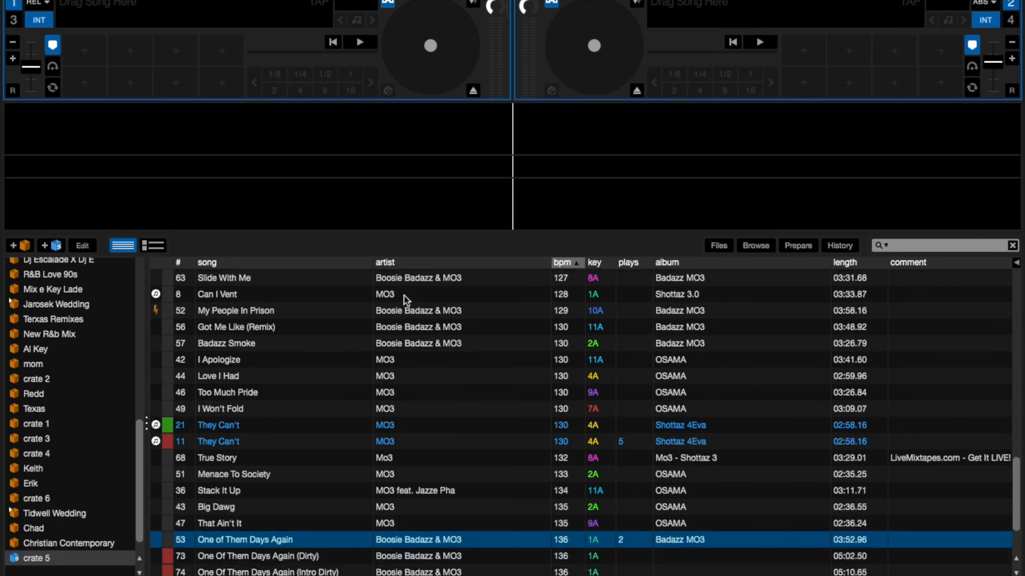
pyautogui.press('Down')
pyautogui.press('Down')
pyautogui.press('Down')
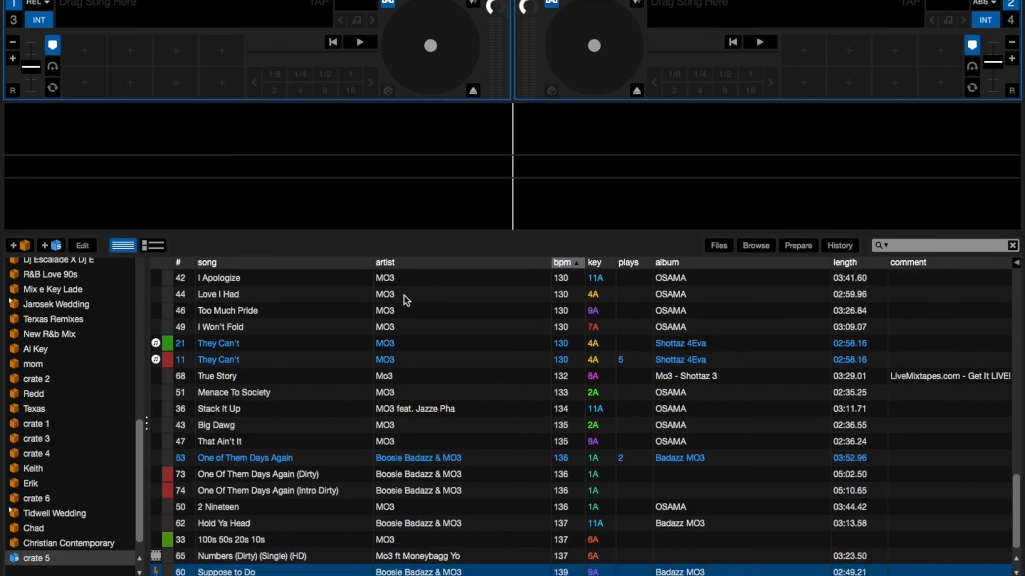
pyautogui.press('Up')
pyautogui.press('Up')
pyautogui.press('Up')
pyautogui.press('Up')
pyautogui.press('Up')
pyautogui.press('Up')
pyautogui.press('Up')
pyautogui.press('Up')
pyautogui.press('Up')
pyautogui.press('Up')
pyautogui.press('Up')
pyautogui.press('Up')
pyautogui.press('Up')
pyautogui.press('Up')
pyautogui.press('Up')
pyautogui.press('Up')
pyautogui.press('Up')
pyautogui.press('Up')
pyautogui.press('Up')
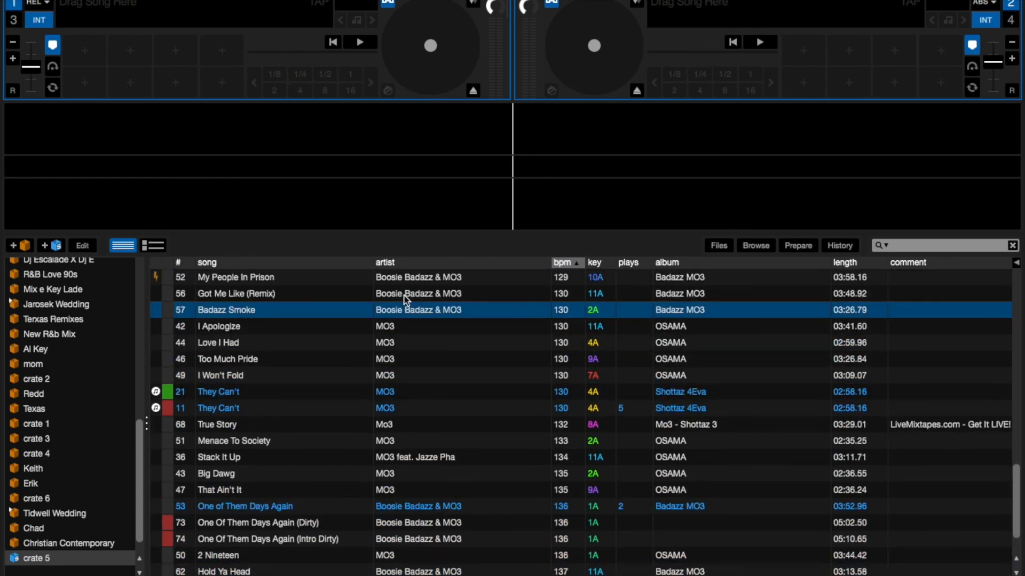
# - Browse the smart crate's songs up to the 72 bpm tracks, down near the end, and back to "Big Dawg"
pyautogui.press('Up')
pyautogui.press('Up')
pyautogui.press('Up')
pyautogui.press('Up')
pyautogui.press('Up')
pyautogui.press('Up')
pyautogui.press('Up')
pyautogui.press('Up')
pyautogui.press('Up')
pyautogui.press('Up')
pyautogui.press('Up')
pyautogui.press('Up')
pyautogui.press('Up')
pyautogui.press('Up')
pyautogui.press('Up')
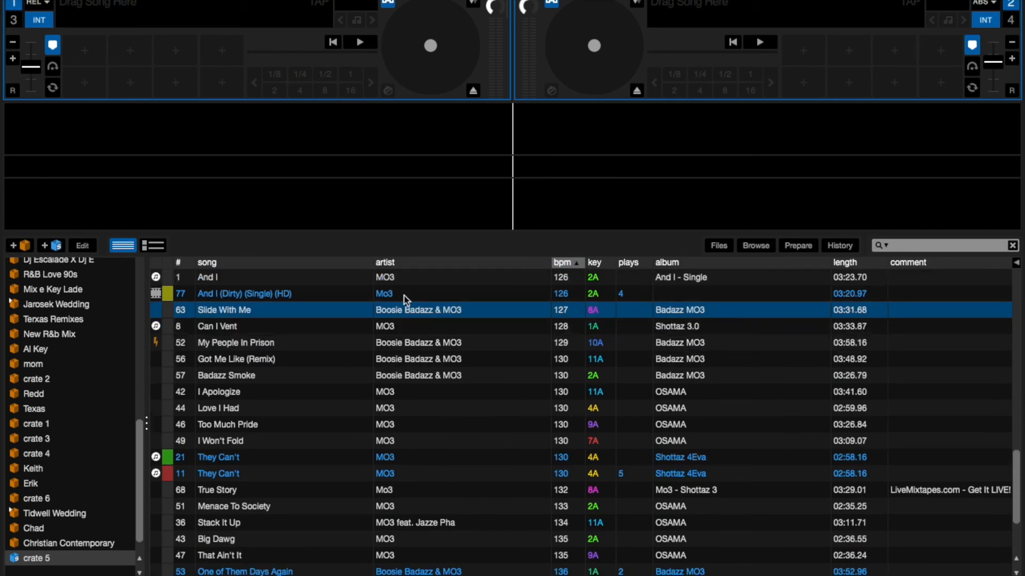
pyautogui.press('Up')
pyautogui.press('Up')
pyautogui.press('Up')
pyautogui.press('Up')
pyautogui.press('Up')
pyautogui.press('Up')
pyautogui.press('Up')
pyautogui.press('Up')
pyautogui.press('Up')
pyautogui.press('Up')
pyautogui.press('Up')
pyautogui.press('Up')
pyautogui.press('Up')
pyautogui.press('Up')
pyautogui.press('Up')
pyautogui.press('Up')
pyautogui.press('Up')
pyautogui.press('Up')
pyautogui.press('Up')
pyautogui.press('Up')
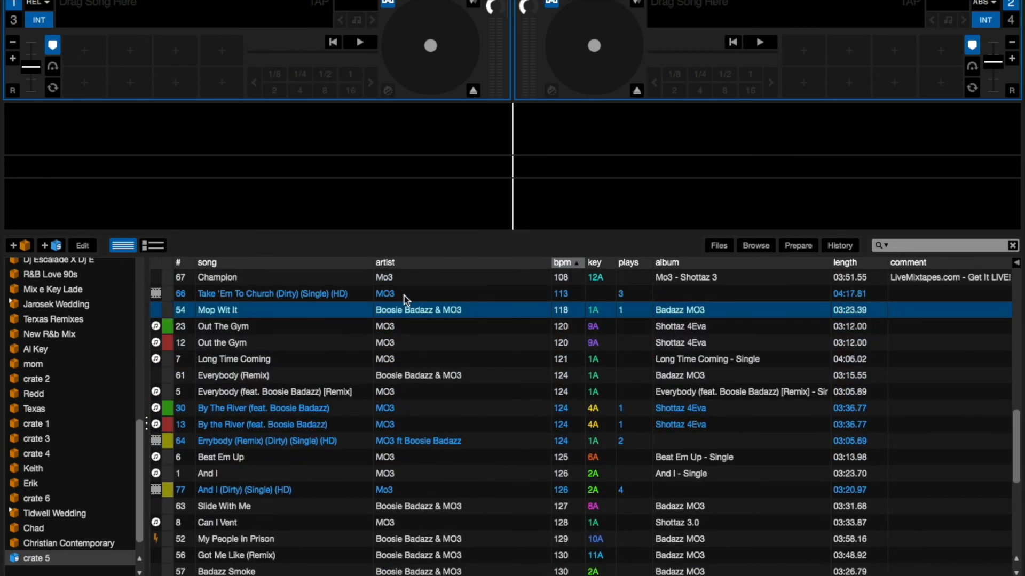
pyautogui.press('Up')
pyautogui.press('Up')
pyautogui.press('Up')
pyautogui.press('Up')
pyautogui.press('Up')
pyautogui.press('Up')
pyautogui.press('Up')
pyautogui.press('Up')
pyautogui.press('Up')
pyautogui.press('Up')
pyautogui.press('Up')
pyautogui.press('Up')
pyautogui.press('Up')
pyautogui.press('Up')
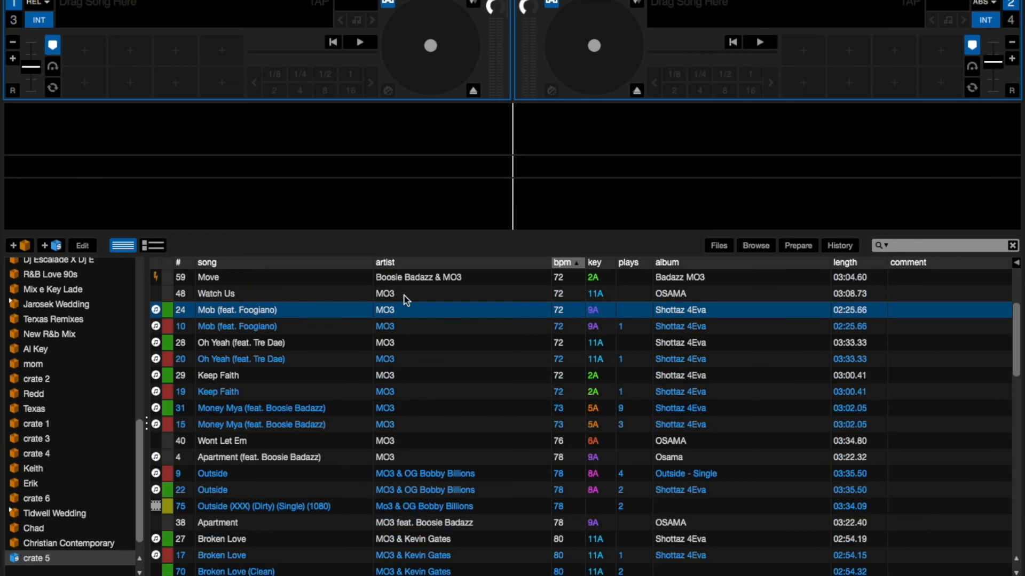
pyautogui.press('Down')
pyautogui.press('Down')
pyautogui.press('Down')
pyautogui.press('Down')
pyautogui.press('Down')
pyautogui.press('Down')
pyautogui.press('Down')
pyautogui.press('Down')
pyautogui.press('Down')
pyautogui.press('Down')
pyautogui.press('Down')
pyautogui.press('Down')
pyautogui.press('Down')
pyautogui.press('Down')
pyautogui.press('Down')
pyautogui.press('Down')
pyautogui.press('Down')
pyautogui.press('Down')
pyautogui.press('Down')
pyautogui.press('Down')
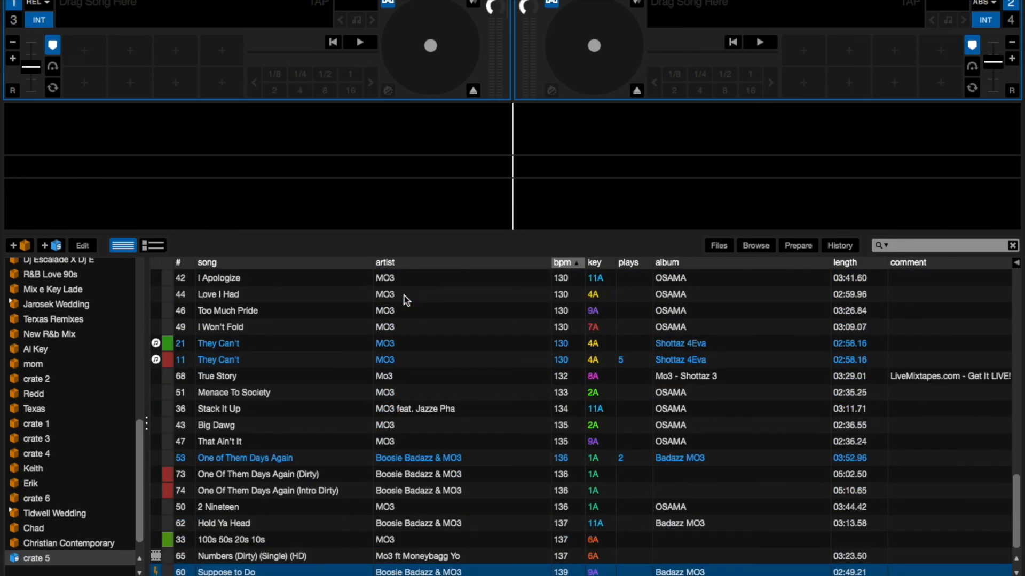
pyautogui.press('Up')
pyautogui.press('Up')
pyautogui.press('Up')
pyautogui.press('Up')
pyautogui.press('Up')
pyautogui.press('Up')
pyautogui.press('Up')
pyautogui.press('Up')
pyautogui.press('Up')
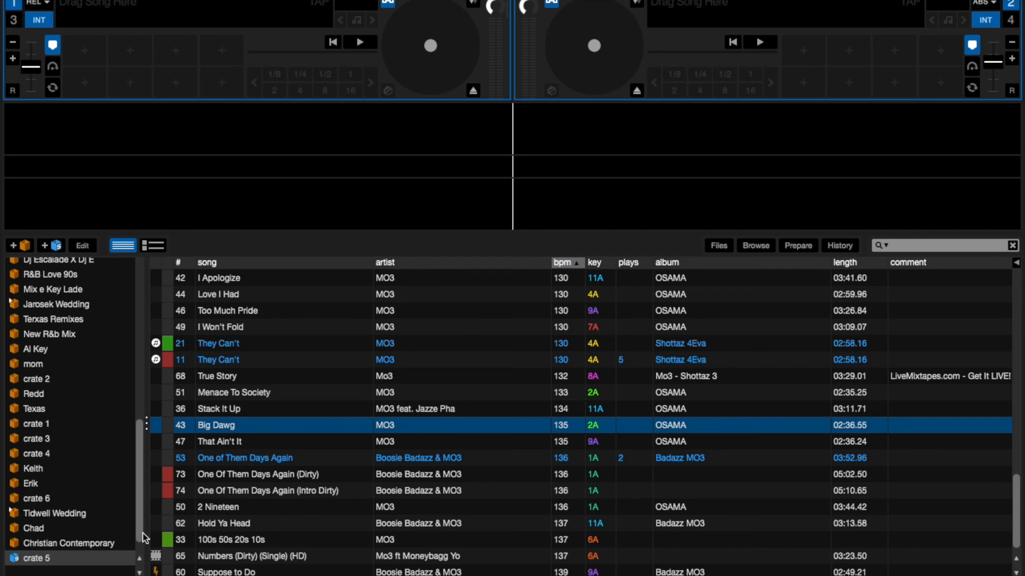
# - Return to the start of the crate list and look through the smart crate's songs, ending at the first song
pyautogui.scroll(10, 136, 347)
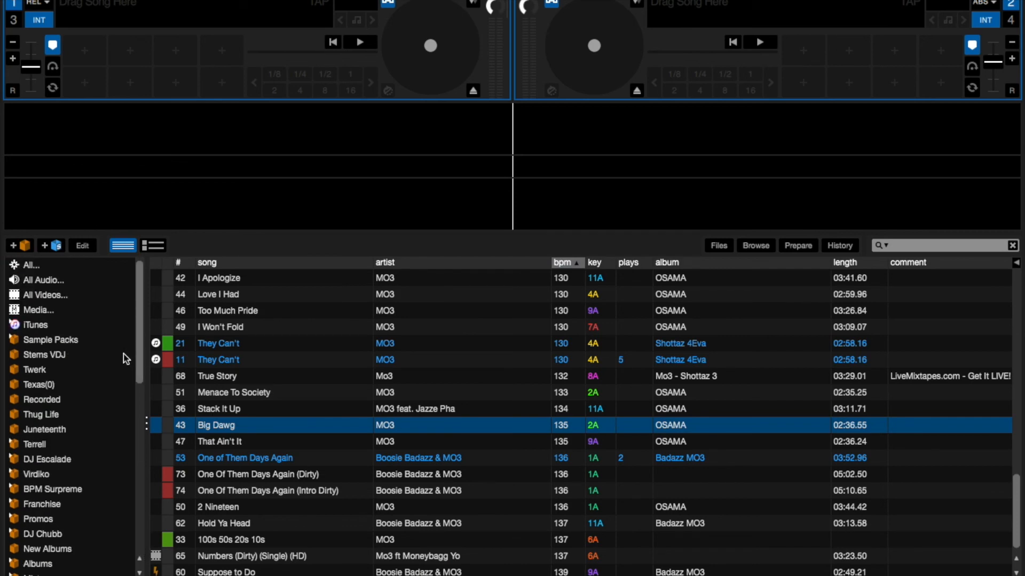
pyautogui.scroll(15, 283, 353)
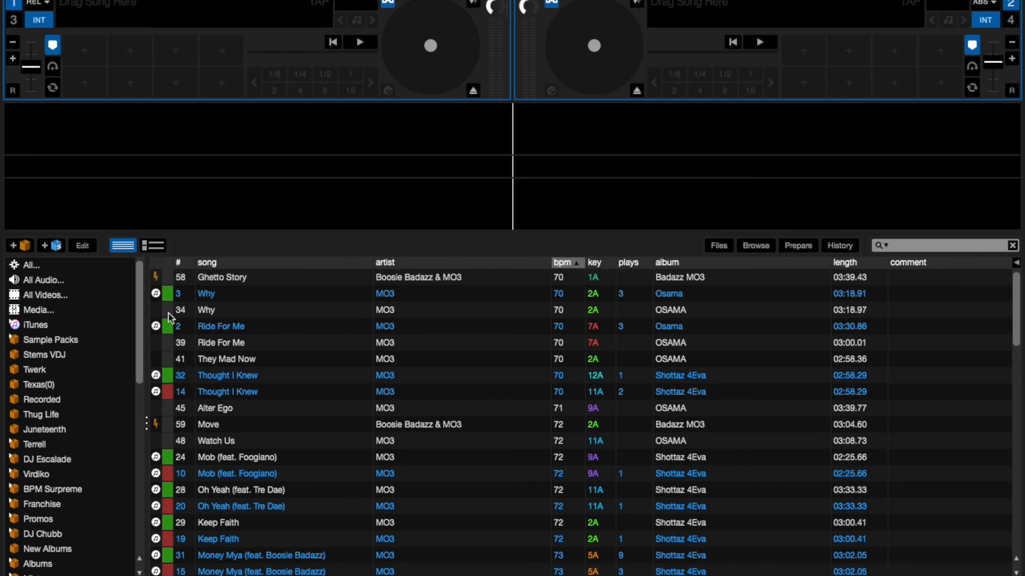
pyautogui.scroll(-10, 163, 411)
pyautogui.scroll(2, 159, 352)
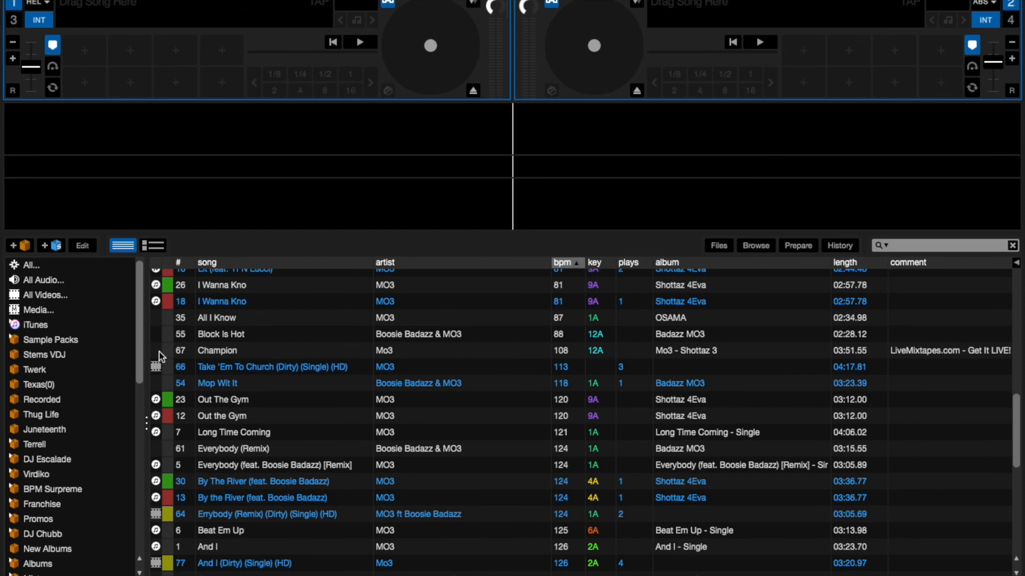
pyautogui.scroll(-6, 161, 376)
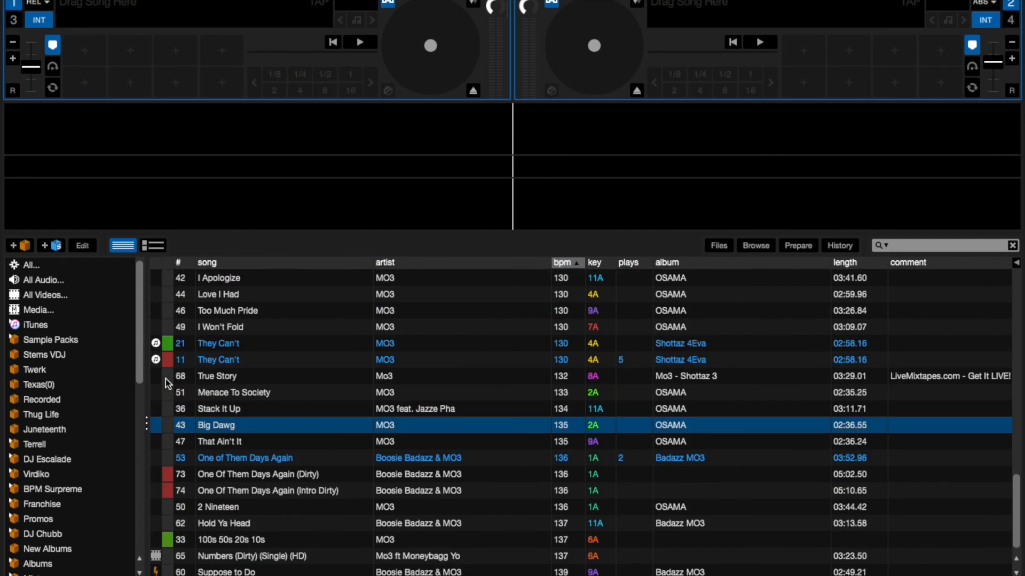
pyautogui.scroll(15, 299, 454)
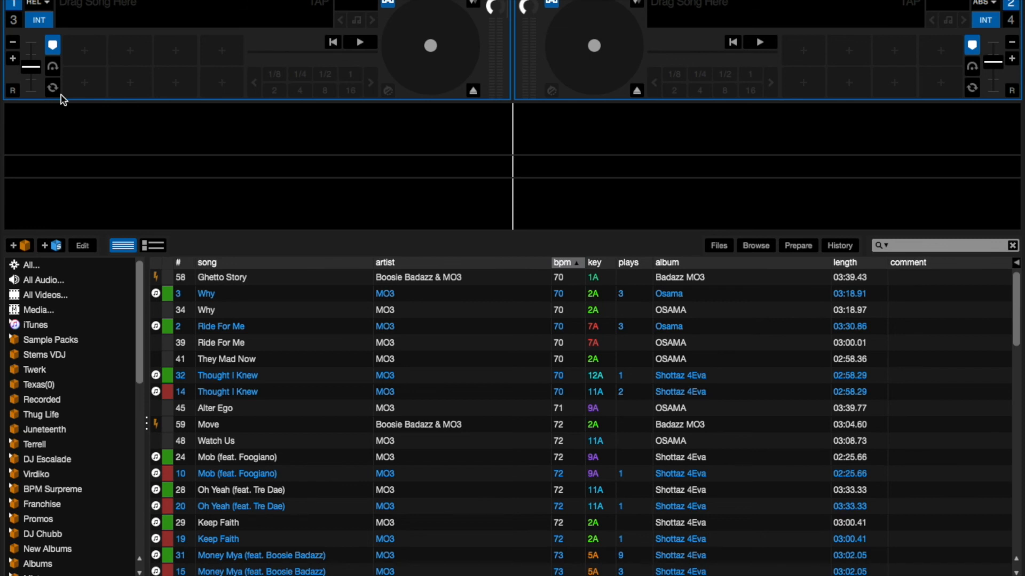
# - Compare the album-art library view with the simple text list, leaving the album-art view active
pyautogui.click(156, 245)
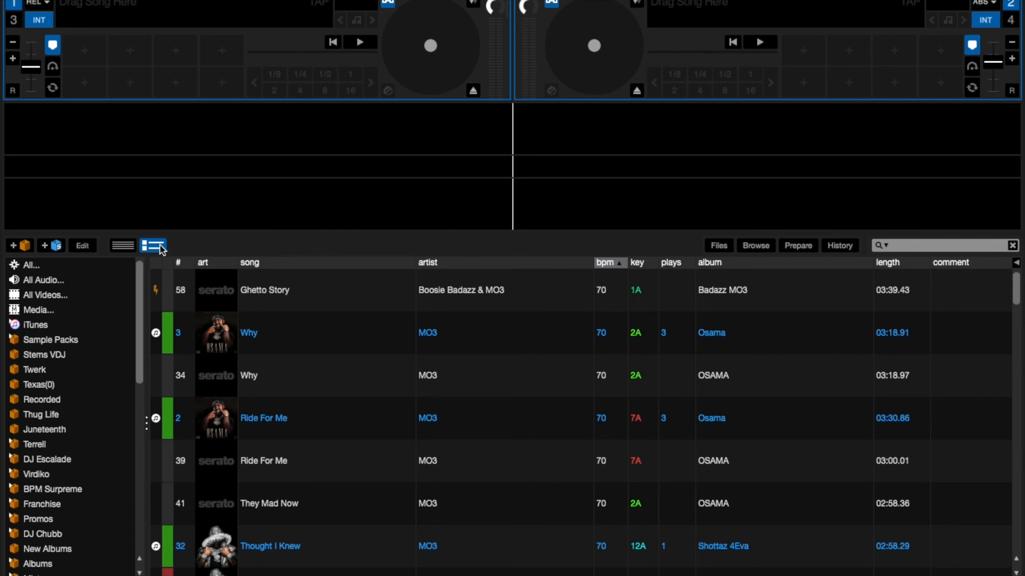
pyautogui.click(124, 245)
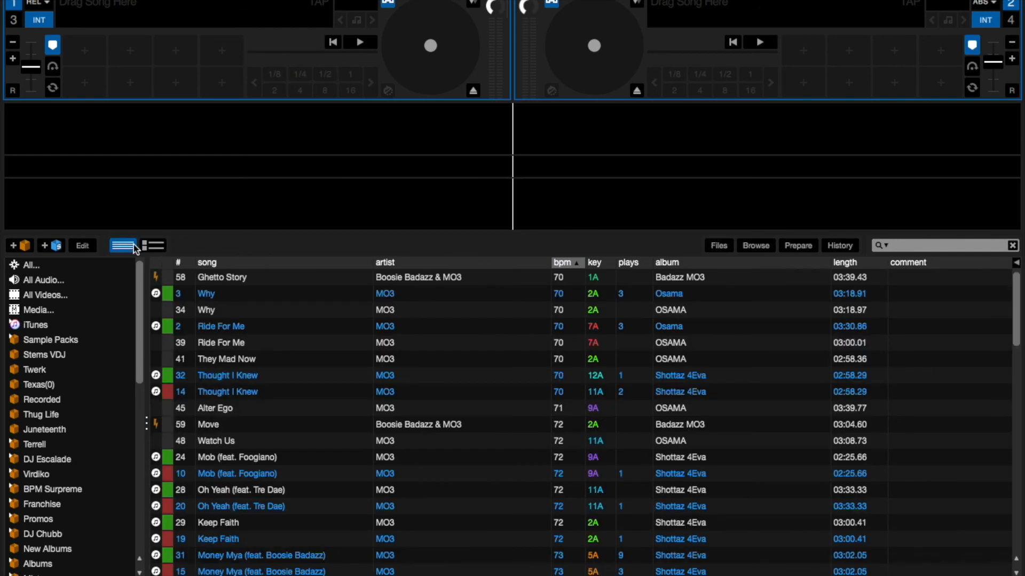
pyautogui.click(158, 247)
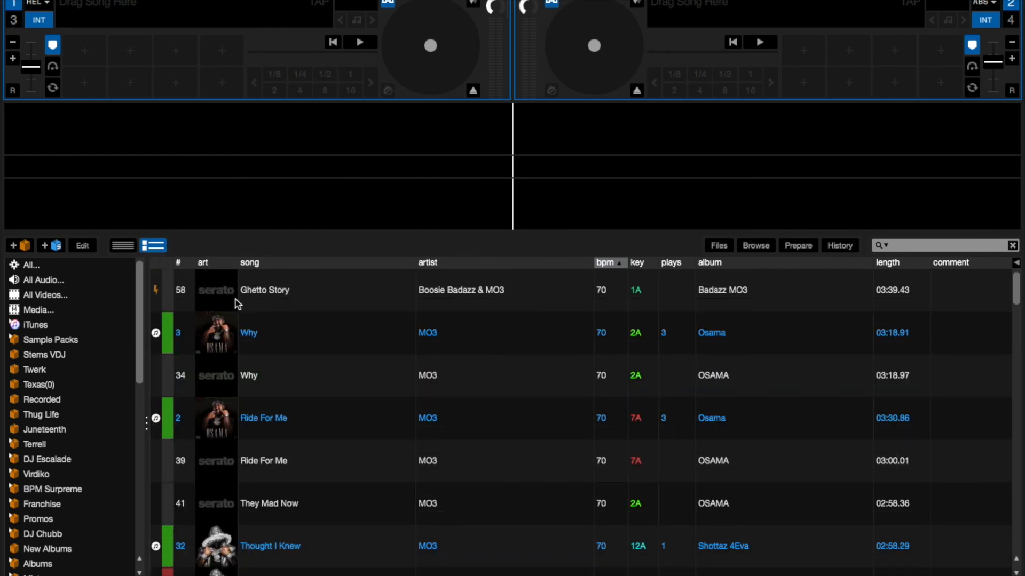
# - Examine the cover art throughout the smart crate's songs and return to the first song
pyautogui.scroll(-15, 240, 320)
pyautogui.scroll(5, 242, 340)
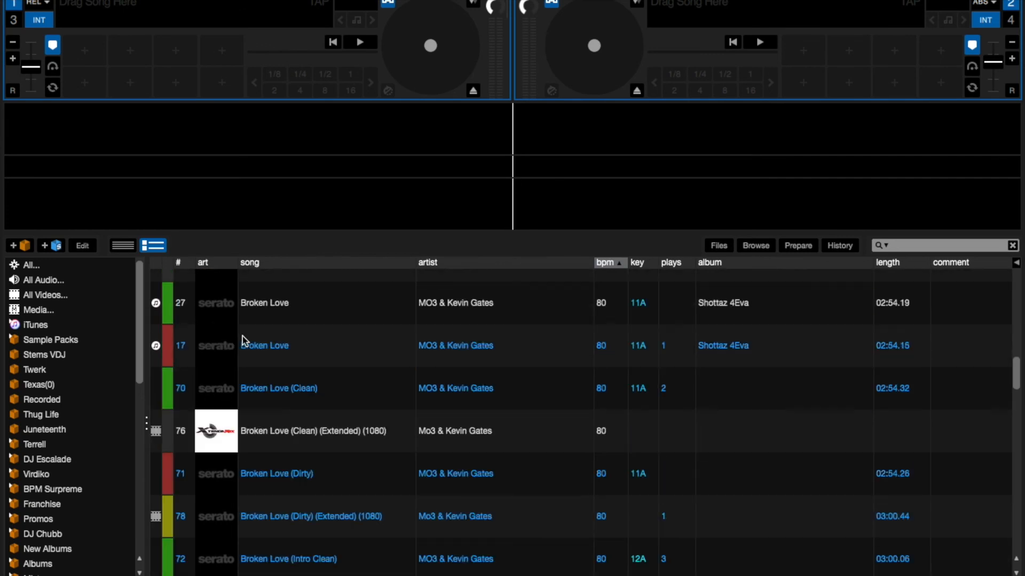
pyautogui.scroll(-4, 242, 338)
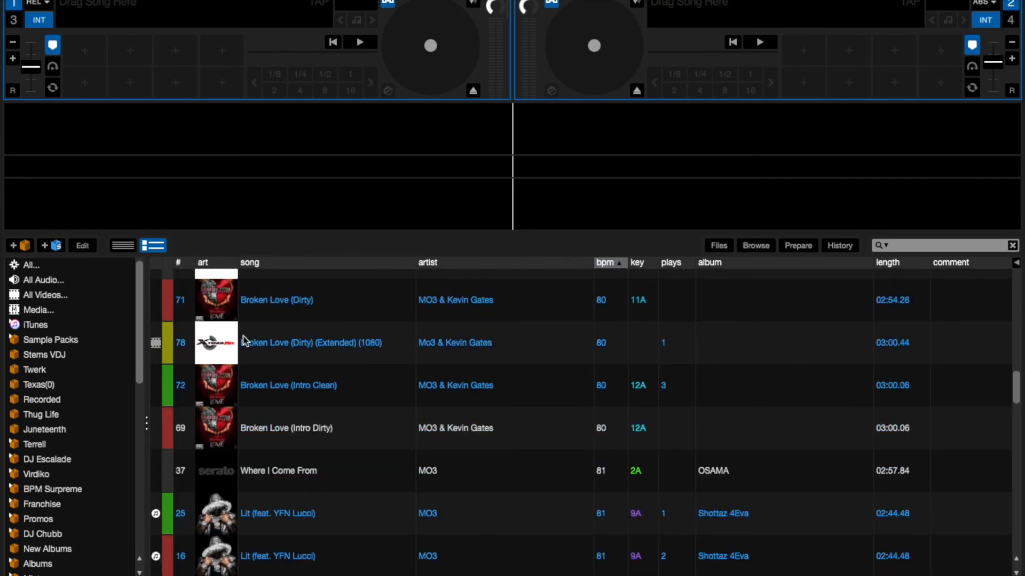
pyautogui.scroll(-2, 243, 340)
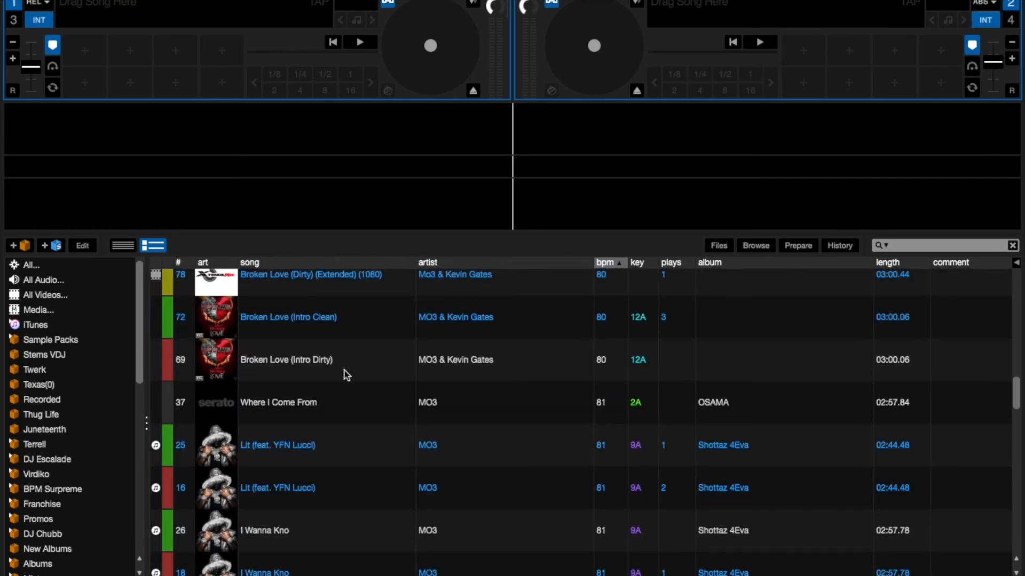
pyautogui.scroll(-15, 348, 369)
pyautogui.scroll(-4, 348, 368)
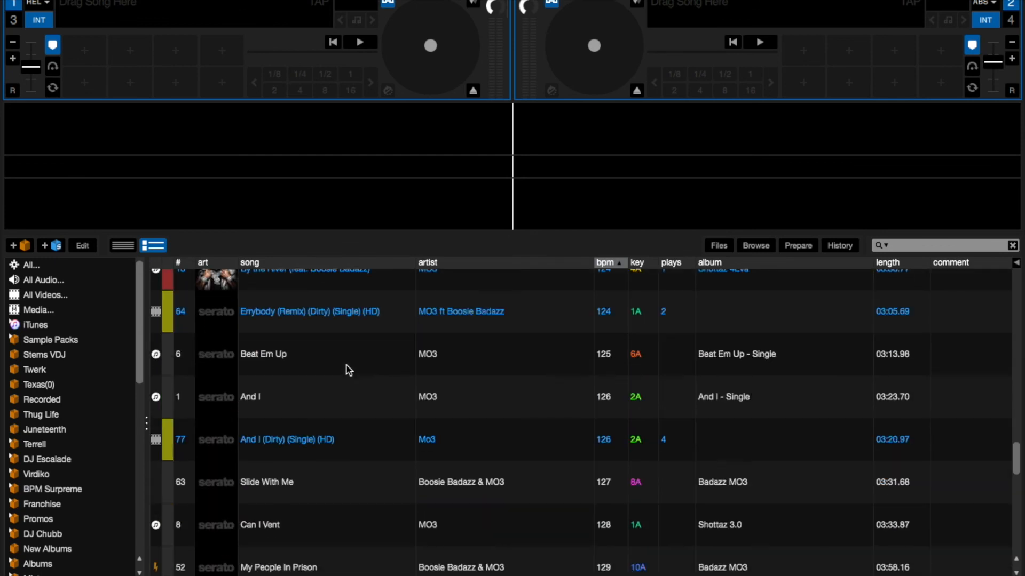
pyautogui.scroll(-5, 347, 367)
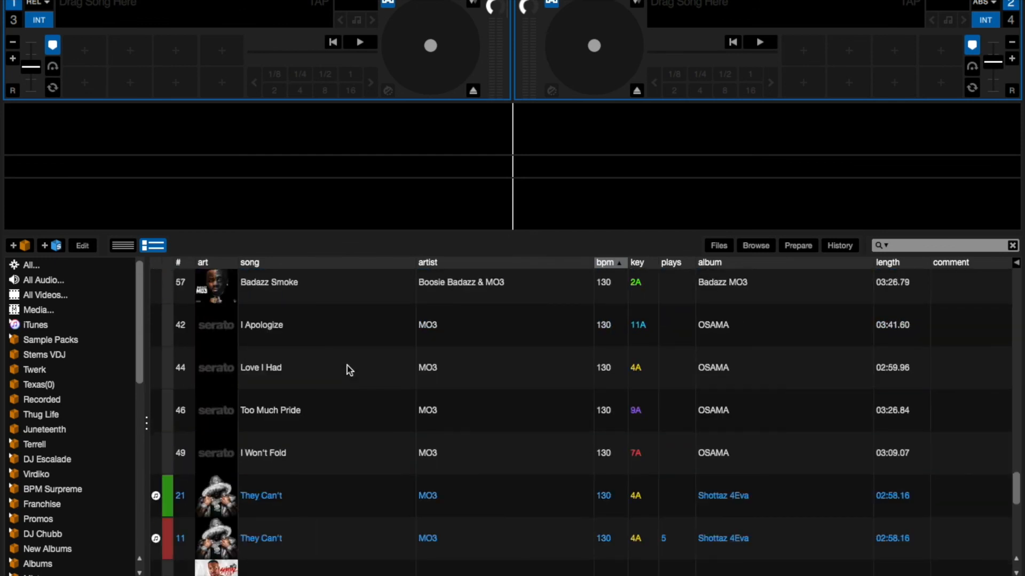
pyautogui.scroll(-5, 346, 366)
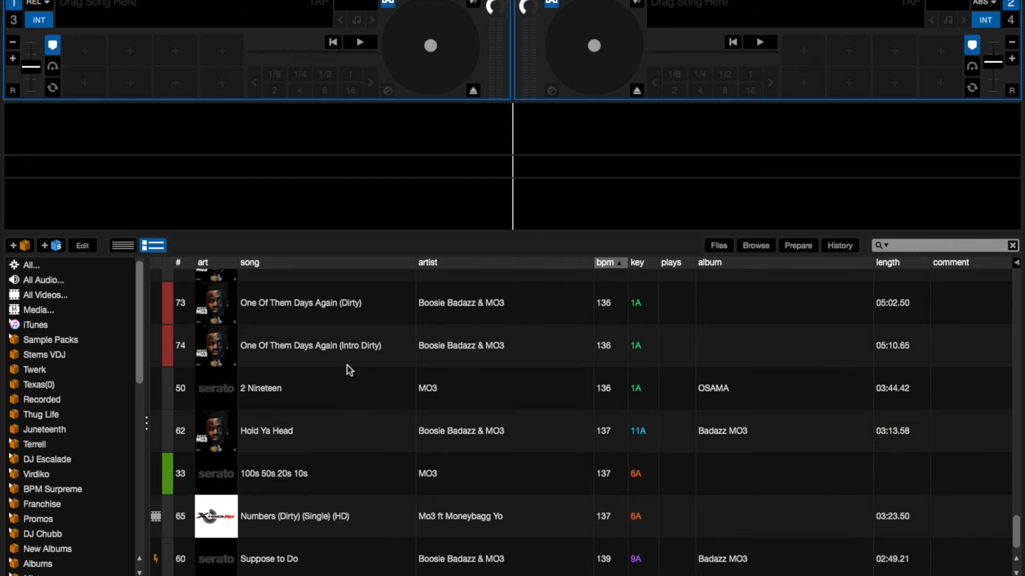
pyautogui.scroll(20, 347, 365)
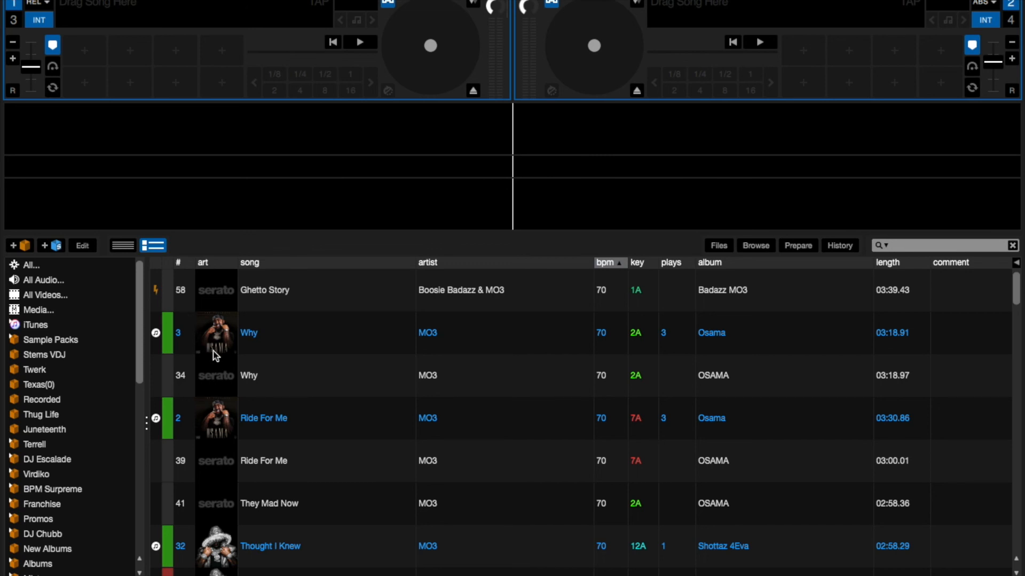
# - Load the green-tagged "Mob (feat. Foogiano)" onto deck 2 and eject it again
pyautogui.scroll(-5, 216, 356)
pyautogui.click(223, 432)
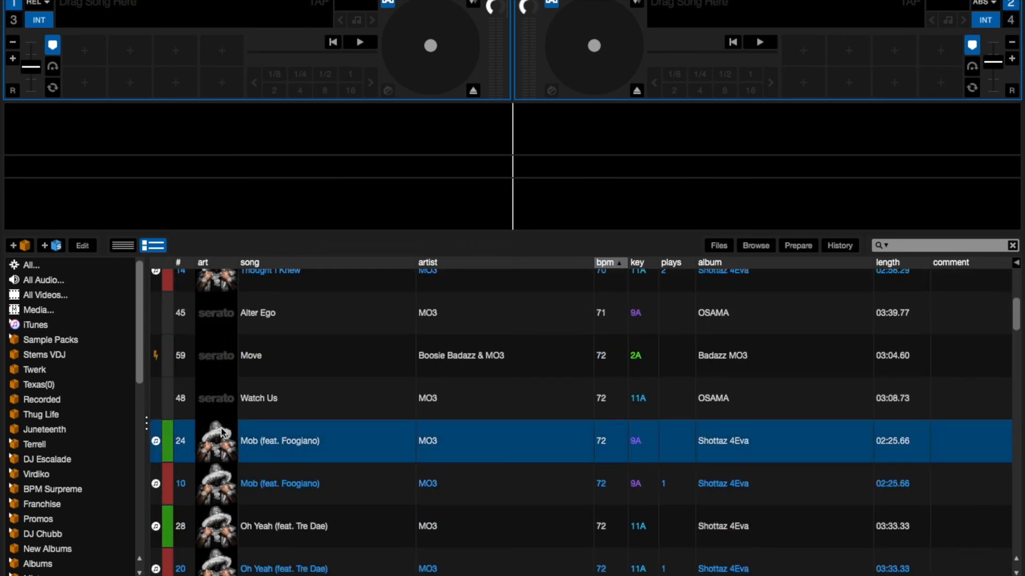
pyautogui.hotkey('shift', 'Right')
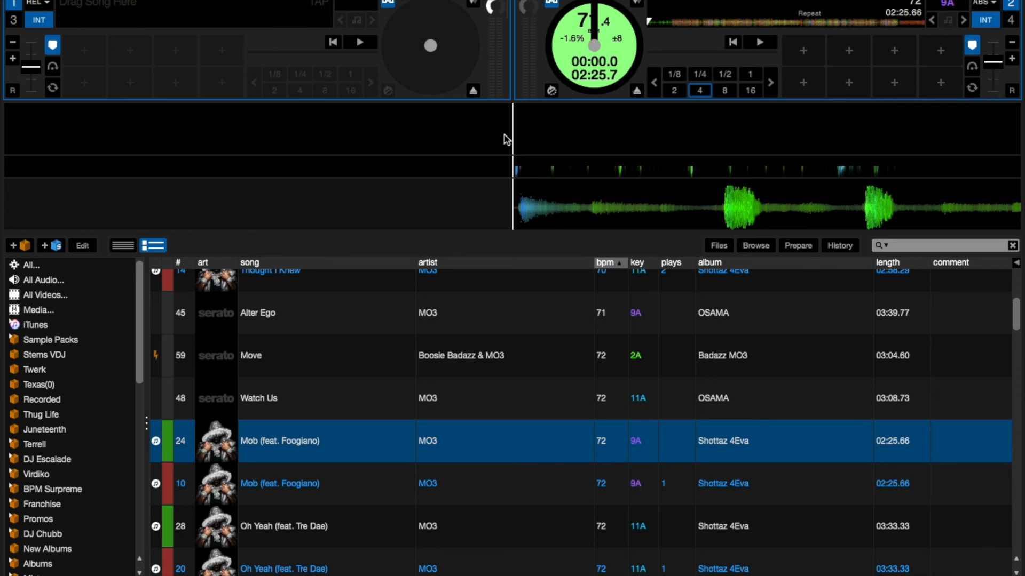
pyautogui.click(637, 91)
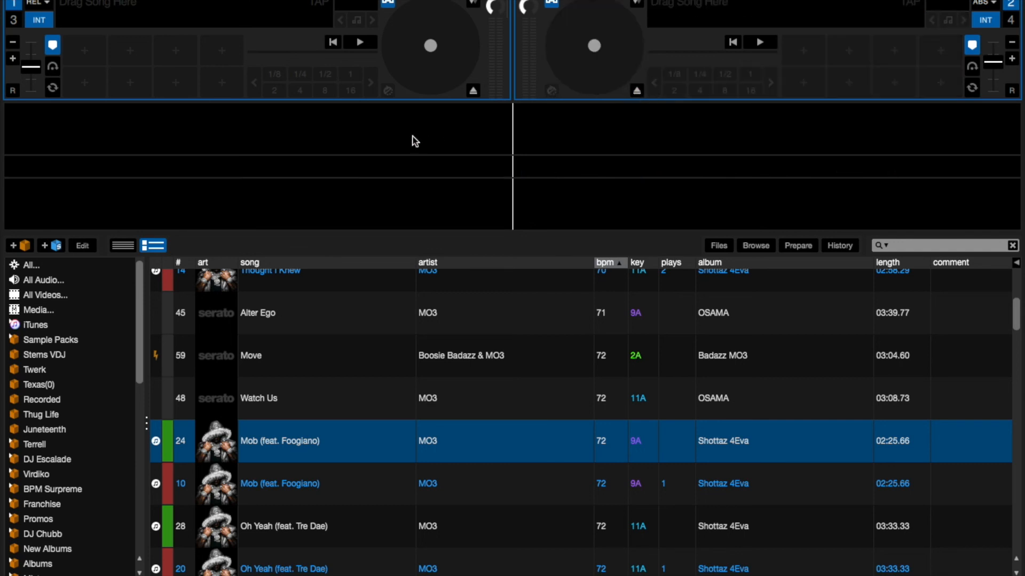